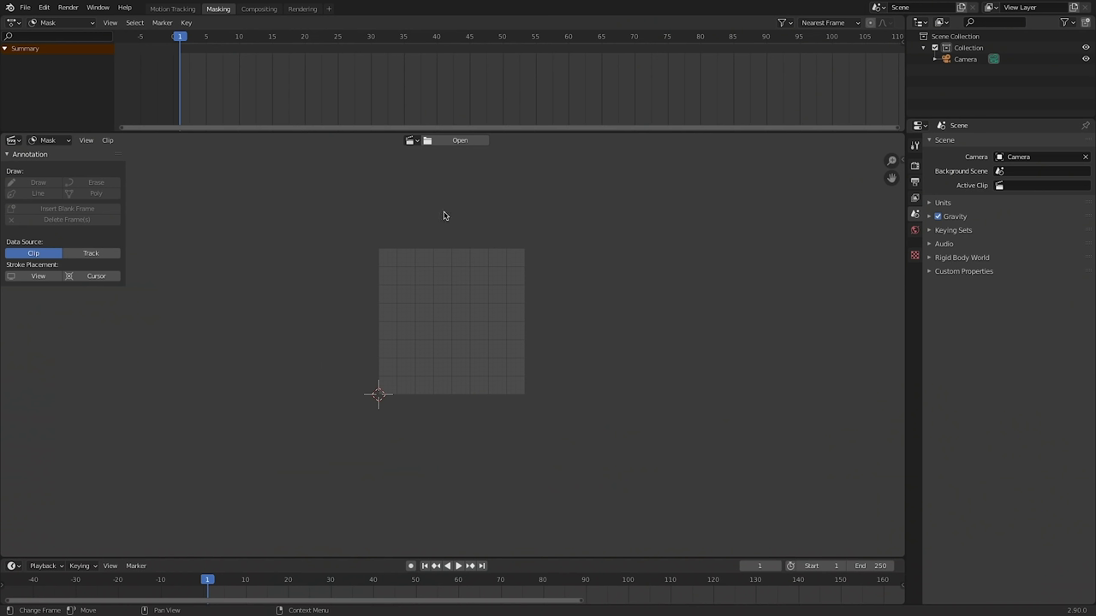
- Load jump.mov into the clip editor and fit the whole footage frame in view
left_click(465, 141)
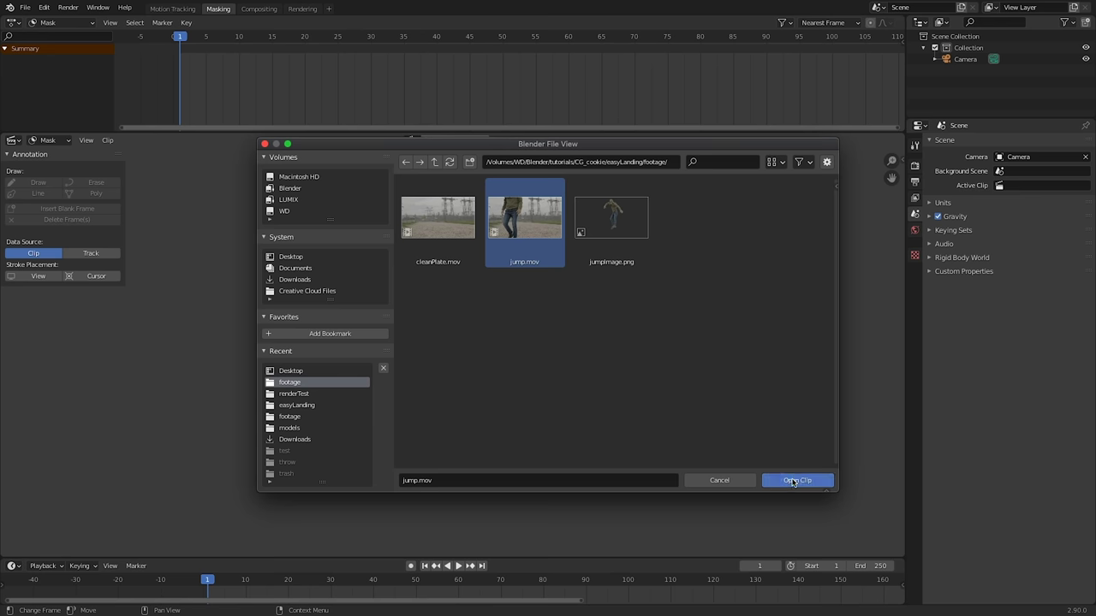
key("Return")
key("f")
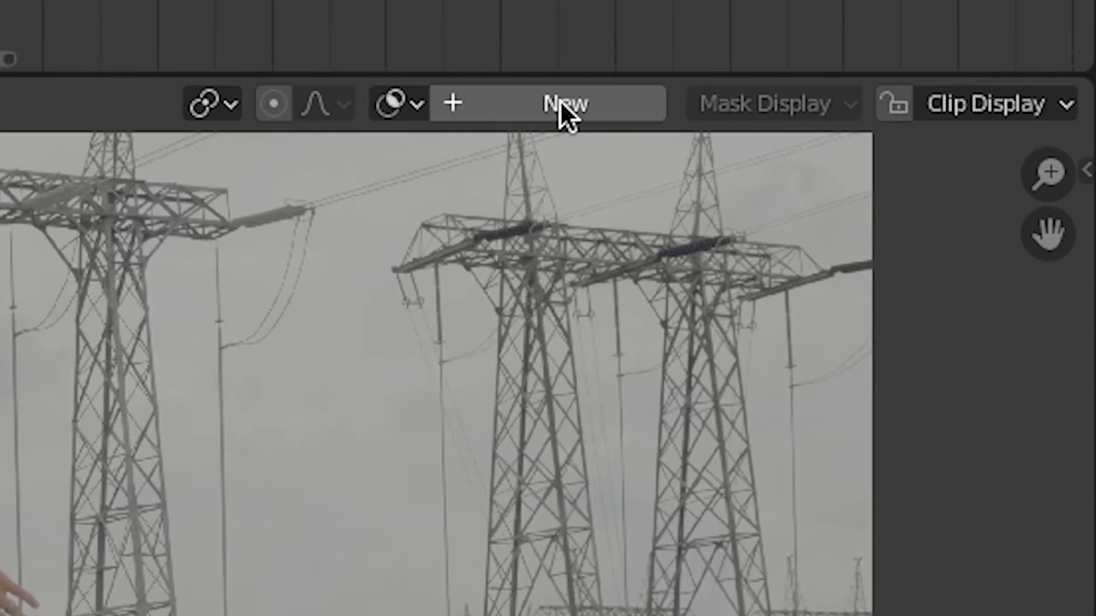
- Create a new mask and name it rotojump
left_click(753, 141)
left_click(726, 136)
type("rotojump")
key("Return")
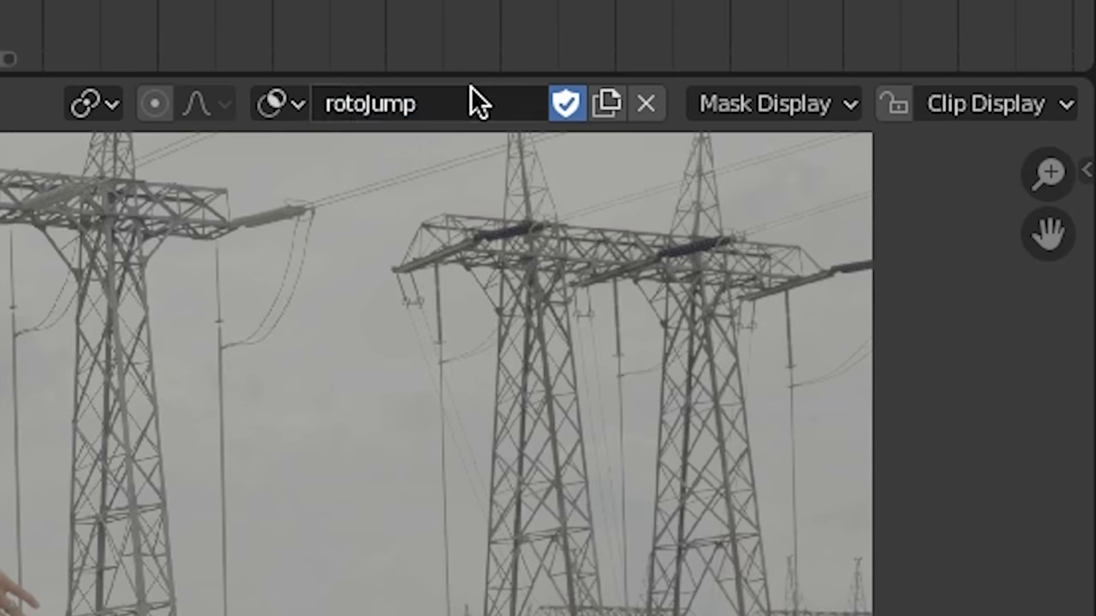
- Start the outline with curved points around the man's hood, aligning handles to its curve
scroll(529, 206, "up", 8)
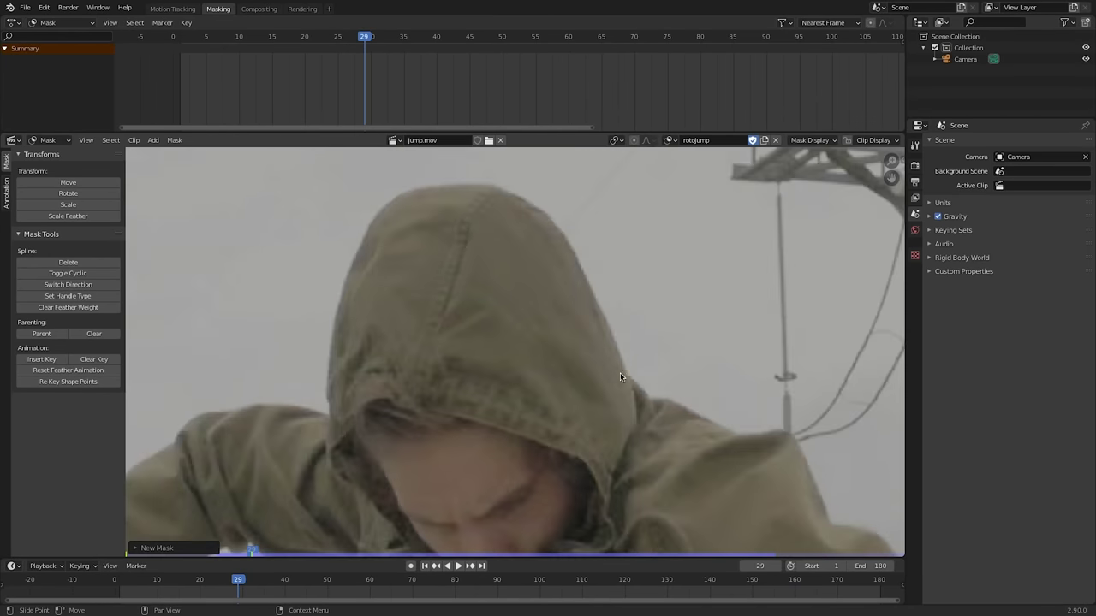
left_click(627, 374, "ctrl")
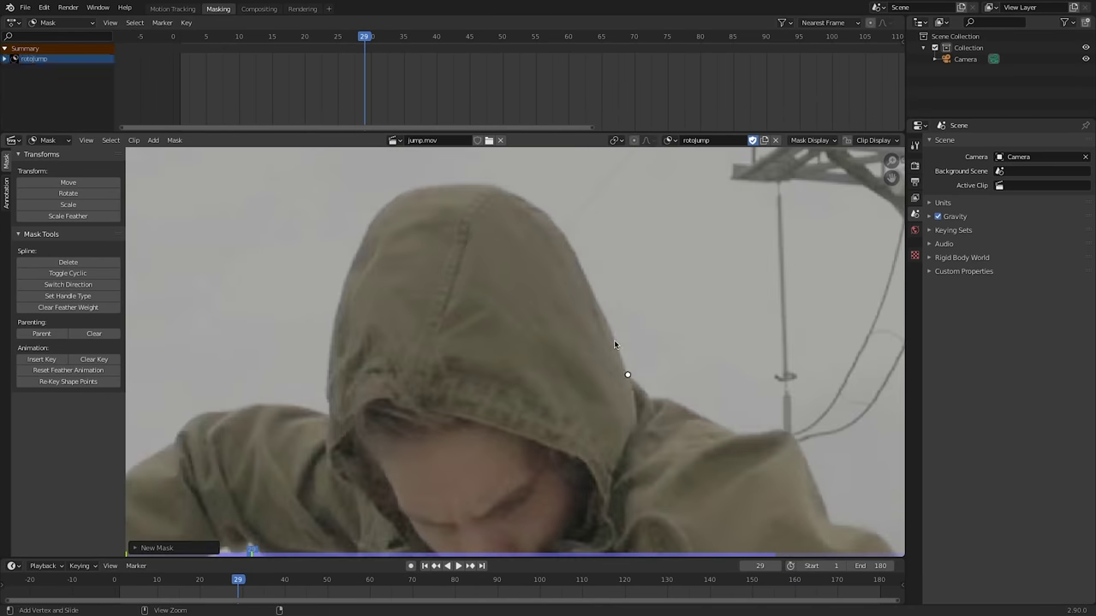
left_click_drag(500, 195, 479, 160, "ctrl")
key("v")
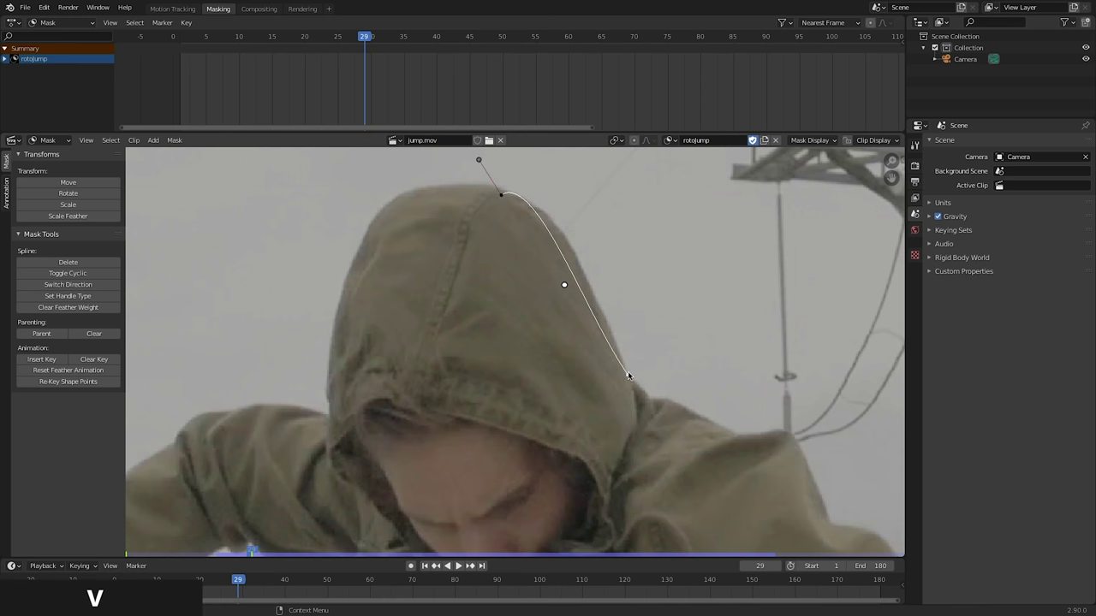
left_click(631, 416)
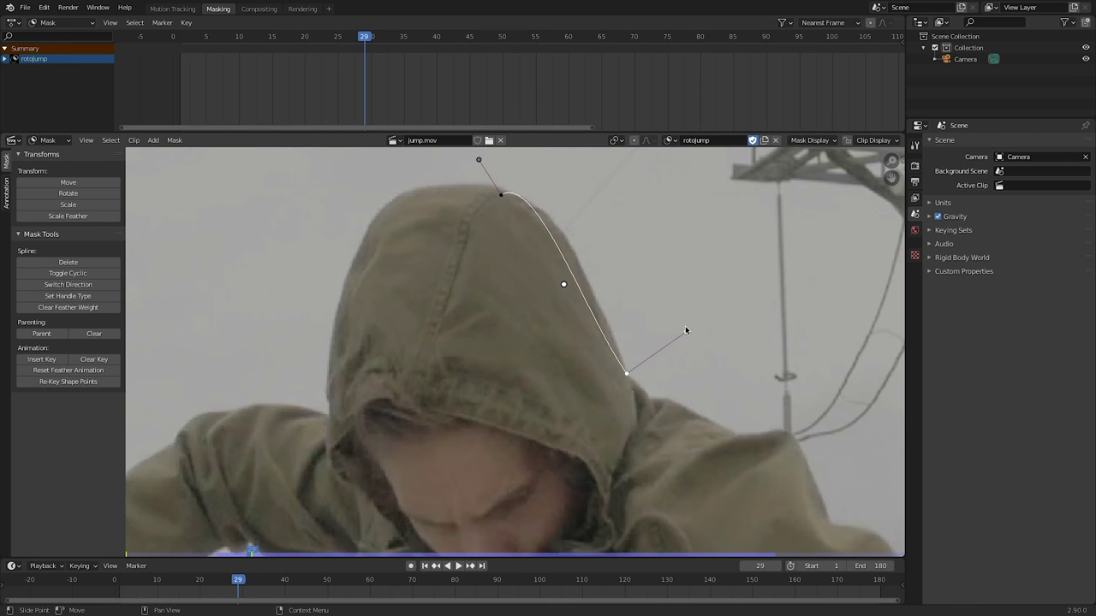
left_click_drag(686, 330, 688, 346)
left_click_drag(501, 195, 534, 158)
- Trace mask points along the shoulder, arm, hand and fingers
left_click(396, 196, "ctrl")
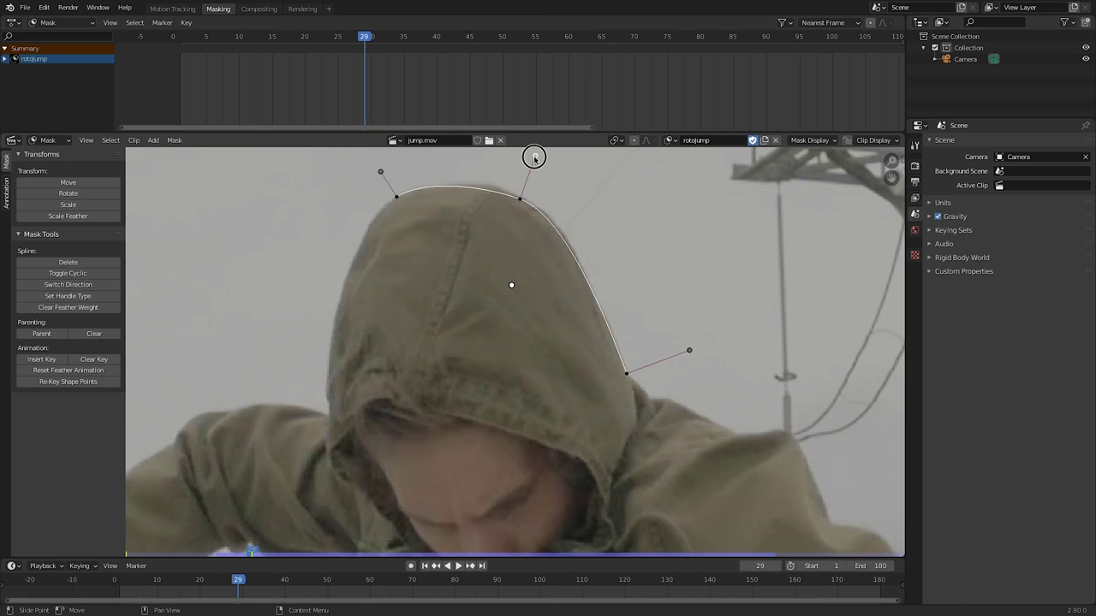
left_click(337, 303, "ctrl")
left_click(403, 301, "ctrl")
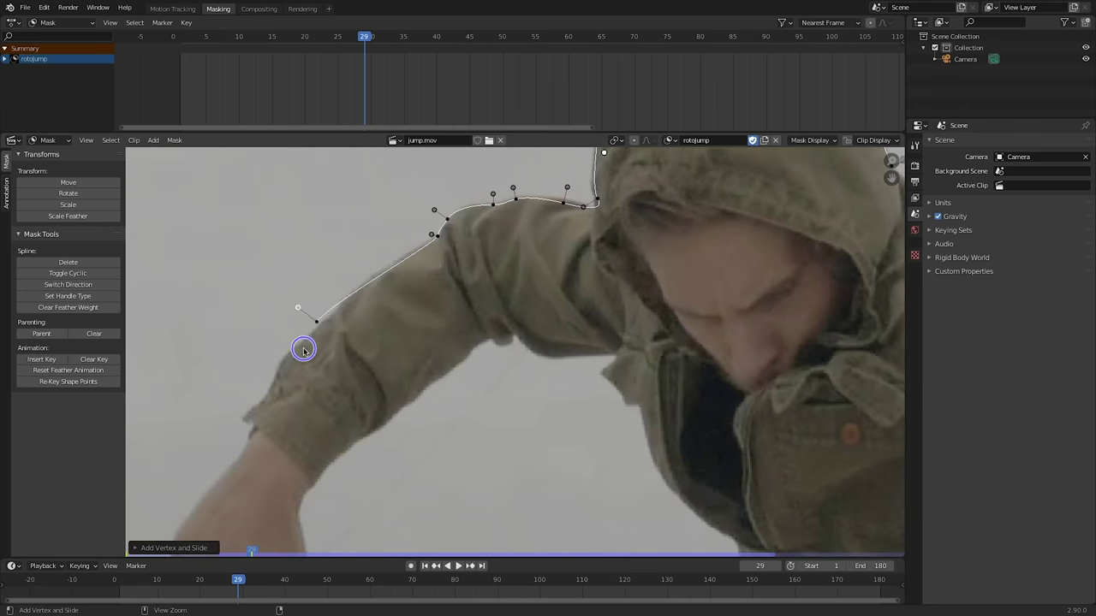
left_click(303, 347, "ctrl")
left_click(338, 299, "ctrl")
left_click(295, 404, "ctrl")
left_click(320, 486, "ctrl")
left_click(399, 423, "ctrl")
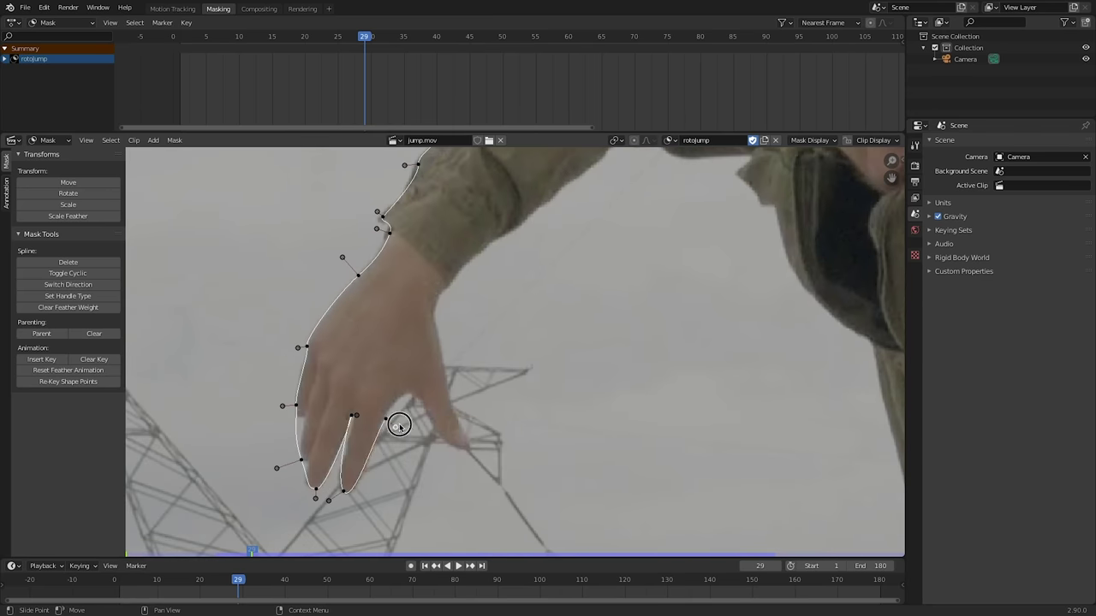
left_click(443, 367, "ctrl")
left_click(538, 265, "ctrl")
left_click(606, 255, "ctrl")
- Continue the outline down the torso, belt, hip and trouser leg to the shoe
left_click(685, 269, "ctrl")
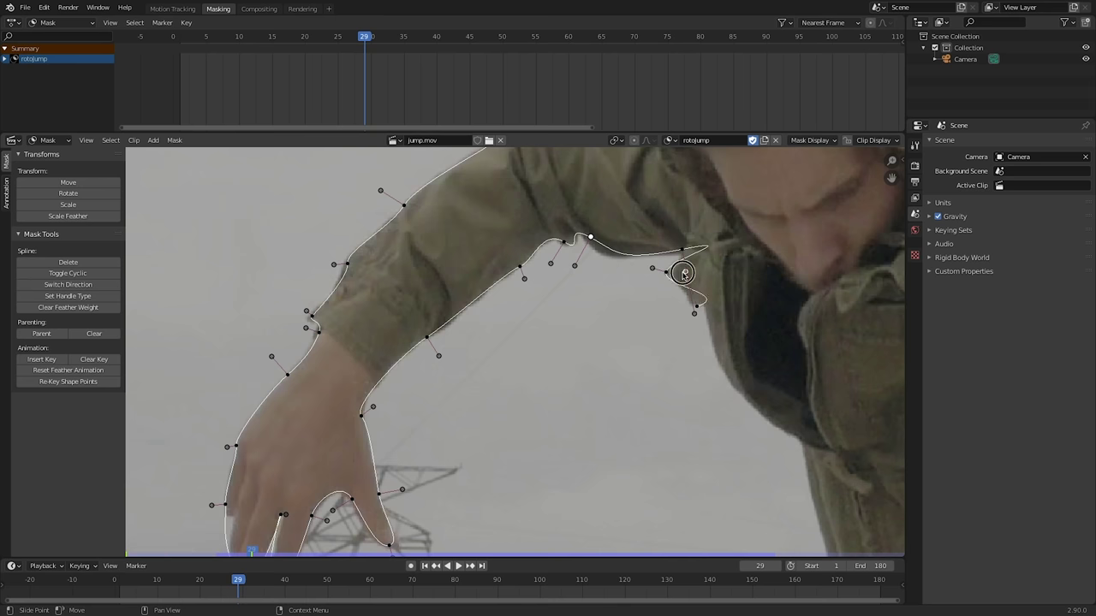
left_click(695, 306, "ctrl")
left_click(684, 445, "ctrl")
left_click(604, 339, "ctrl")
left_click(667, 428, "ctrl")
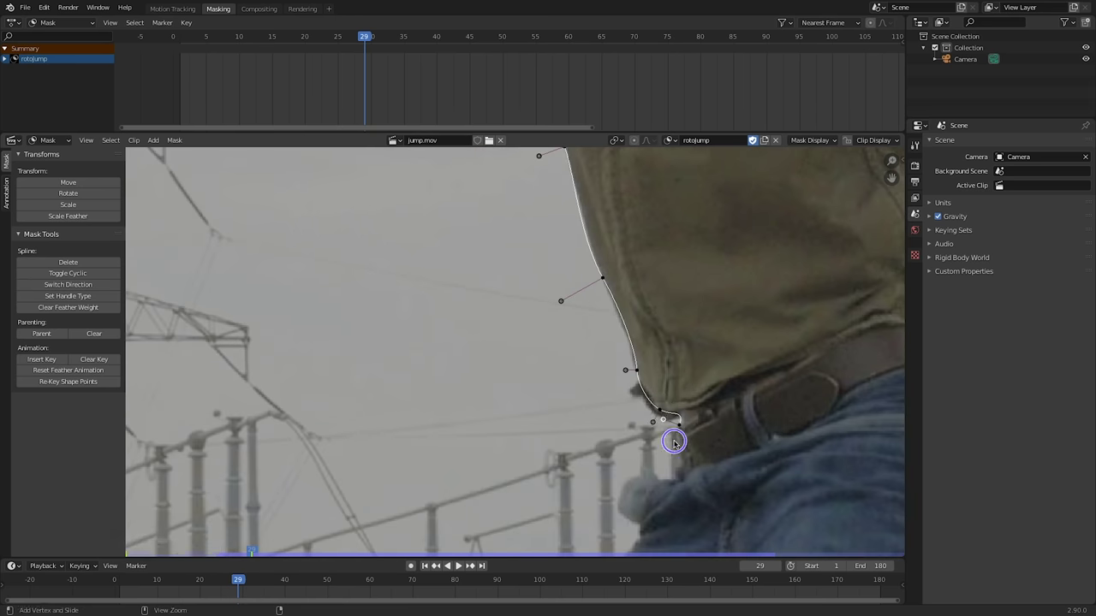
left_click(590, 291, "ctrl")
left_click(505, 248, "ctrl")
left_click(458, 359, "ctrl")
left_click(445, 402, "ctrl")
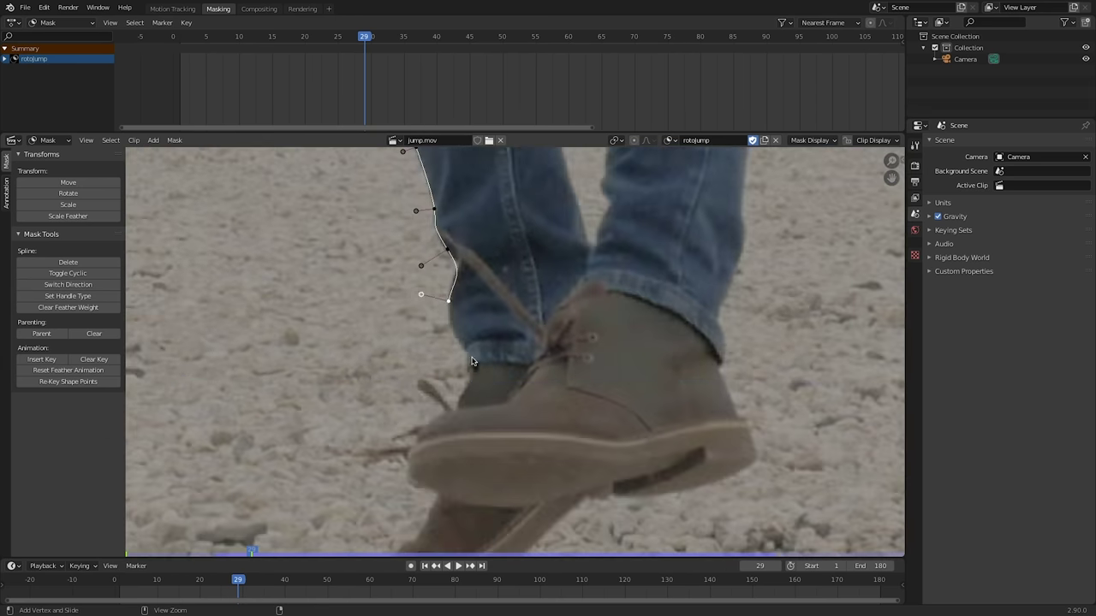
left_click(368, 402, "ctrl")
left_click(643, 207, "ctrl")
middle_click_drag(644, 207, 502, 313)
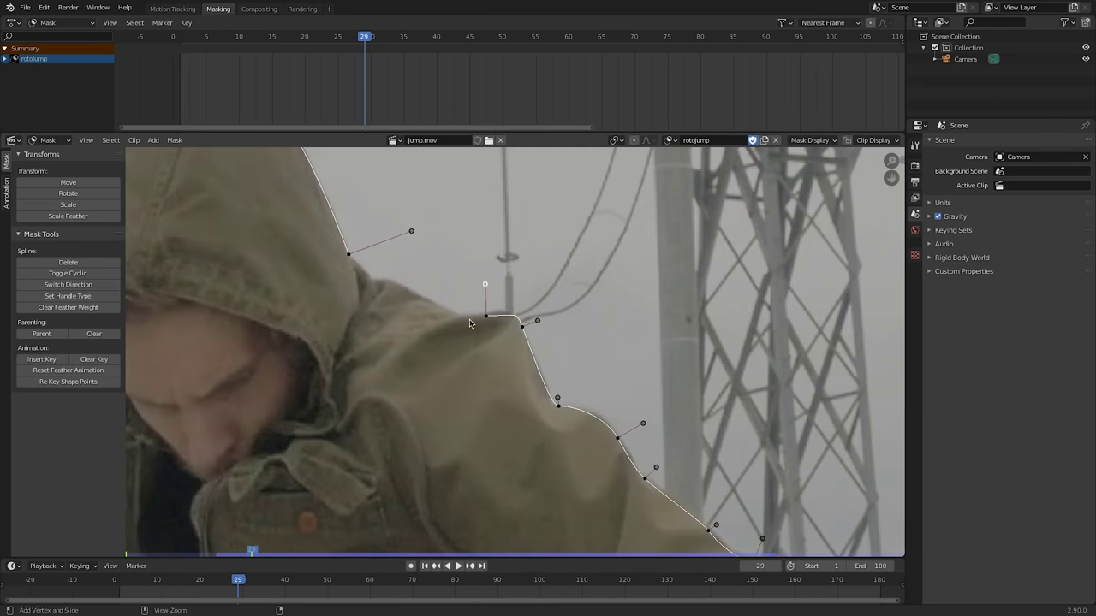
- Close the rotojump outline into a loop and preview it as a Combined overlay cutout
key("alt+c")
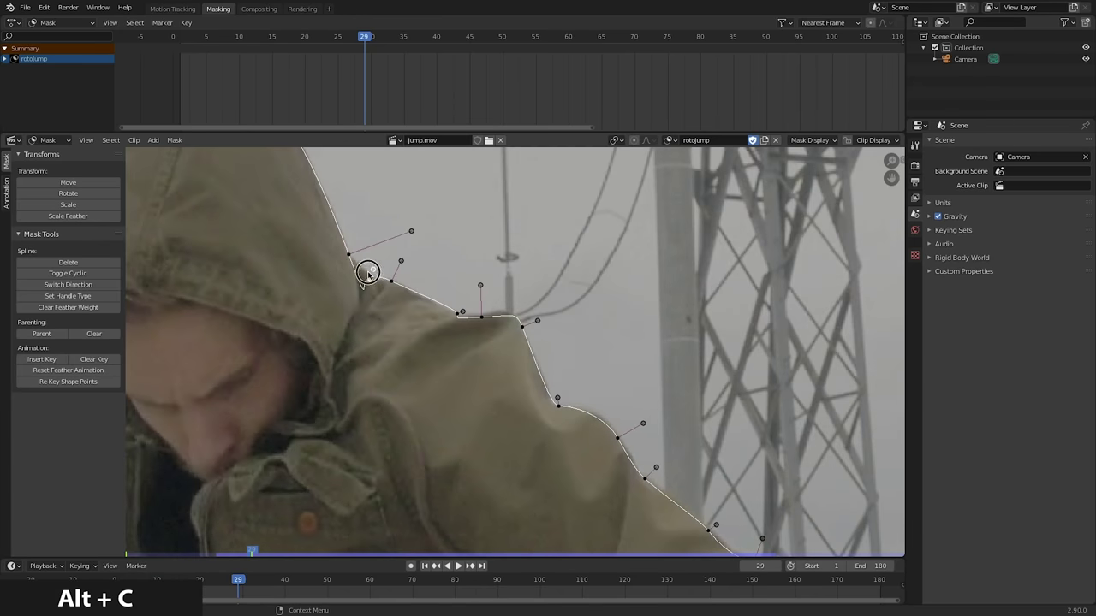
scroll(300, 249, "up", 5)
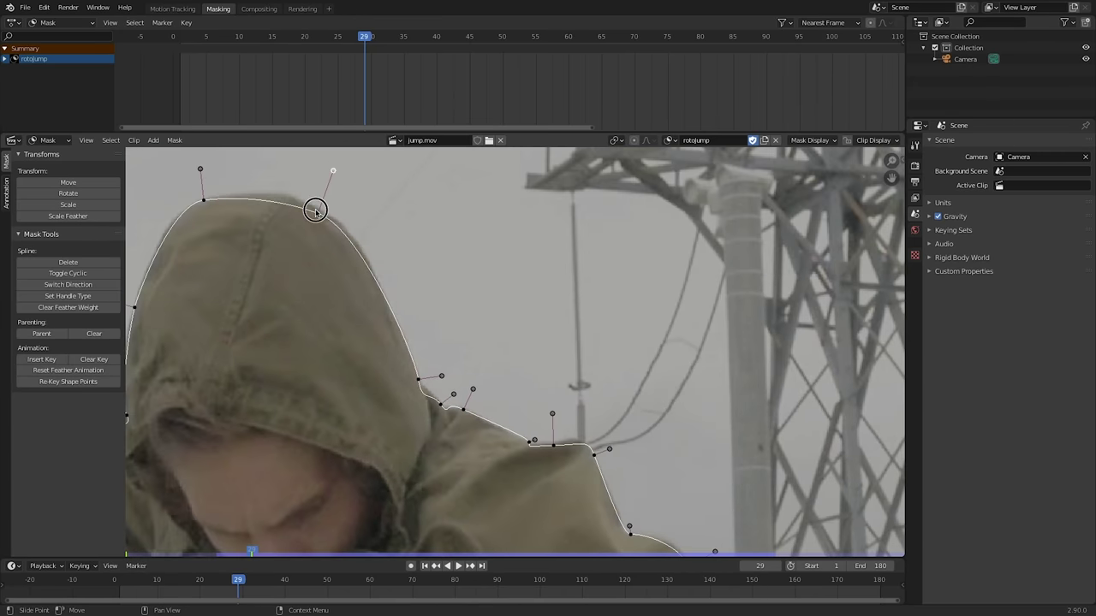
scroll(312, 211, "down", 7)
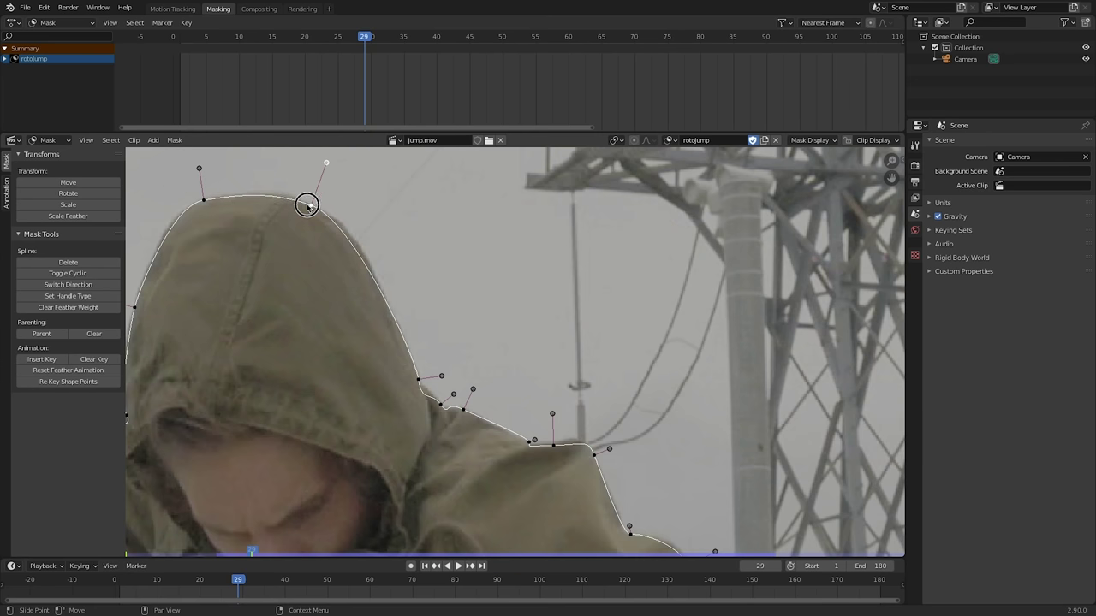
left_click(811, 141)
left_click(758, 177)
left_click(836, 176)
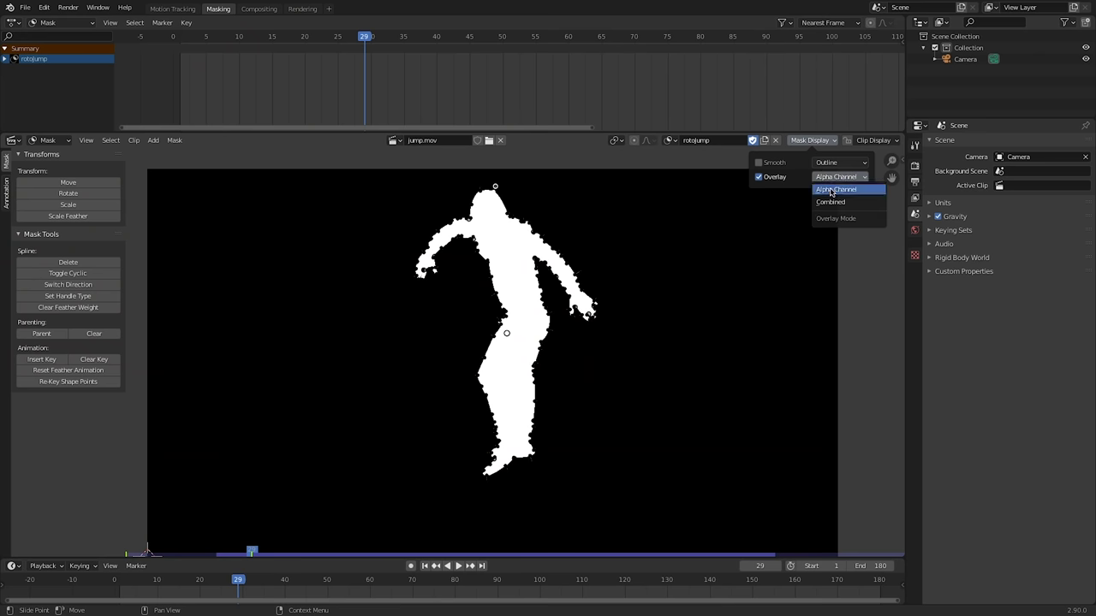
left_click(843, 196)
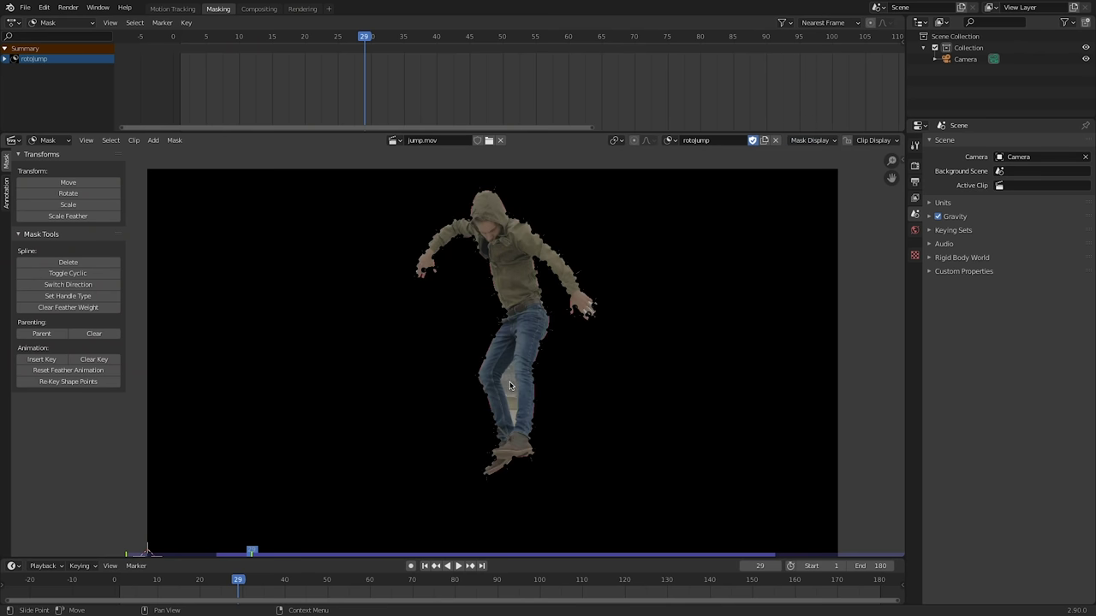
- Turn off the mask overlay preview and add a second new mask
left_click(799, 141)
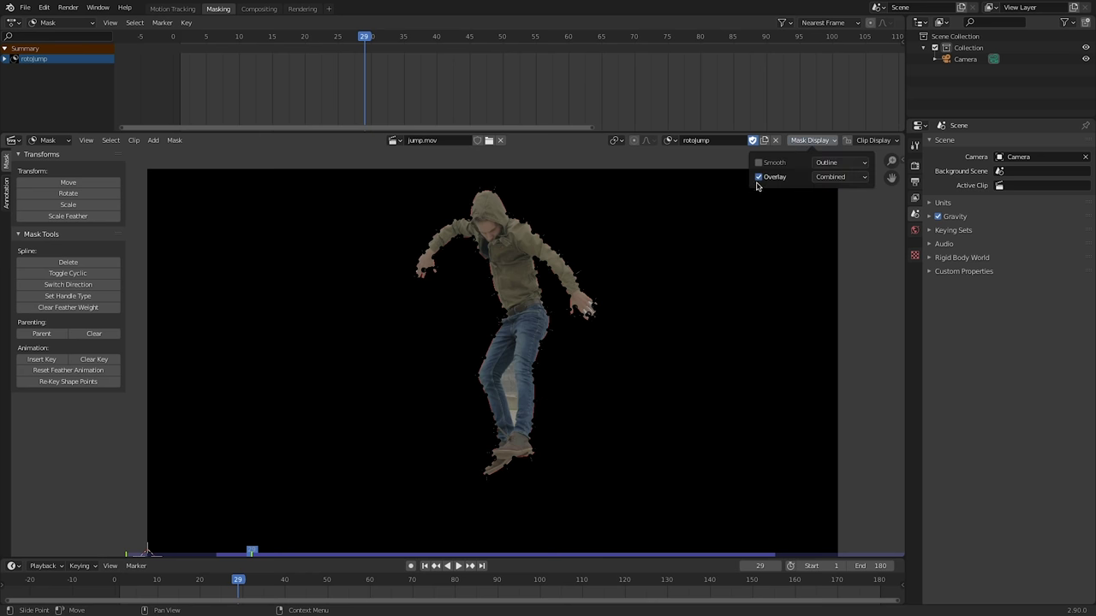
left_click(758, 177)
left_click(763, 140)
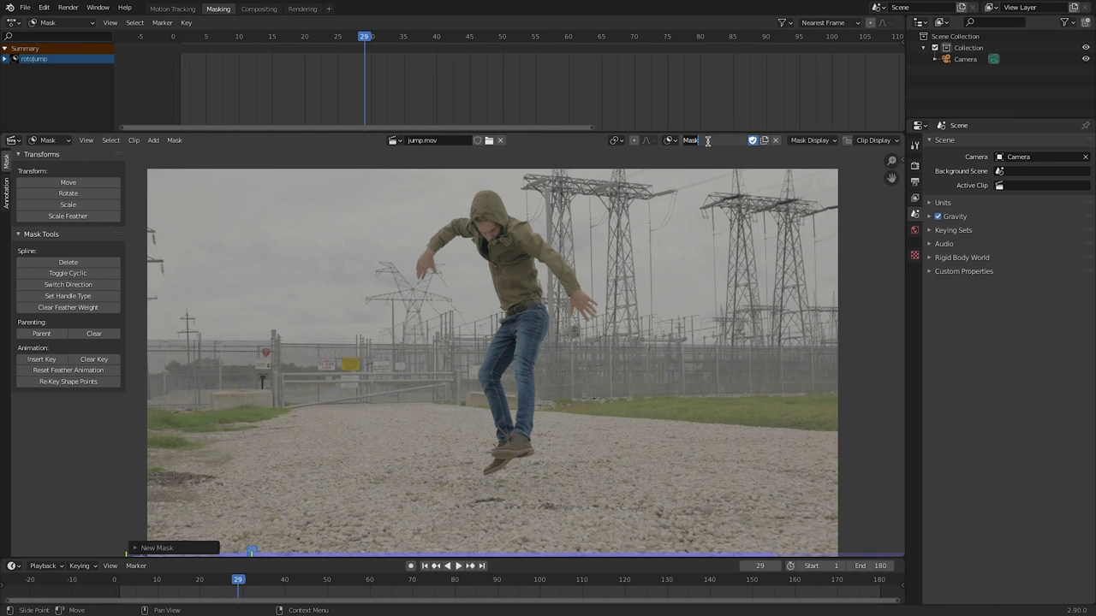
- Trace mask points down the edge of the jeans, then switch to the Compositing workspace
scroll(605, 230, "up", 5)
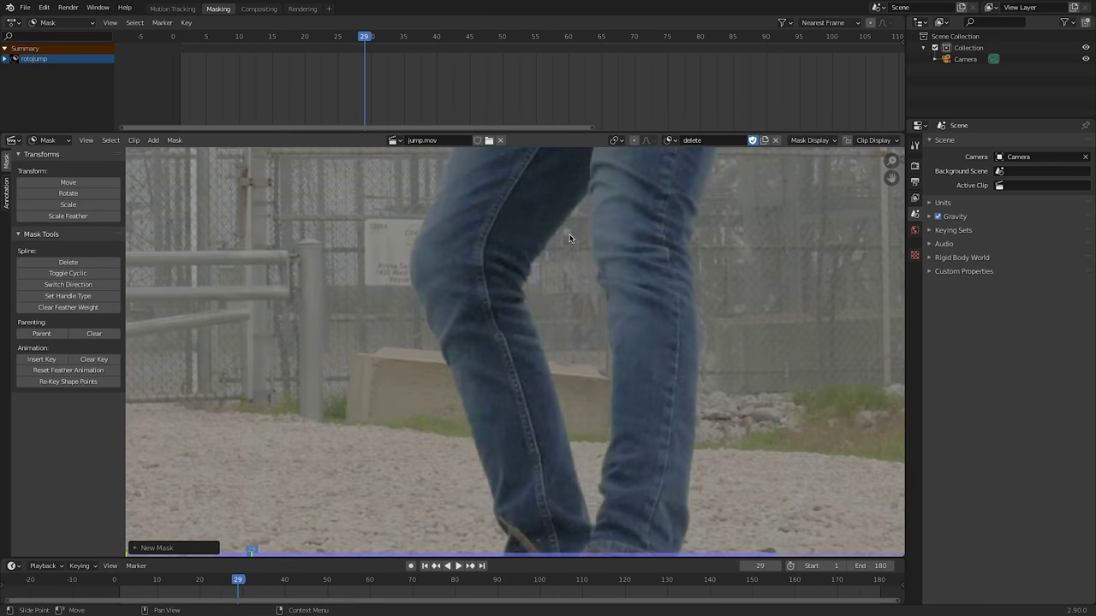
left_click(588, 195, "ctrl")
left_click(518, 267, "ctrl")
left_click(525, 314, "ctrl")
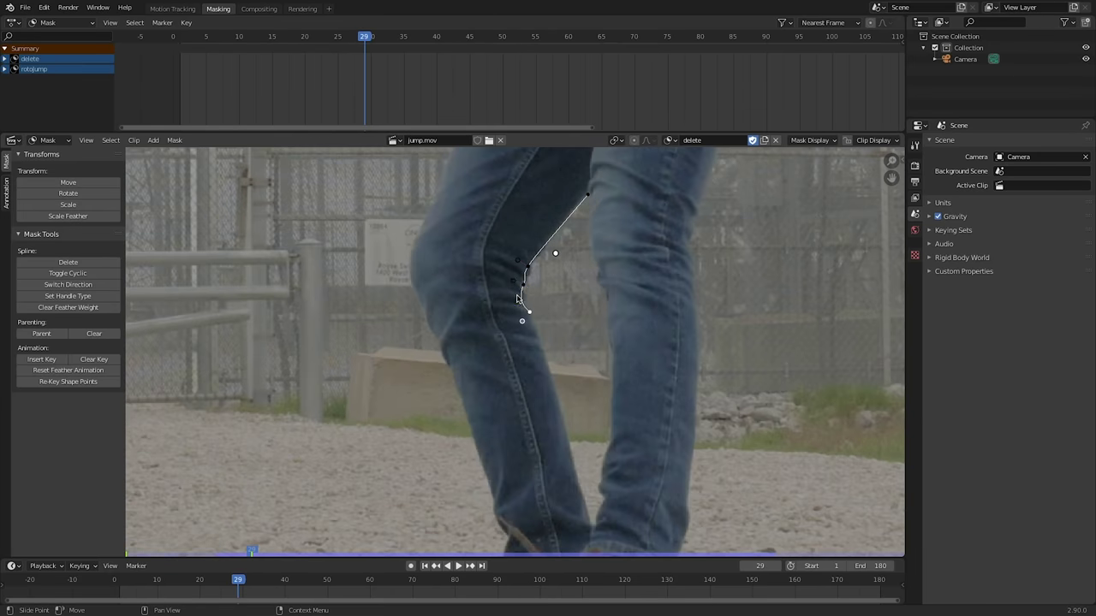
left_click(572, 424, "ctrl")
left_click_drag(590, 420, 589, 382, "ctrl")
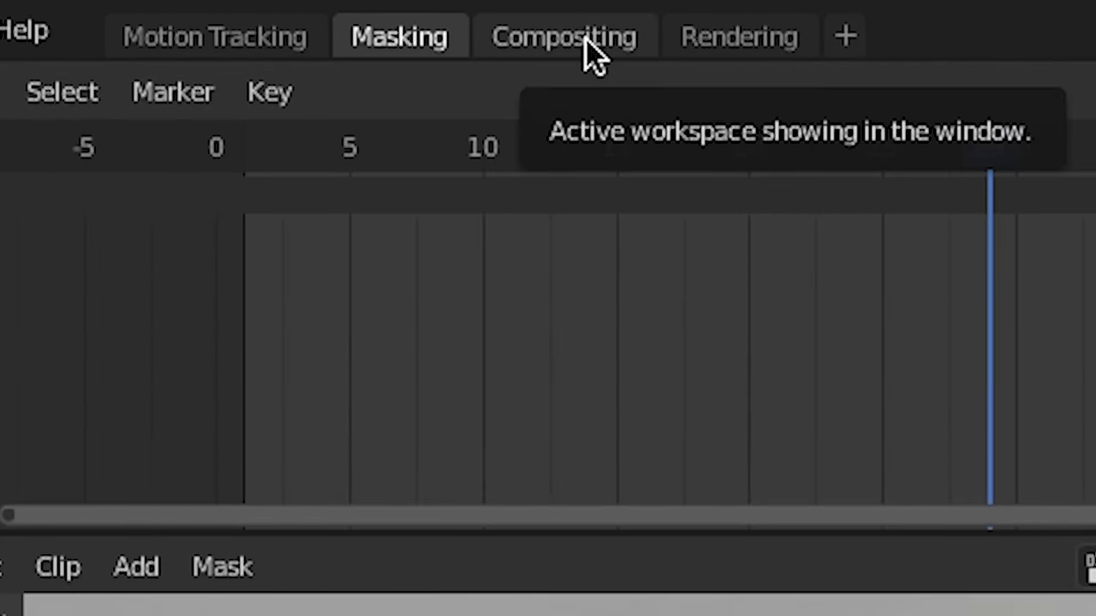
left_click(263, 9)
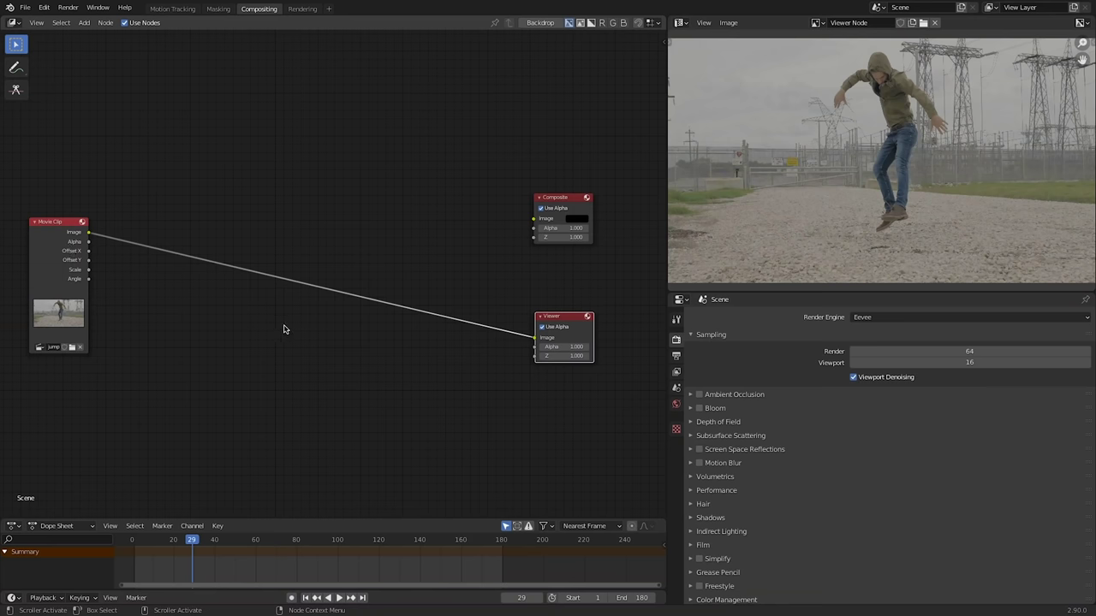
- Insert a Set Alpha node between the Movie Clip and Viewer nodes
key("shift+a")
left_click(244, 352)
type("set alp")
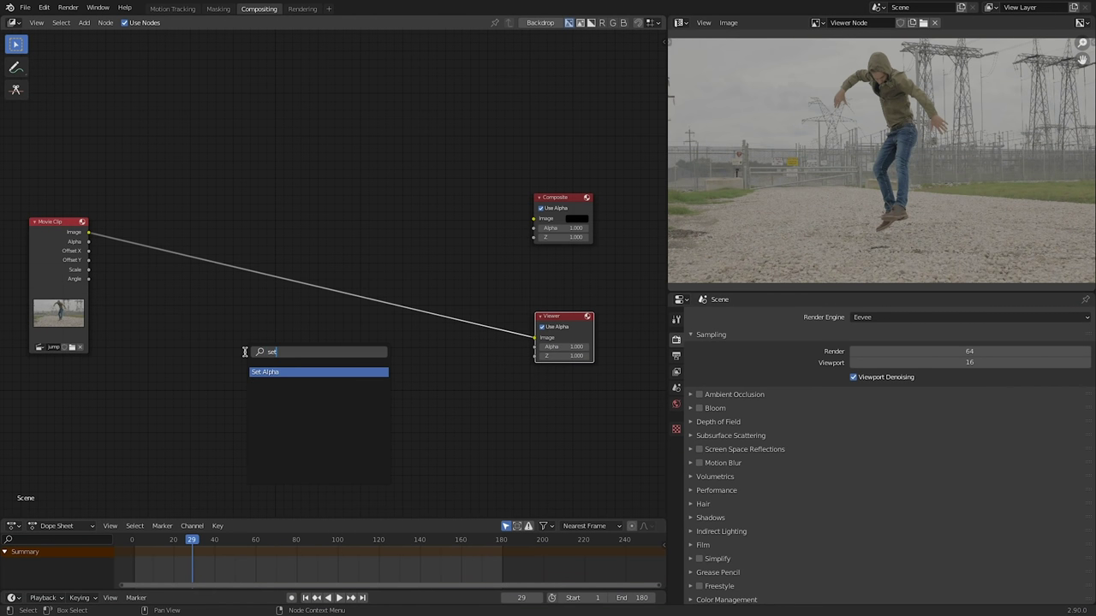
key("Return")
left_click(263, 271)
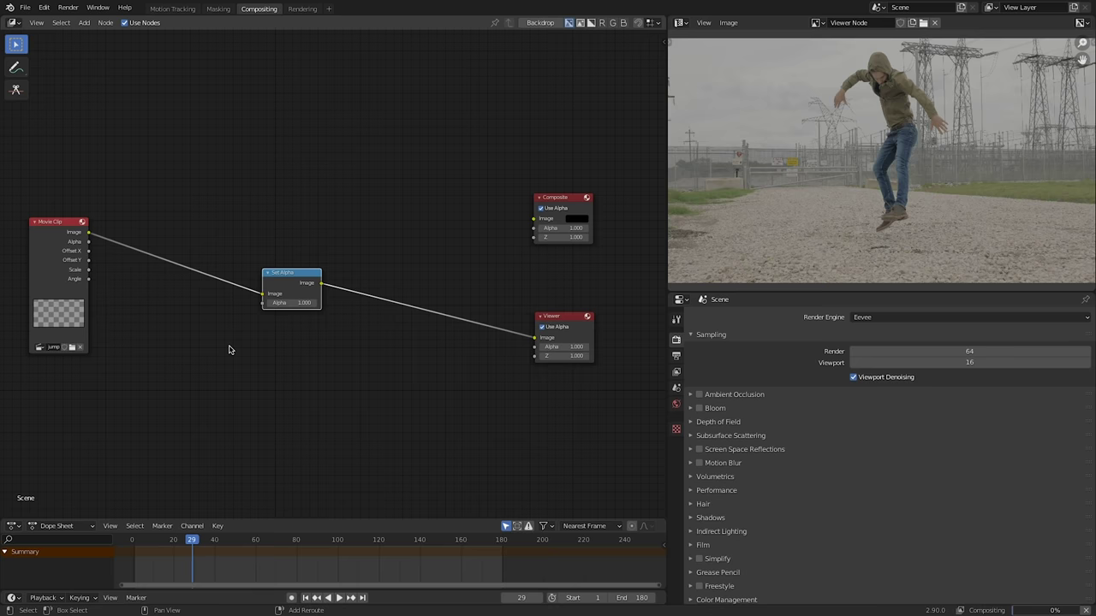
key("Home")
left_click_drag(324, 275, 376, 250)
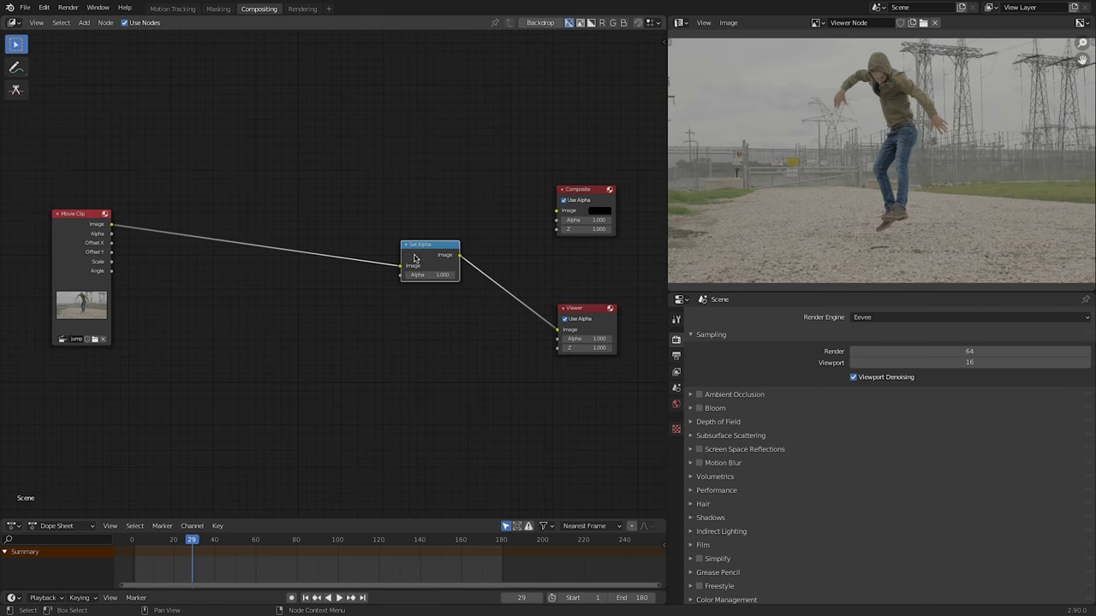
- Add a Mask node set to rotojump, feed it into Set Alpha's Alpha, and preview it
key("shift+a")
left_click(231, 379)
type("mask")
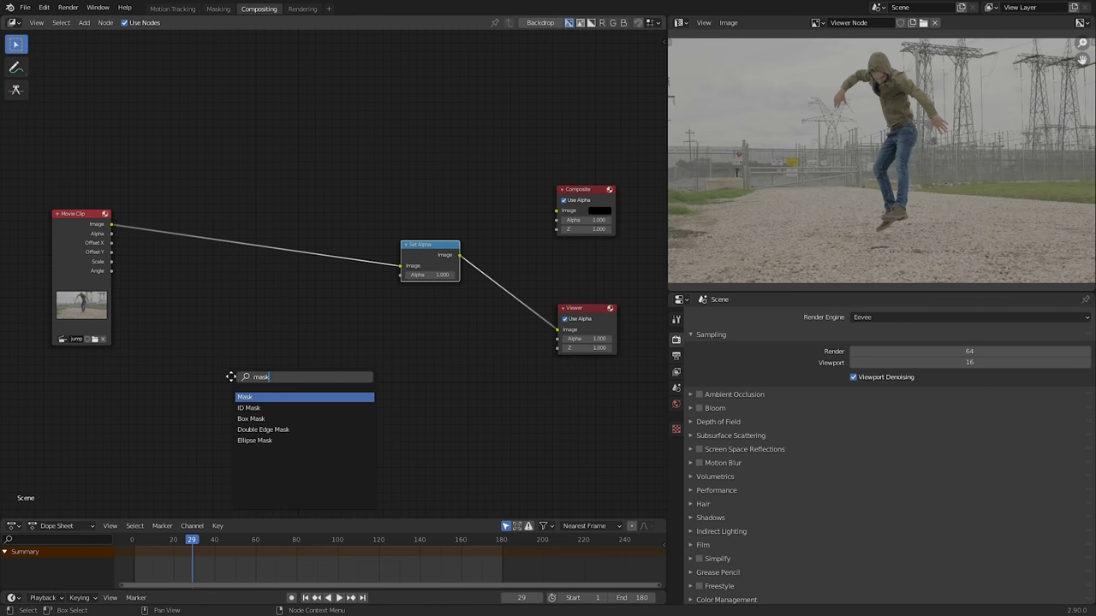
key("Return")
left_click(178, 336)
left_click(187, 361)
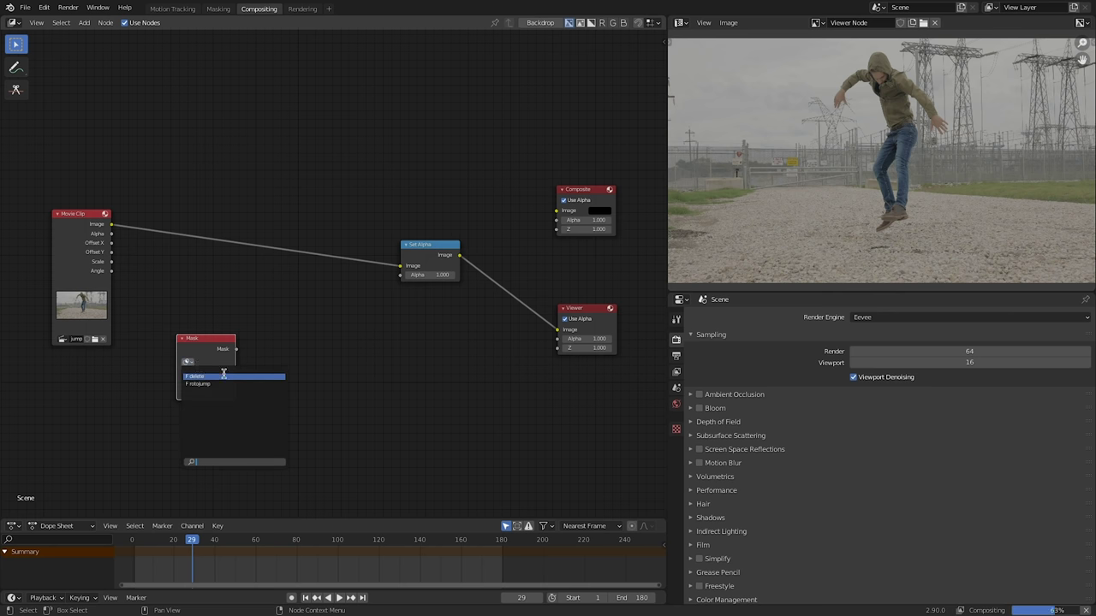
left_click(214, 385)
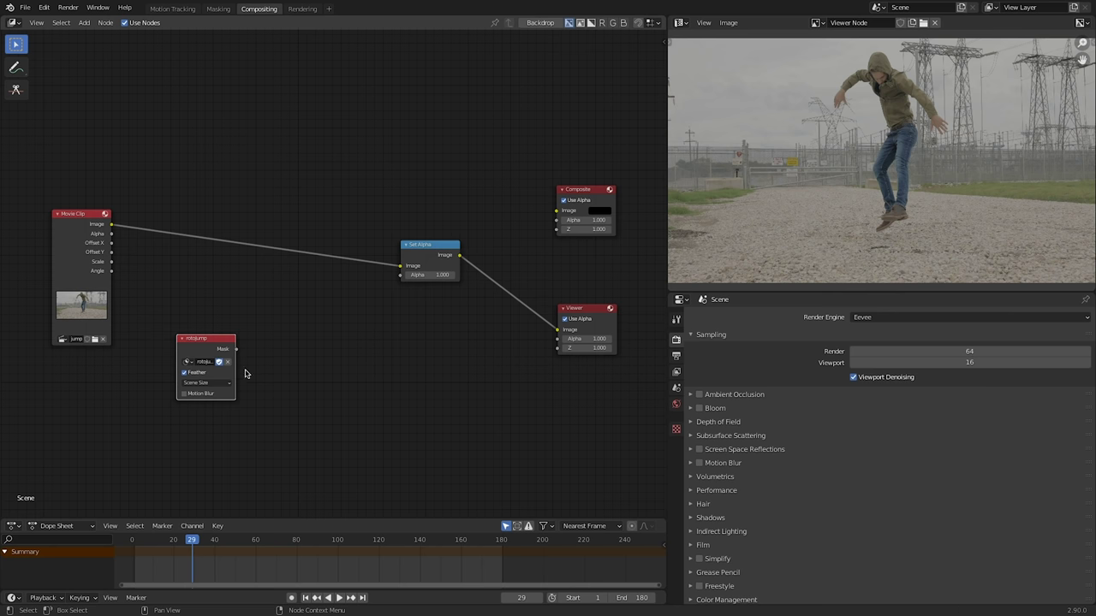
left_click_drag(235, 349, 401, 274)
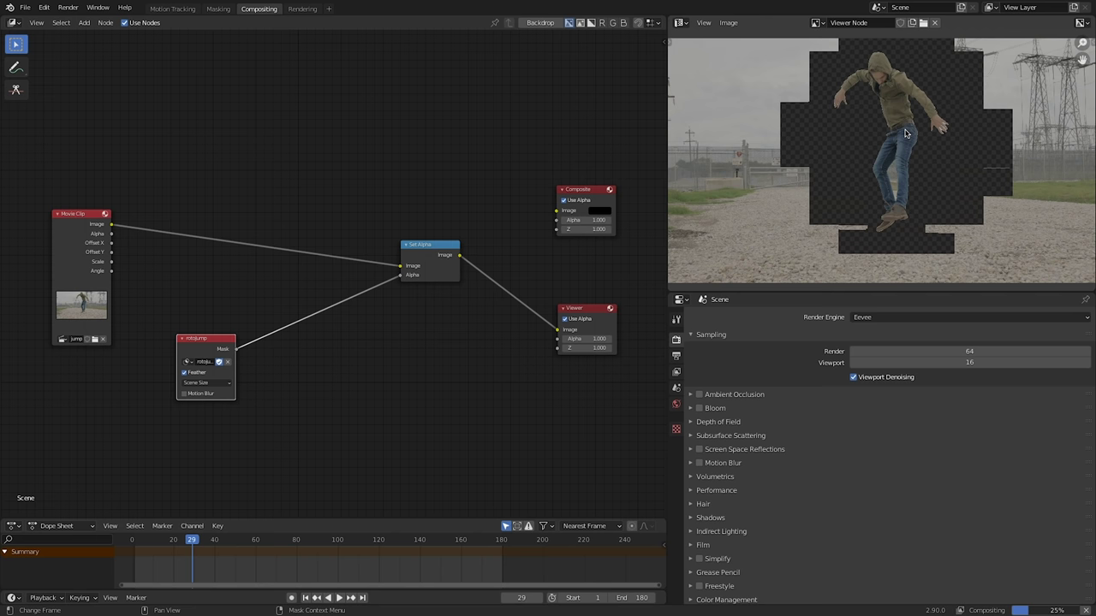
left_click(206, 377, "ctrl+shift")
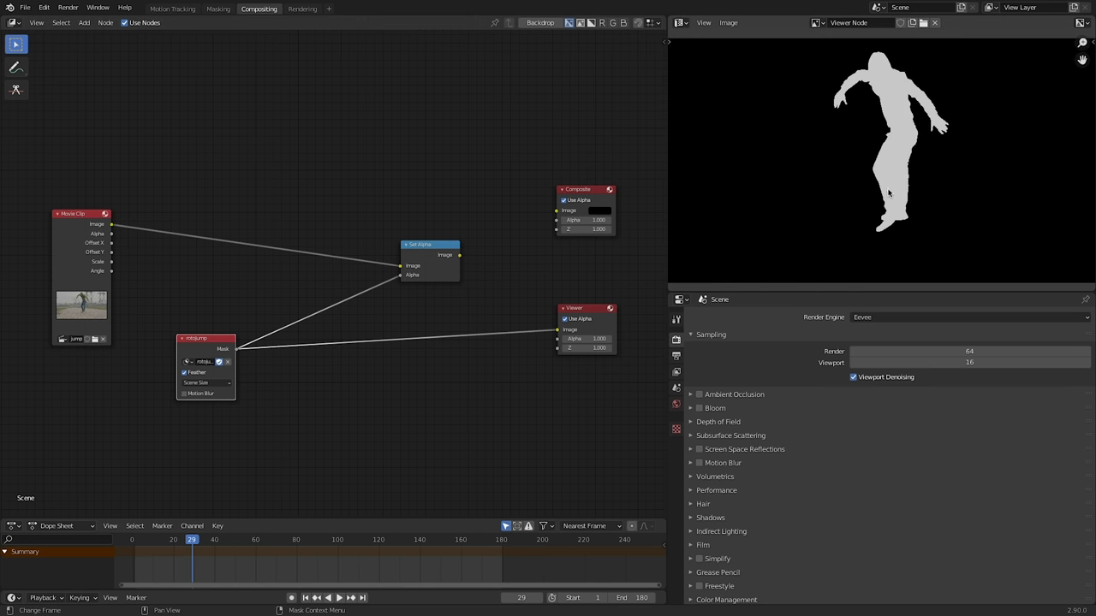
left_click_drag(220, 342, 202, 346)
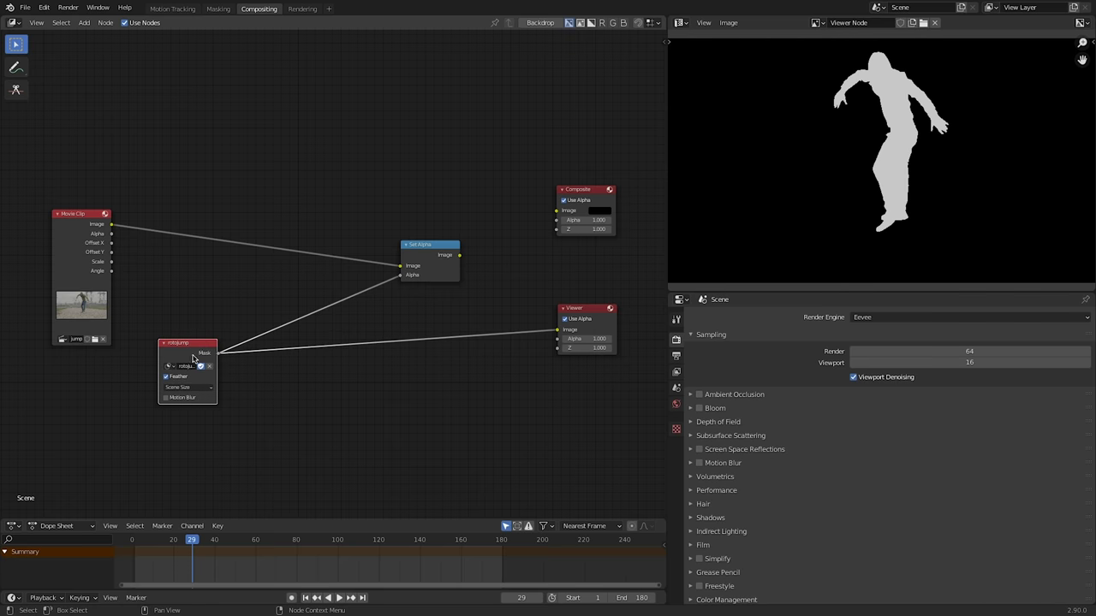
- Duplicate the mask node, switch the copy to the delete mask, and preview it
key("shift+d")
left_click(207, 421)
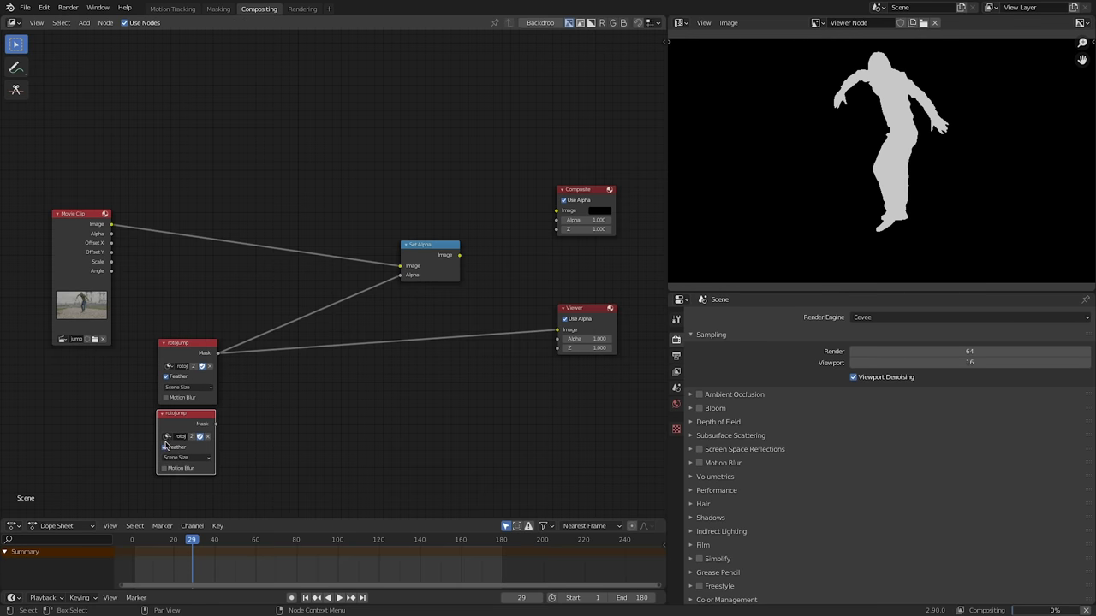
left_click(166, 436)
left_click(175, 450)
left_click(201, 420, "ctrl+shift")
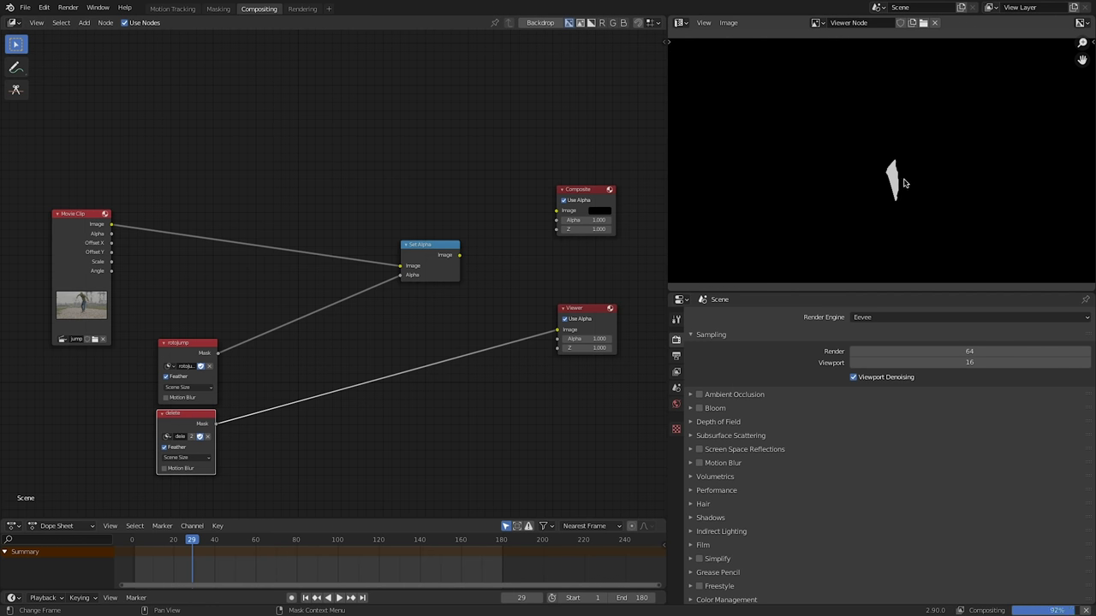
- Add a Subtract Math node on the rotojump link, feeding delete into its second value
key("shift+a")
type("math")
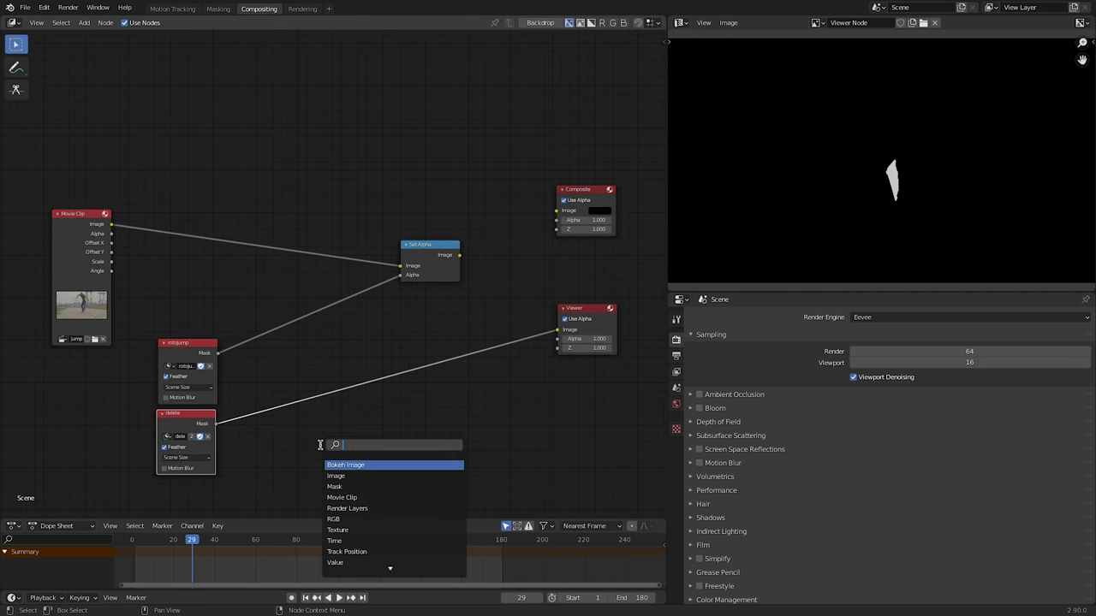
key("Return")
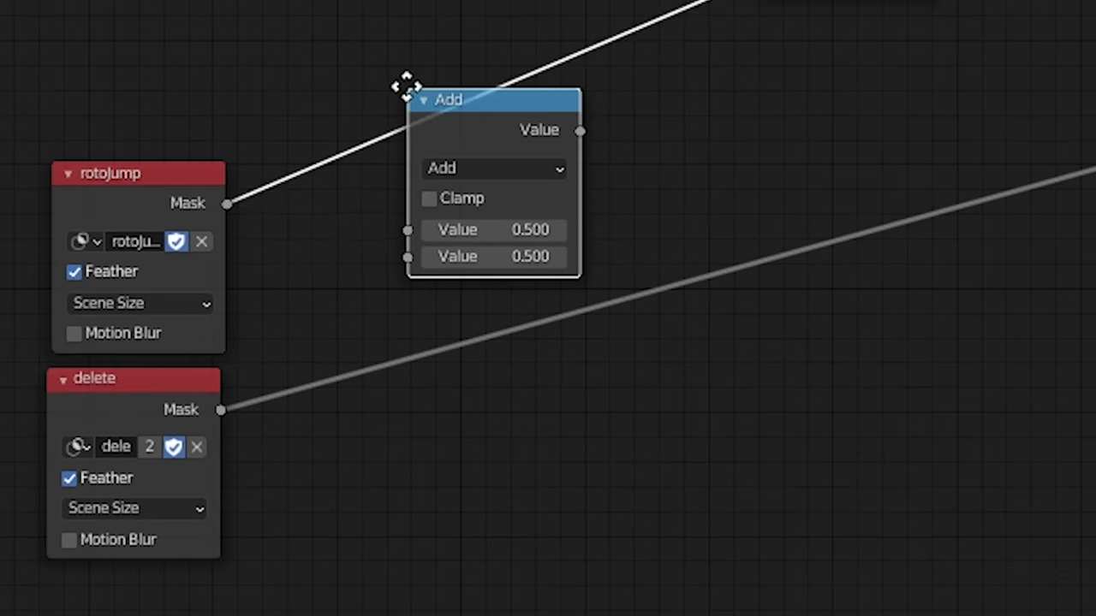
left_click(277, 313)
left_click(296, 341)
left_click(287, 380)
left_click_drag(220, 409, 407, 257)
left_click(445, 231, "ctrl+shift")
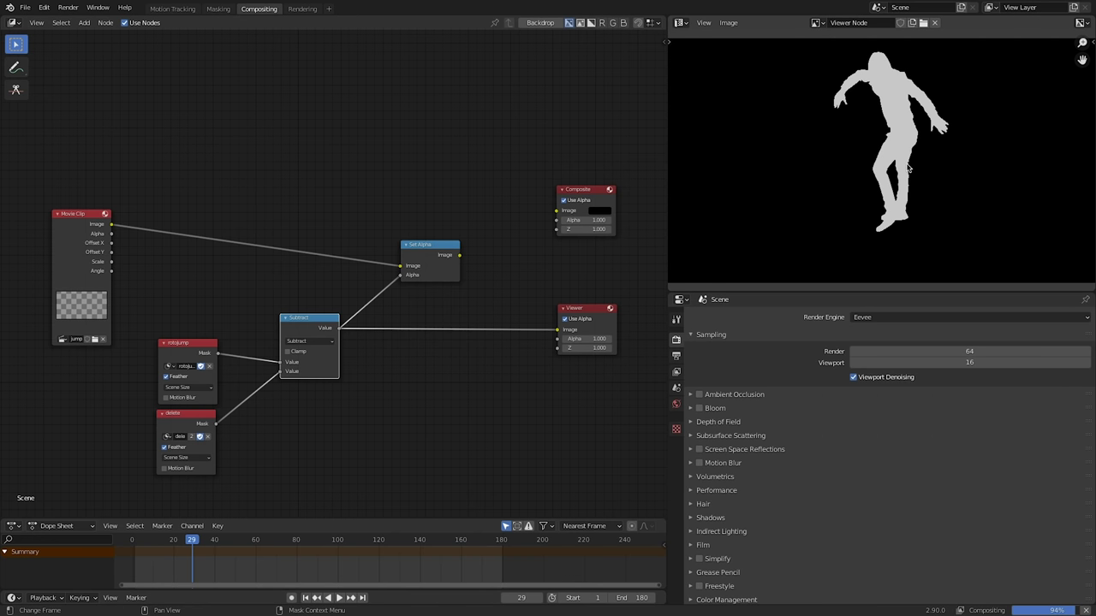
- Connect Set Alpha's output to the Composite node and save the cut-out as jumpImage.png
left_click(427, 261, "ctrl+shift")
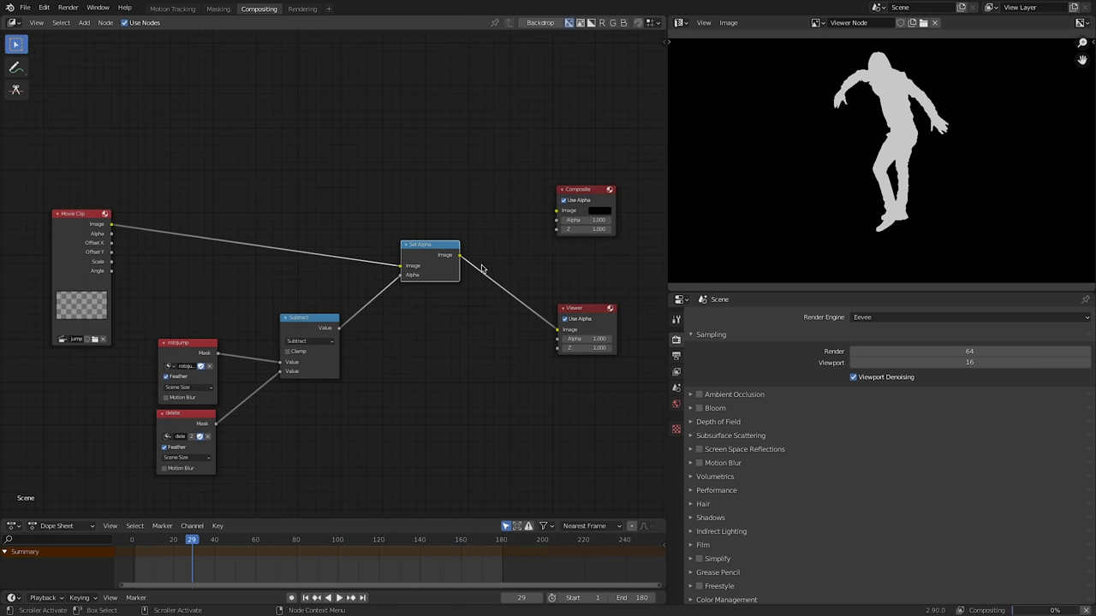
left_click_drag(460, 255, 556, 209)
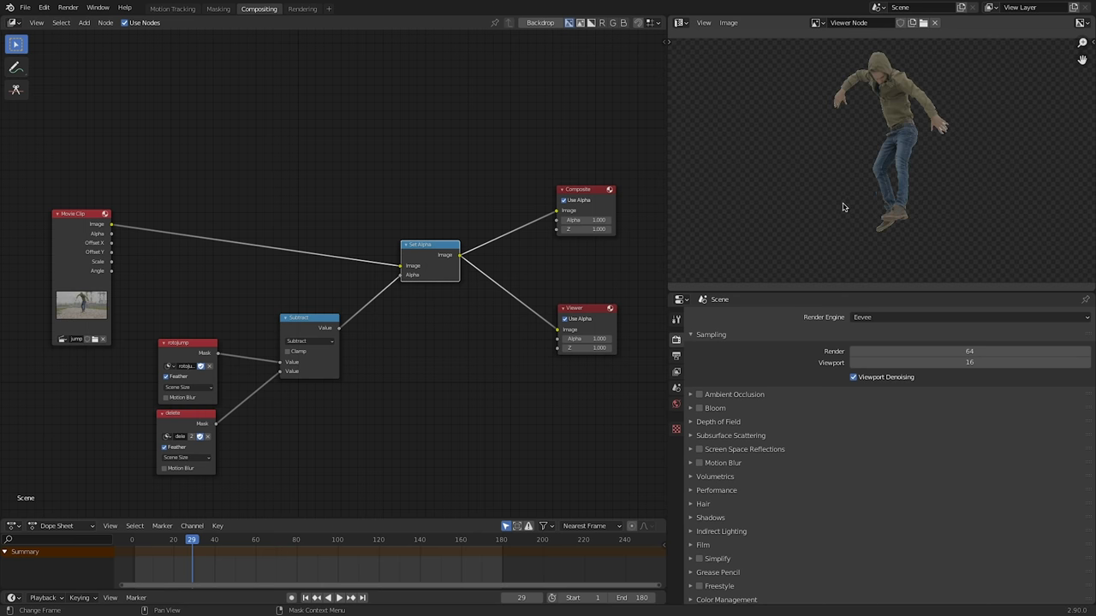
left_click(729, 23)
left_click(739, 103)
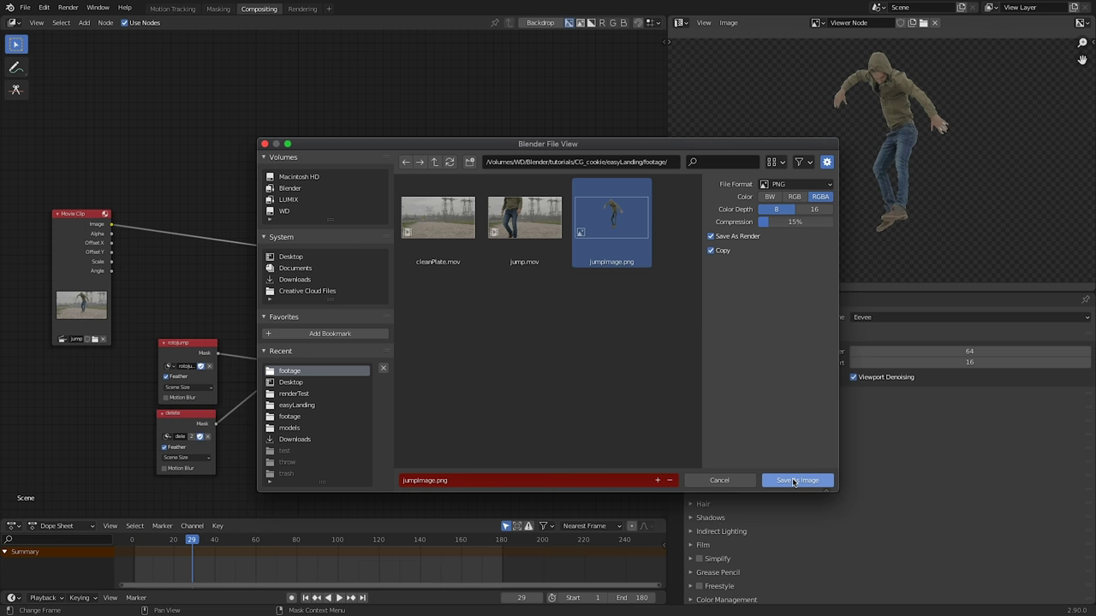
left_click(794, 480)
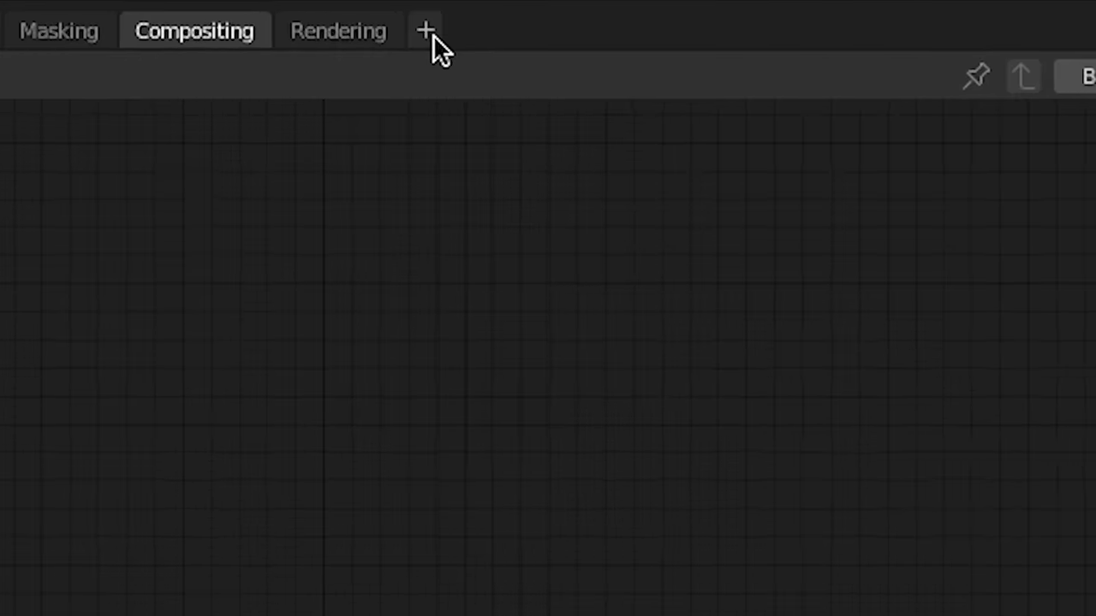
- Add a Video Editing workspace and place jump.mov in the sequencer as a strip
left_click(329, 9)
mouse_move(312, 75)
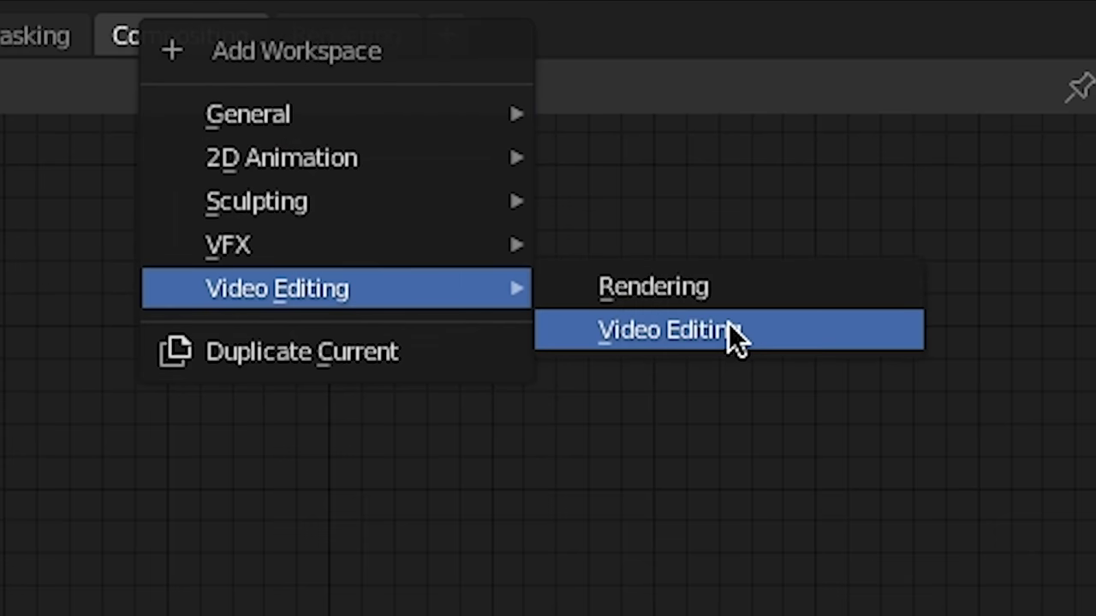
left_click(728, 329)
key("shift+a")
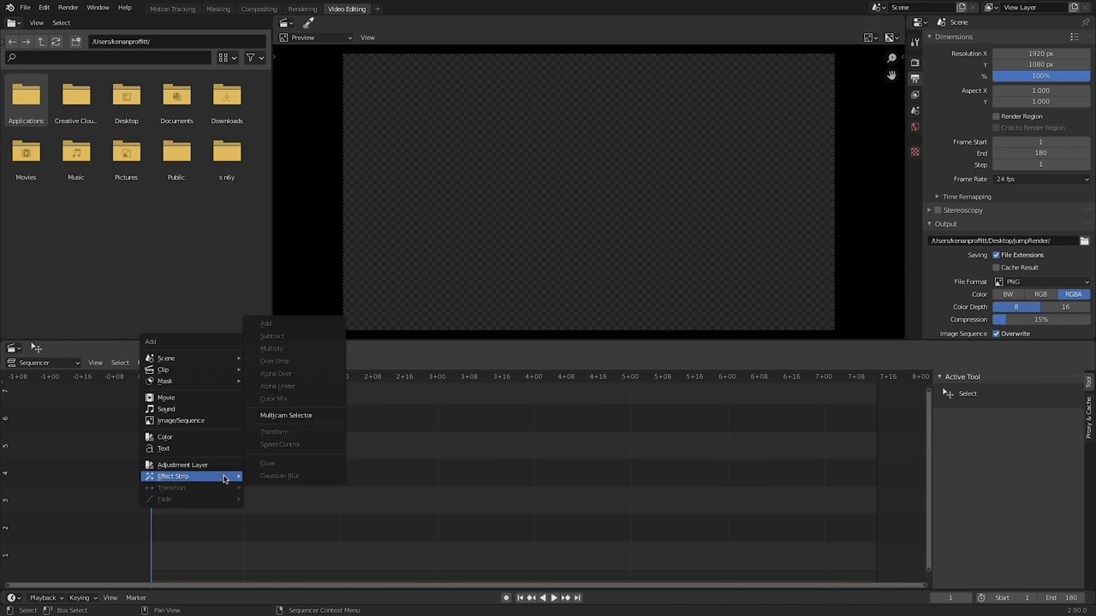
mouse_move(197, 371)
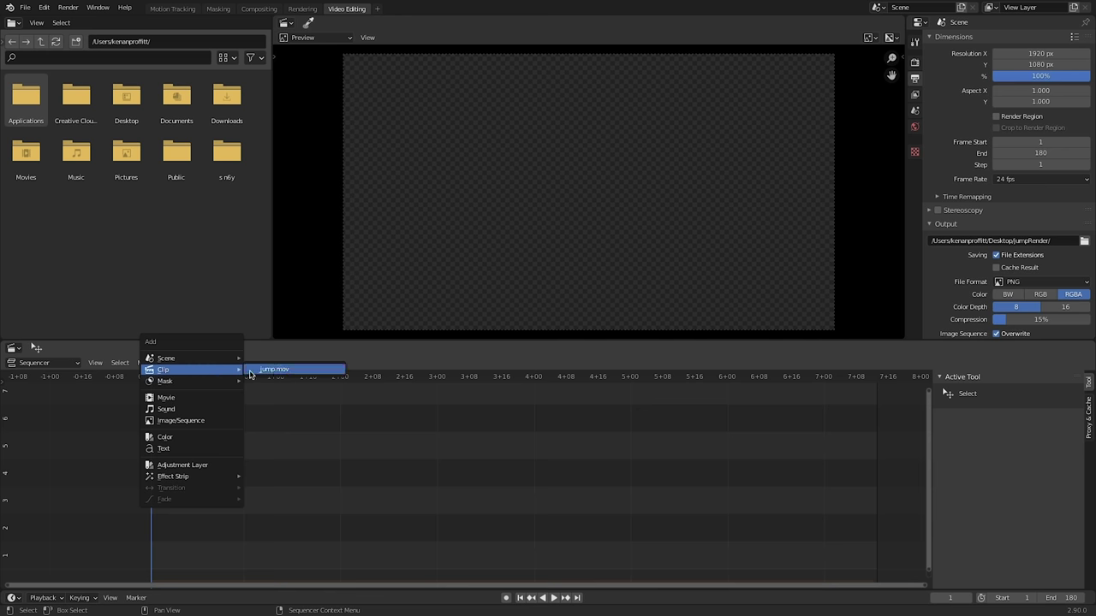
left_click(285, 370)
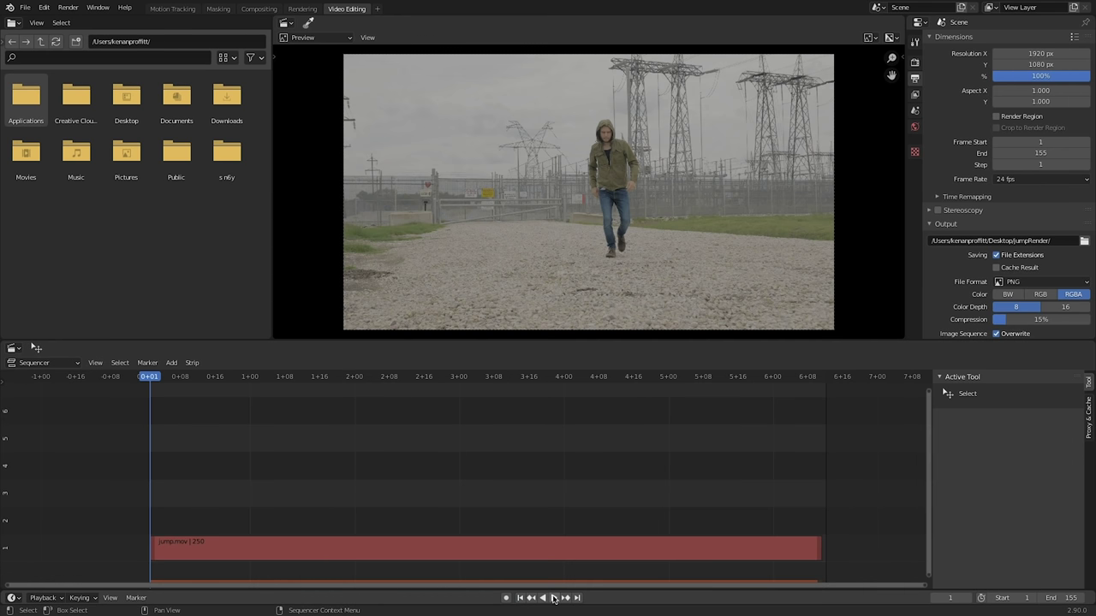
- Cut the jump.mov strip at frame 29 and delete the part before it
left_click(552, 597)
key("space")
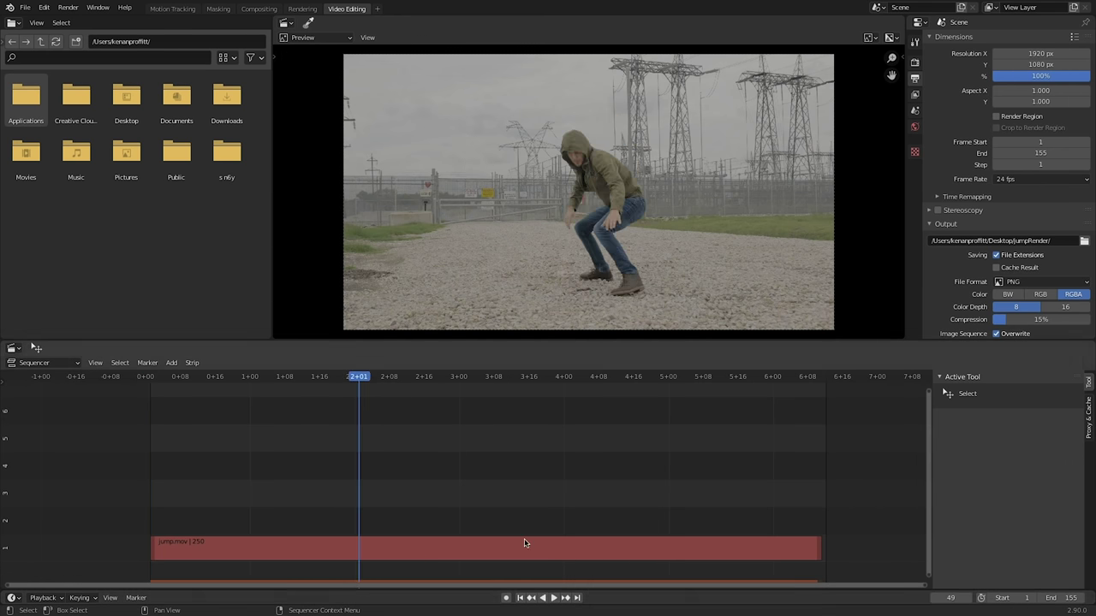
left_click_drag(353, 379, 271, 389)
key("Right")
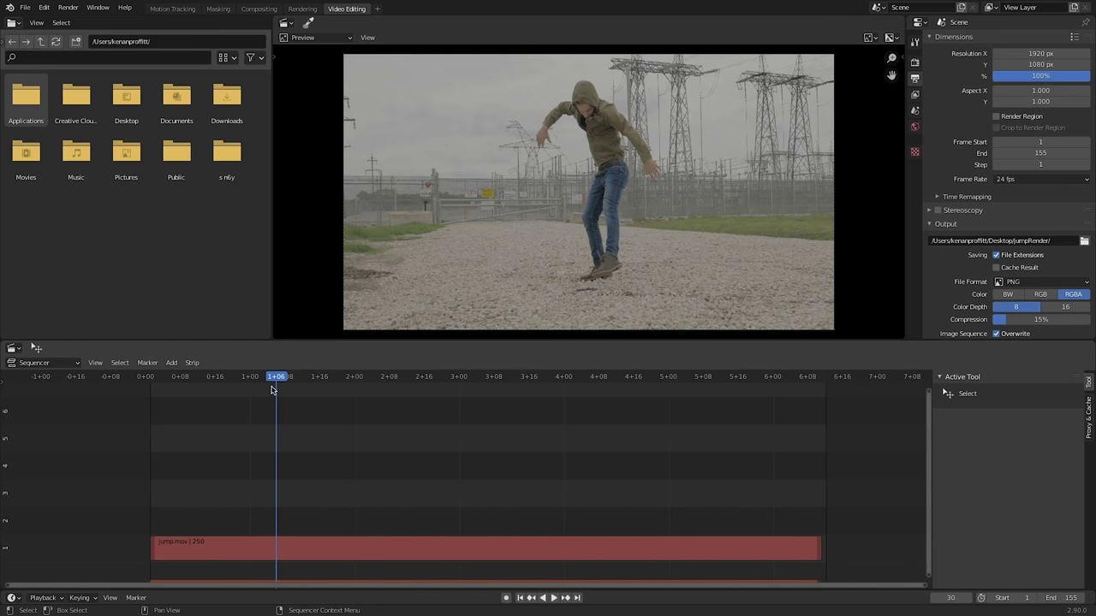
key("Left")
left_click(304, 550)
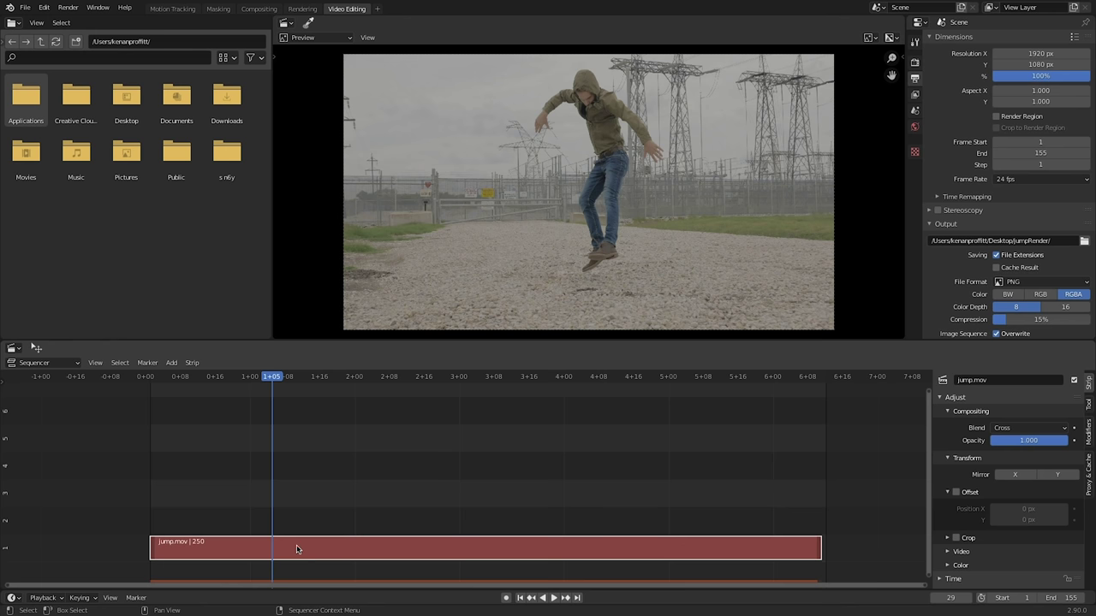
key("k")
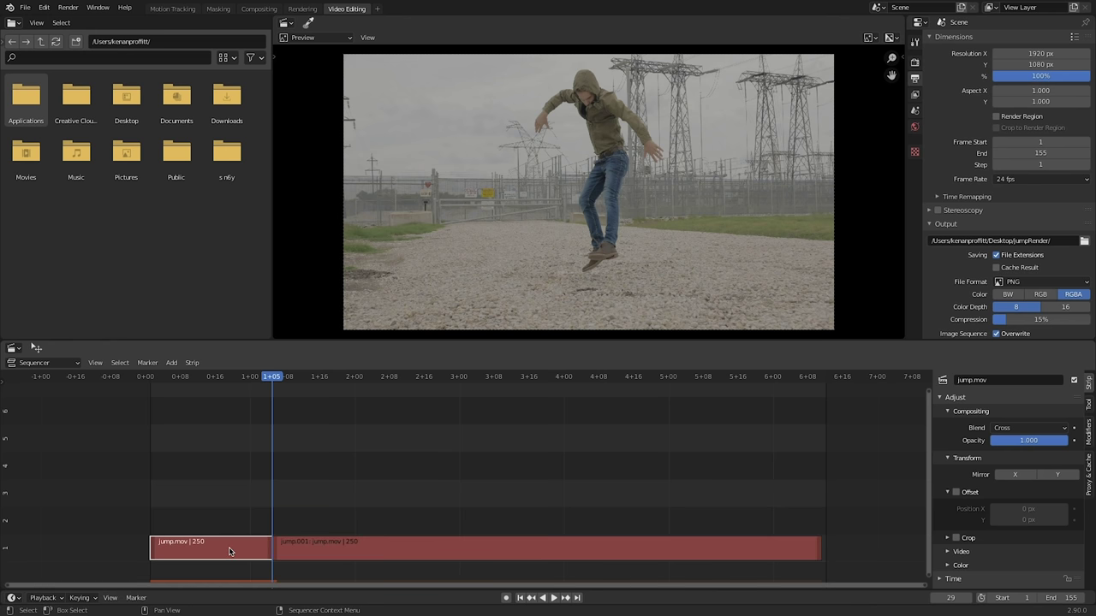
key("Delete")
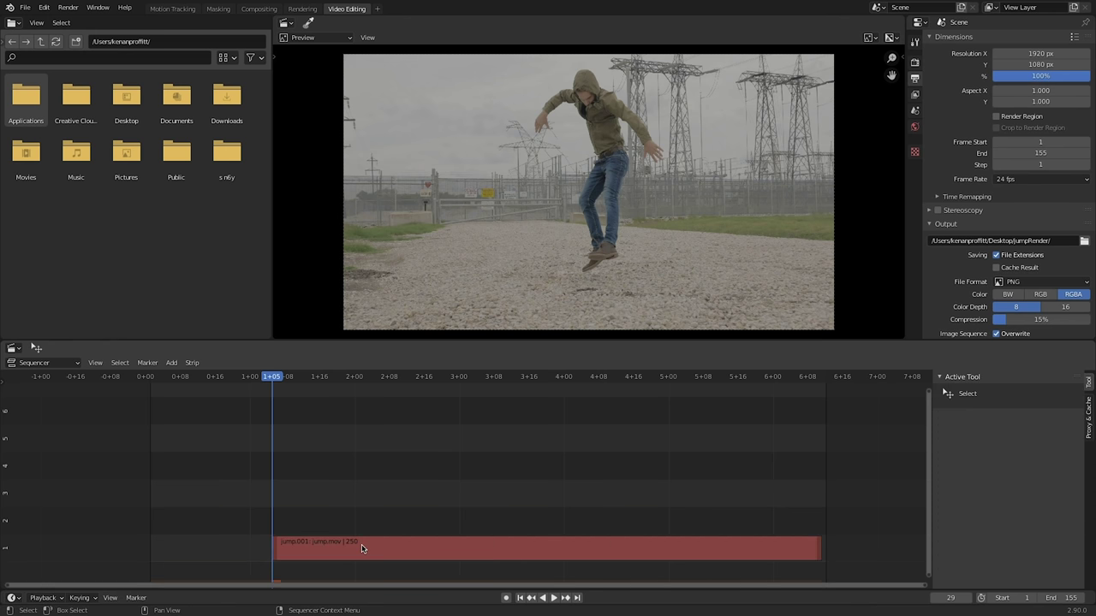
key("Right")
key("Left")
key("Left")
key("Right")
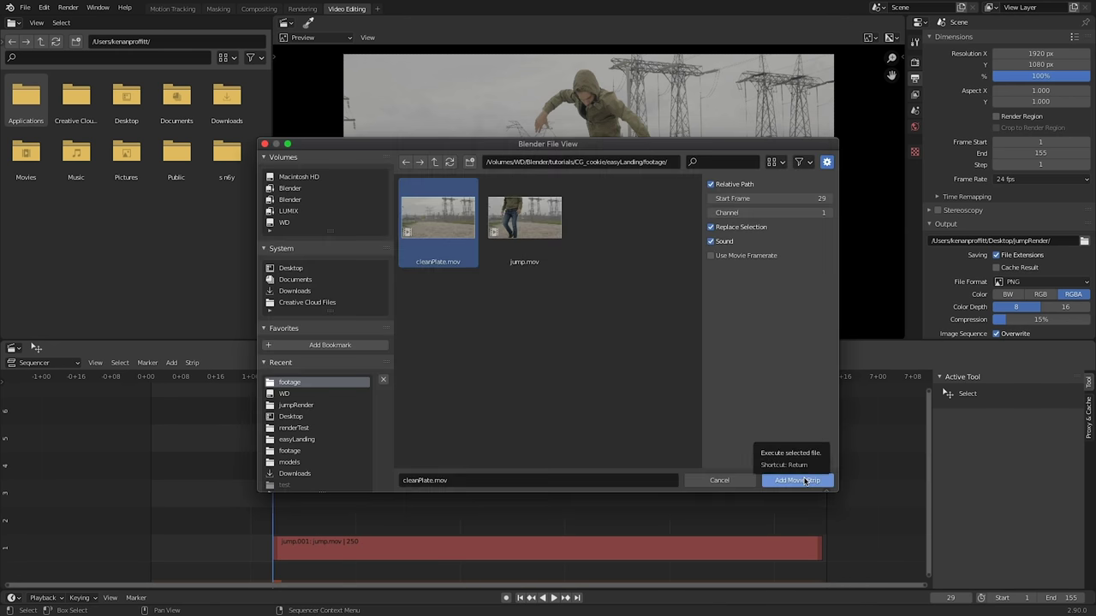
- Add the cleanPlate.mov strip and snap it to start at frame 1
left_click(810, 479)
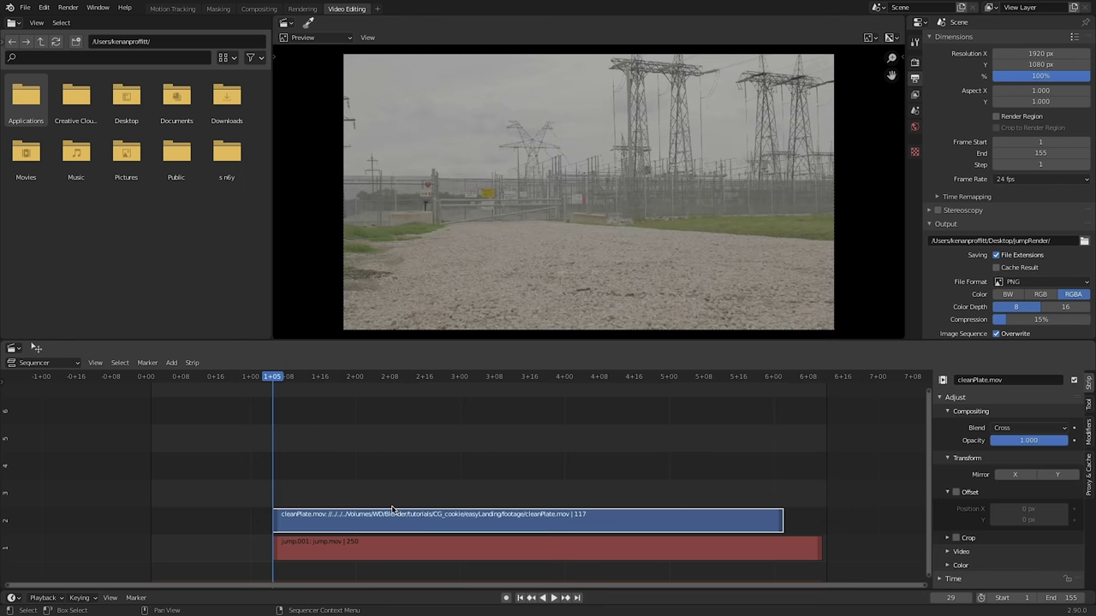
key("shift+s")
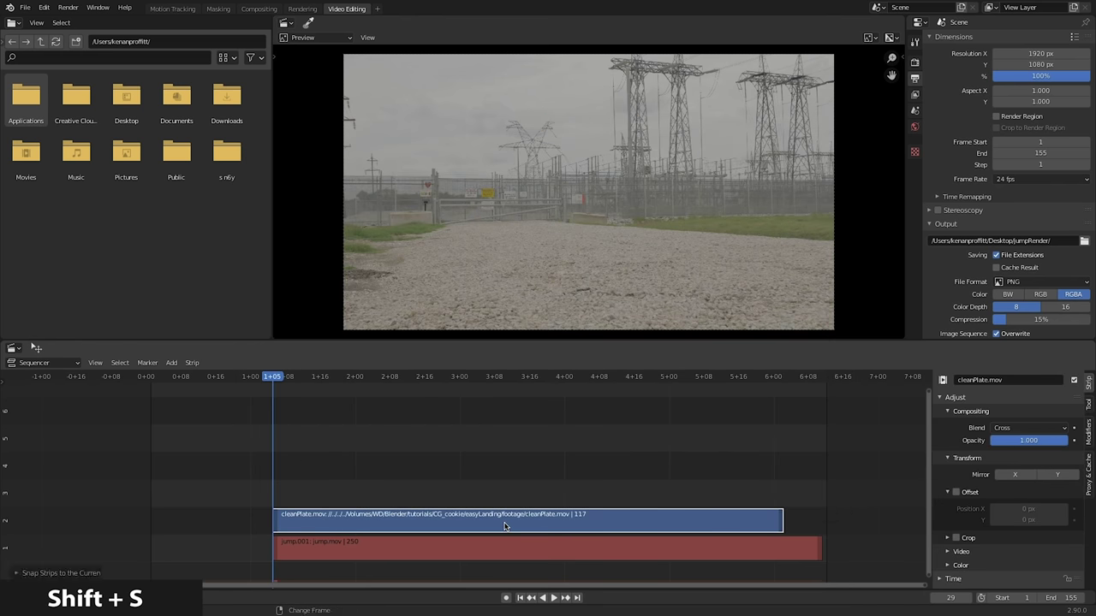
left_click(16, 572)
left_click(135, 570)
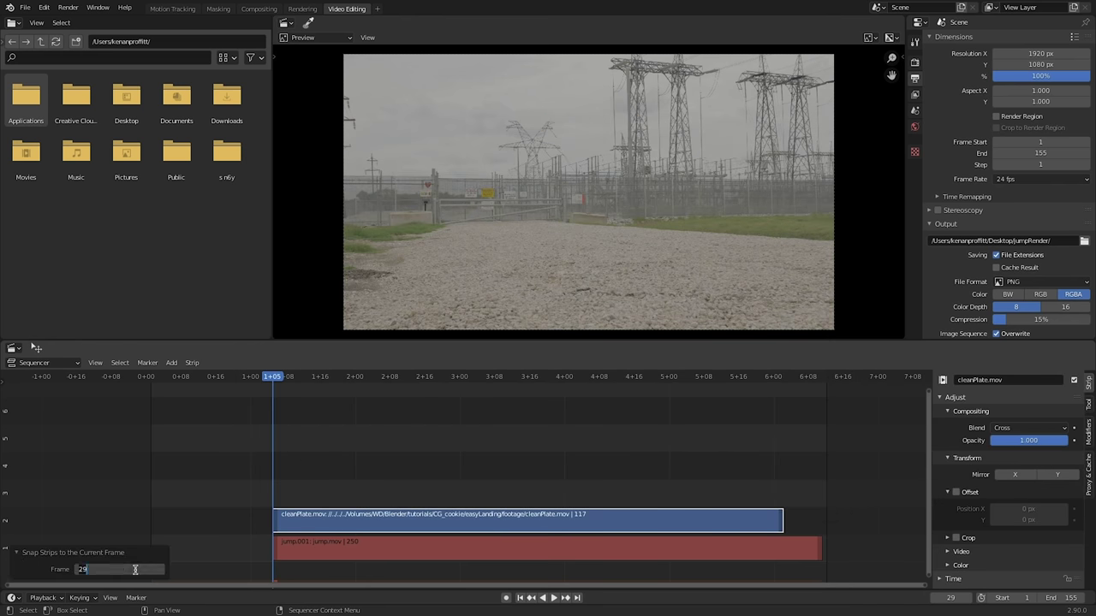
key("Return")
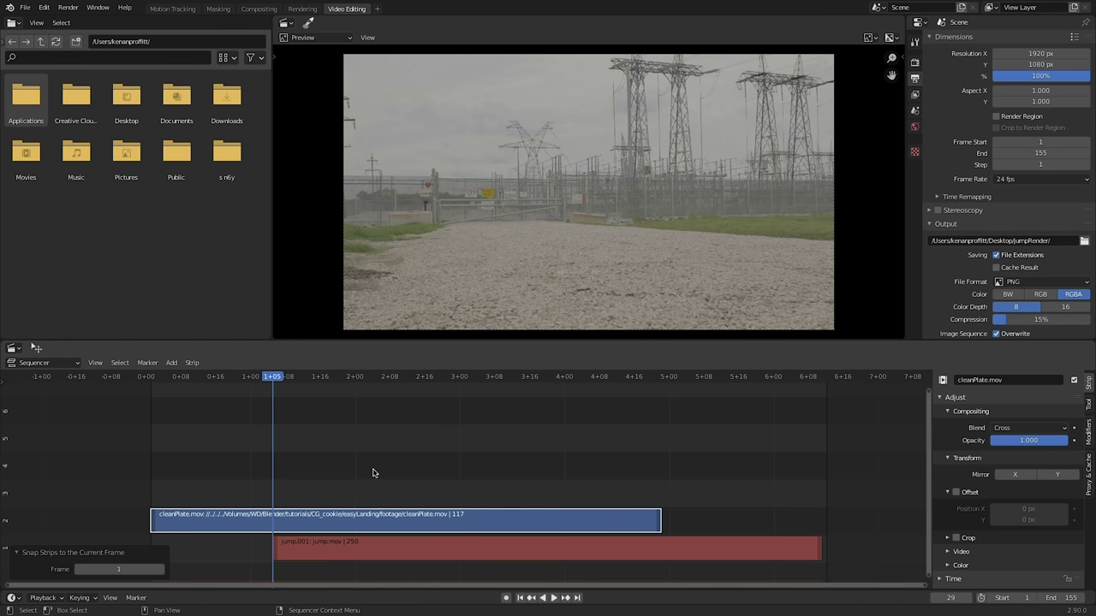
- Cut cleanPlate at frame 29, delete the later piece, and move the strip to channel 1
left_click(390, 451)
key("k")
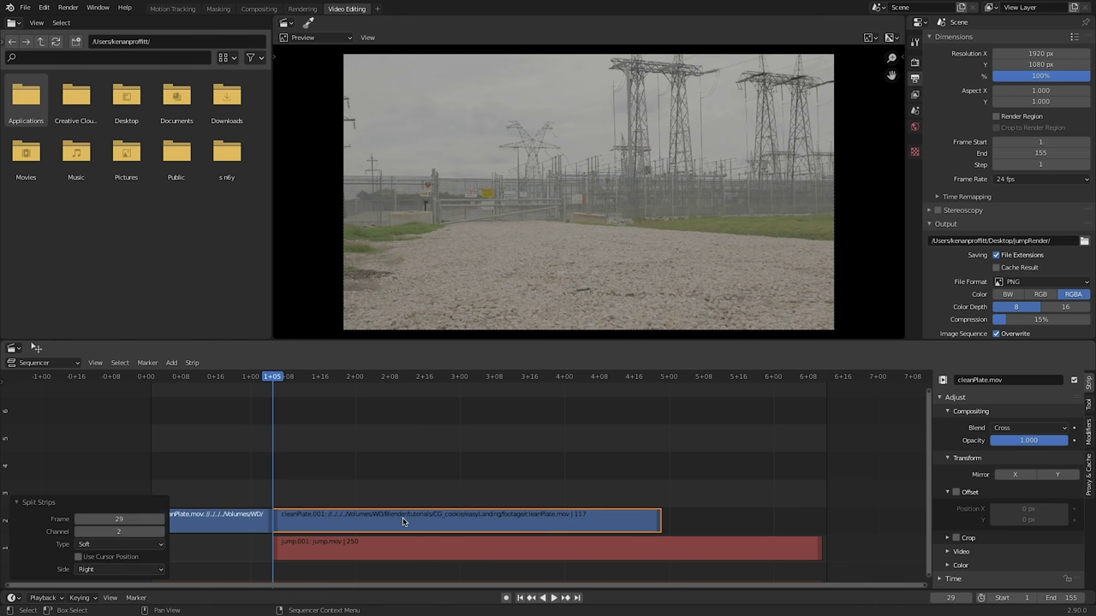
left_click(399, 518)
key("x")
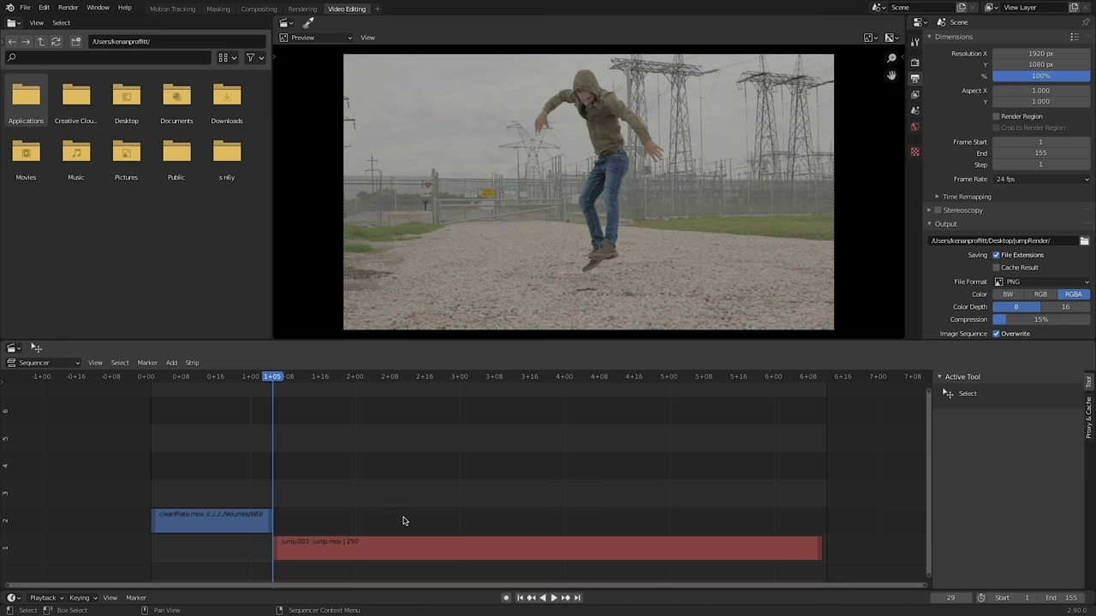
left_click(231, 514)
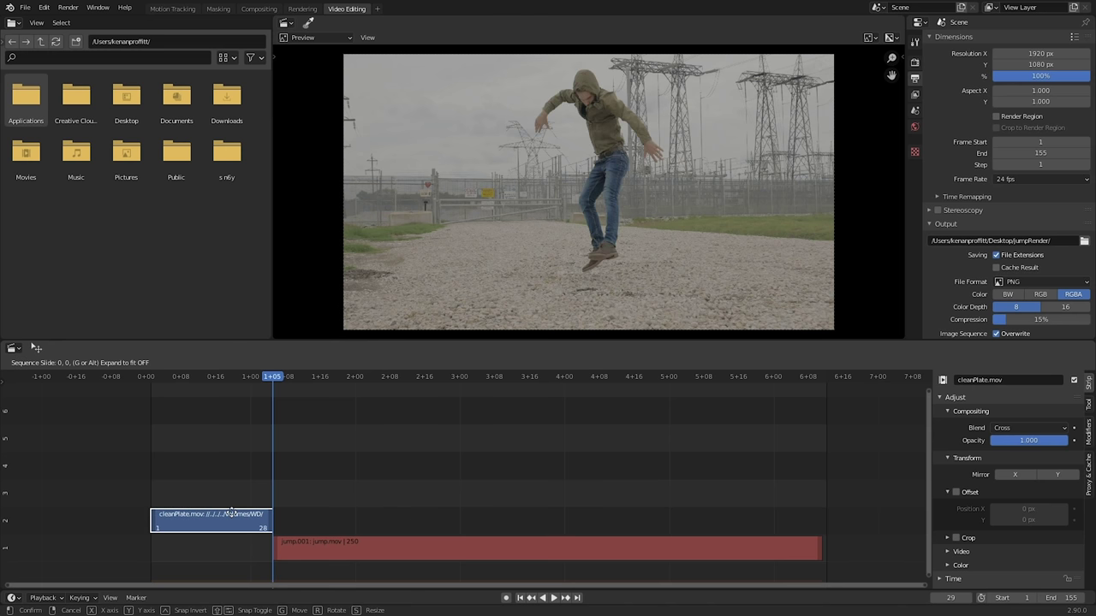
left_click(226, 537)
scroll(353, 490, "down", 2)
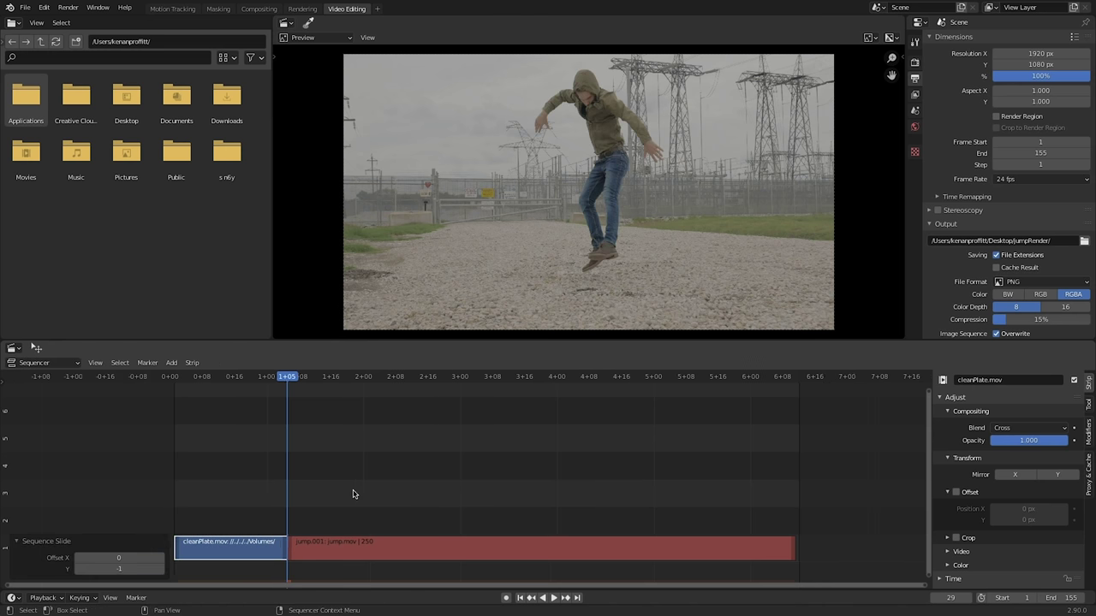
scroll(343, 462, "up", 6, "alt")
scroll(320, 466, "up", 1)
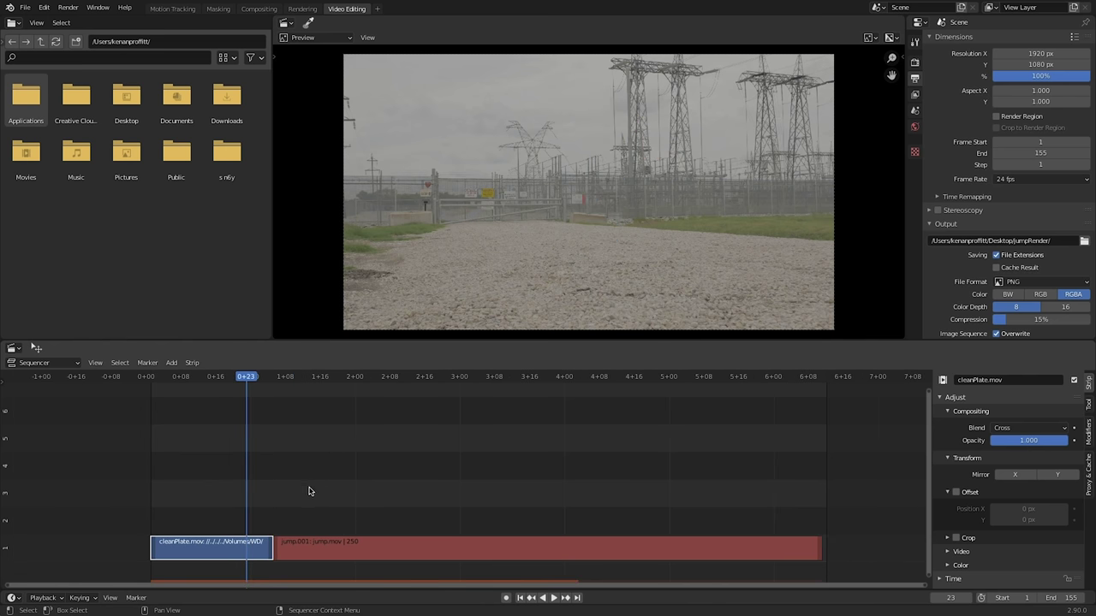
- Add jumpImage.png as an image strip and shift it a couple of frames later
key("shift+a")
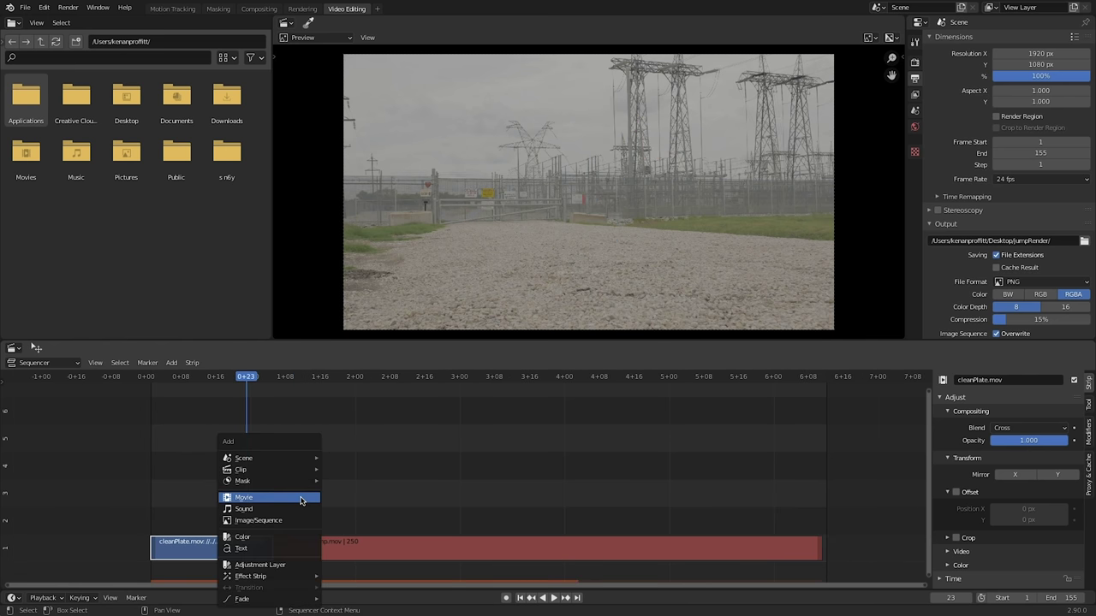
left_click(273, 509)
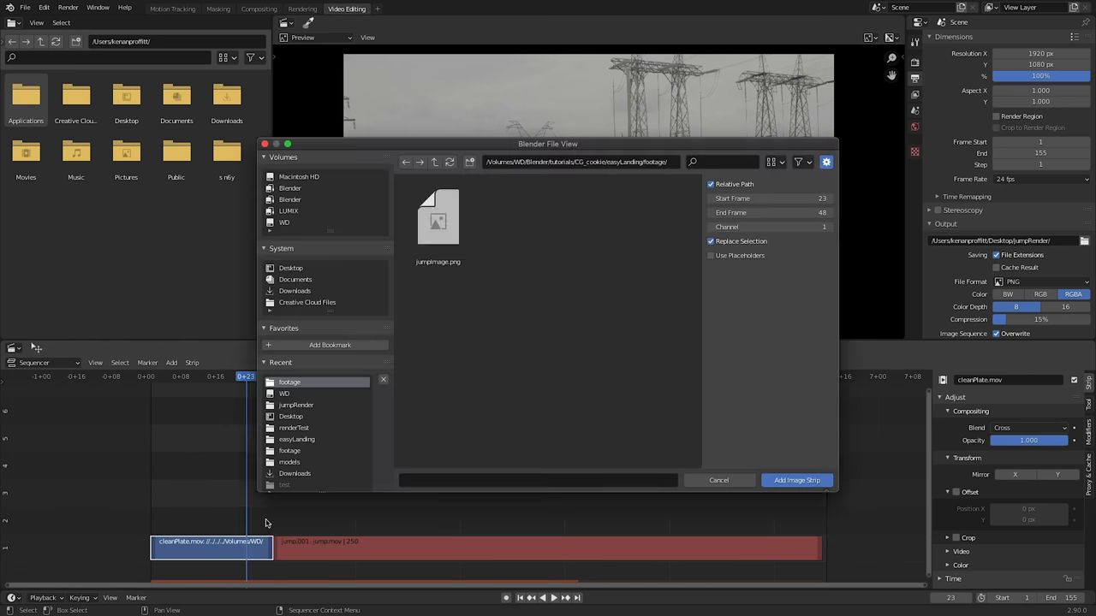
left_click(439, 262)
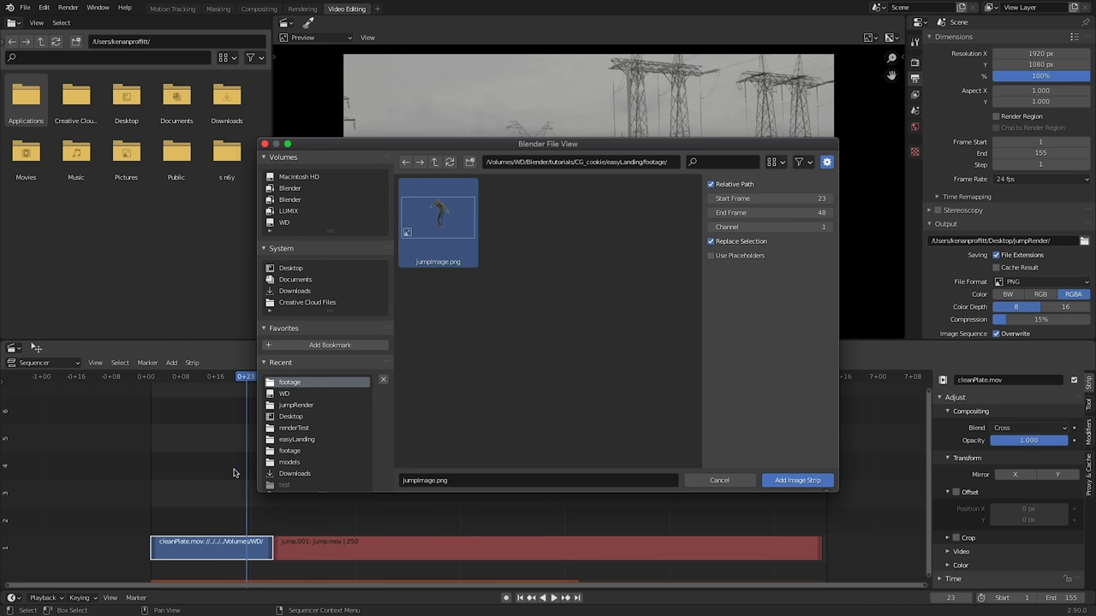
key("Return")
mouse_move(302, 500)
left_mouse_down()
mouse_move(224, 531)
mouse_move(289, 497)
left_mouse_up()
key("Right")
key("Right")
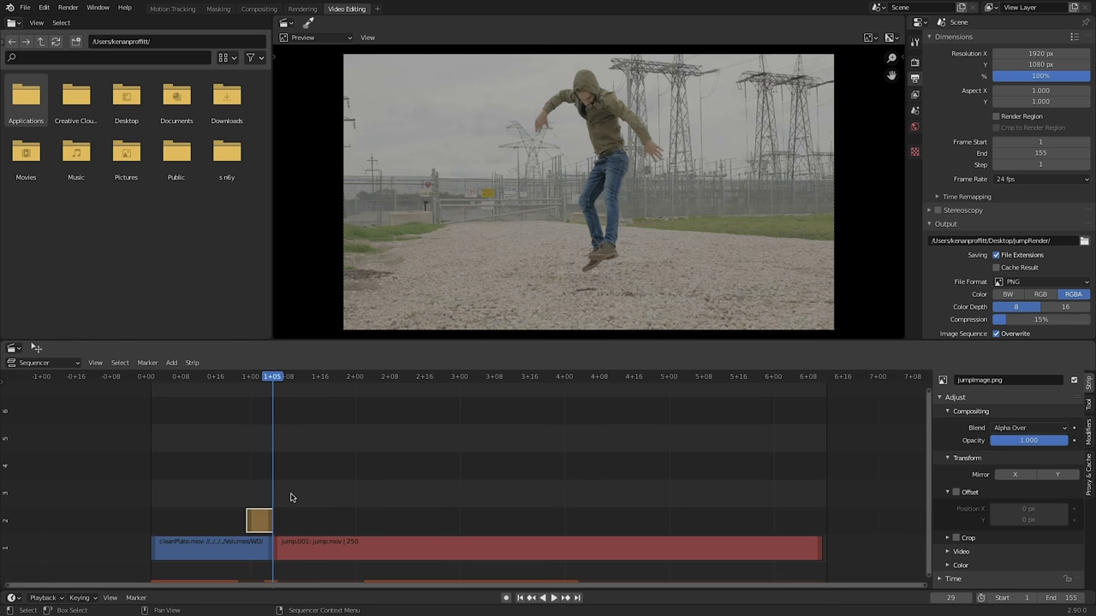
scroll(290, 497, "up", 6)
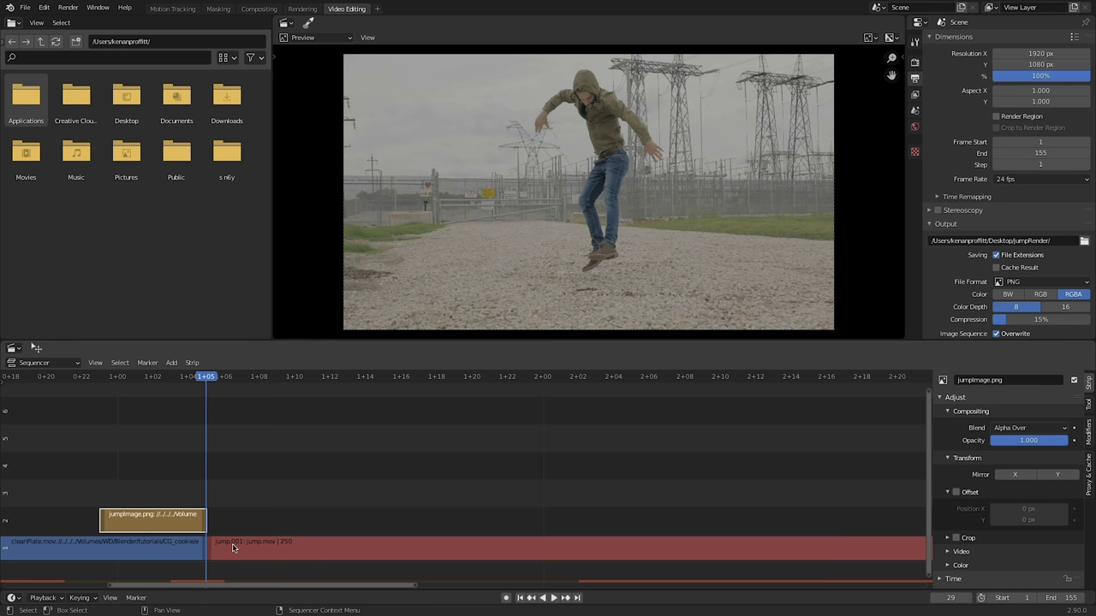
- Cut the jump clip at frame 30, delete the leading piece, and extend plate and image strips to it
key("Right")
left_click(233, 551)
key("k")
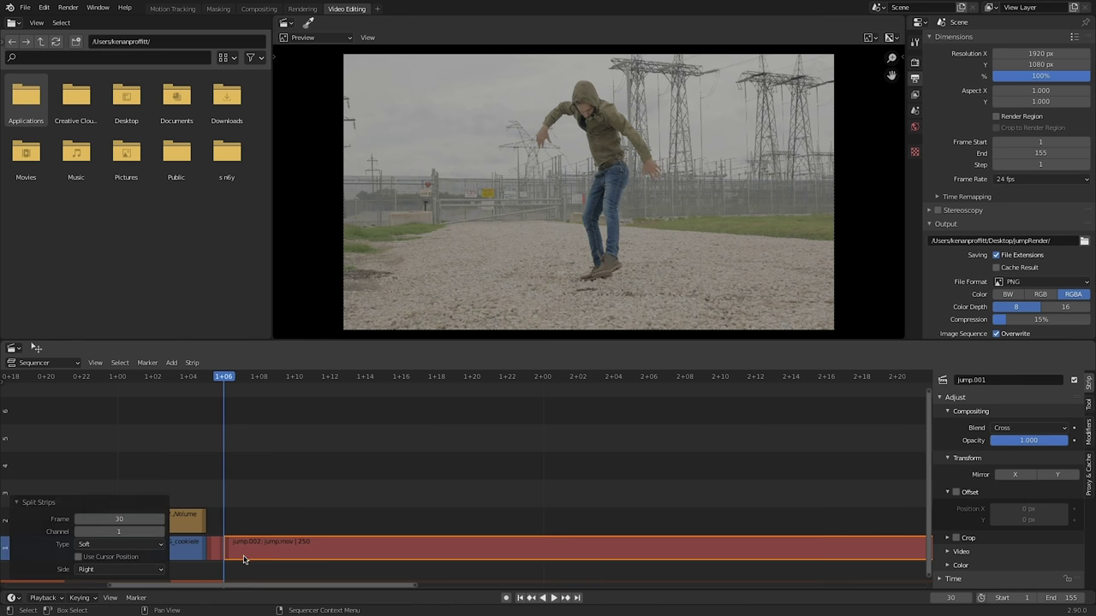
left_click(216, 551)
key("x")
left_click_drag(214, 552, 225, 520)
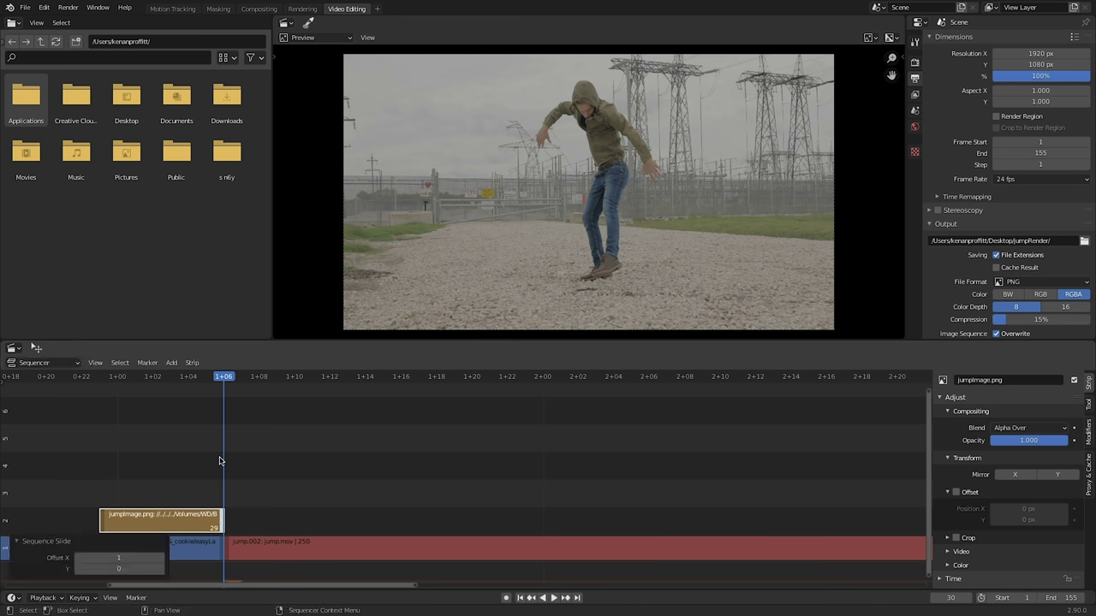
- Step back and forth around frames 27–30 to check the transition into the jump clip
key("Left")
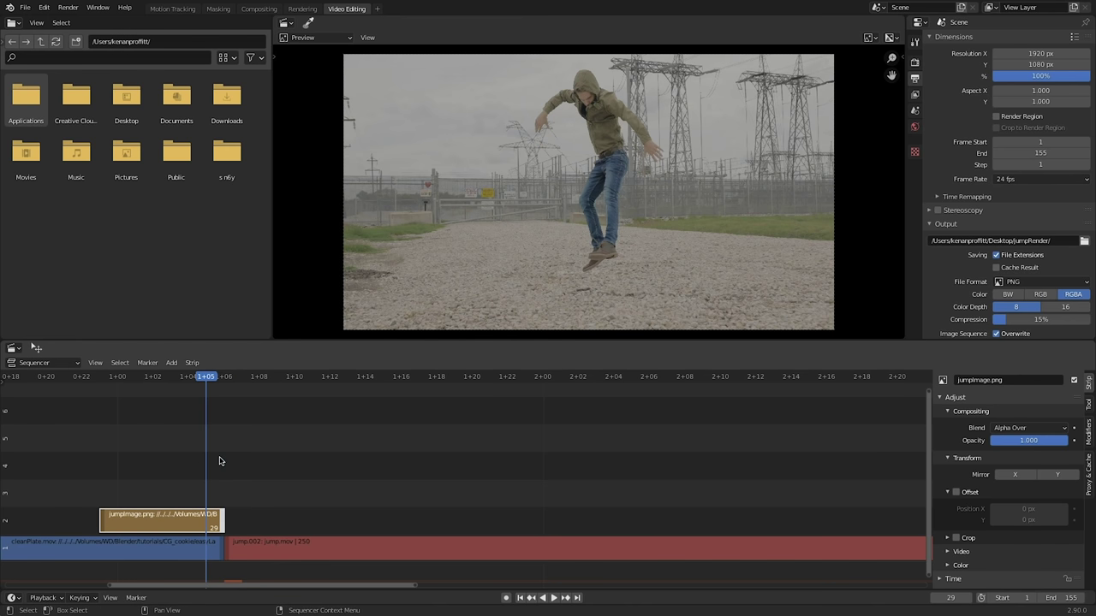
key("Left")
key("Right")
key("Right")
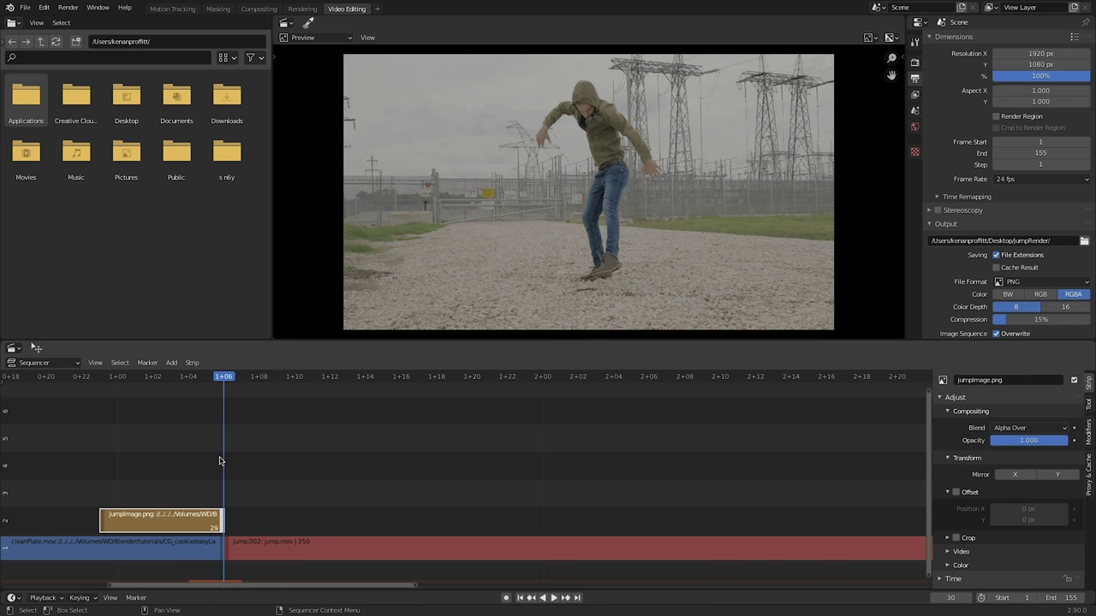
key("Left")
key("Right")
key("Left")
key("Left")
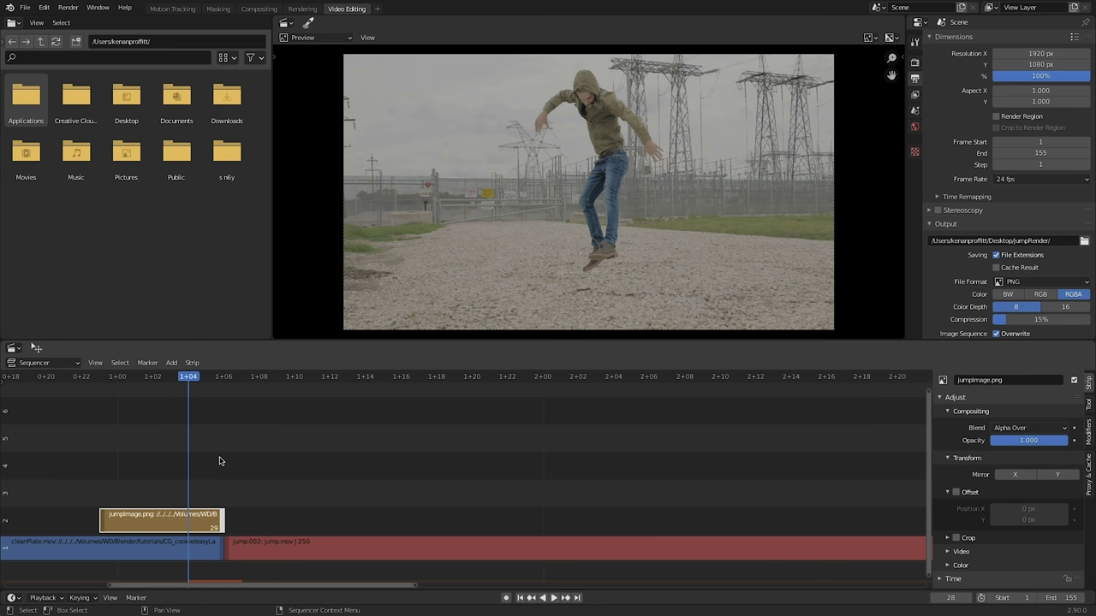
key("Left")
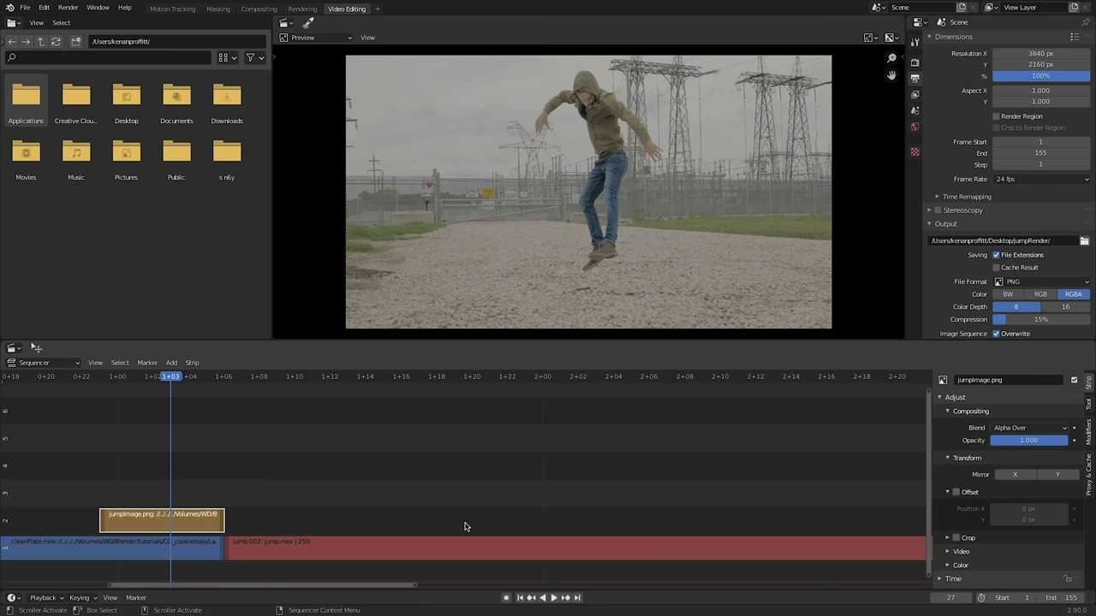
left_click(1014, 476)
left_click(1015, 475)
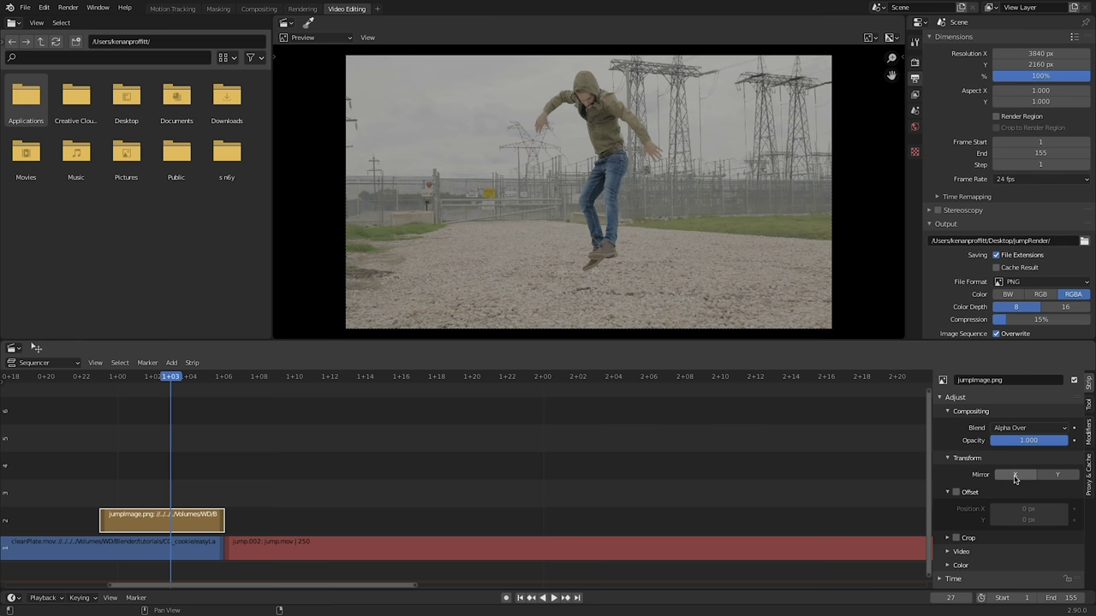
left_click(1014, 475)
left_click(1014, 476)
left_click(1014, 476)
left_click(1014, 476)
left_click(1014, 476)
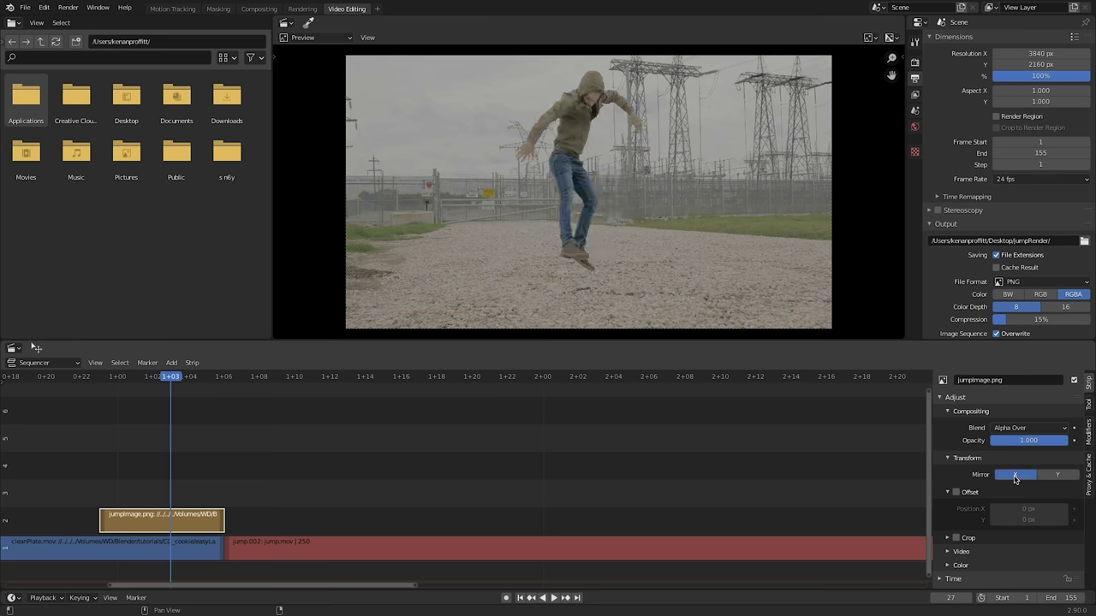
left_click(1015, 476)
left_click(1014, 476)
left_click(1014, 476)
left_click(1014, 476)
left_click(1014, 476)
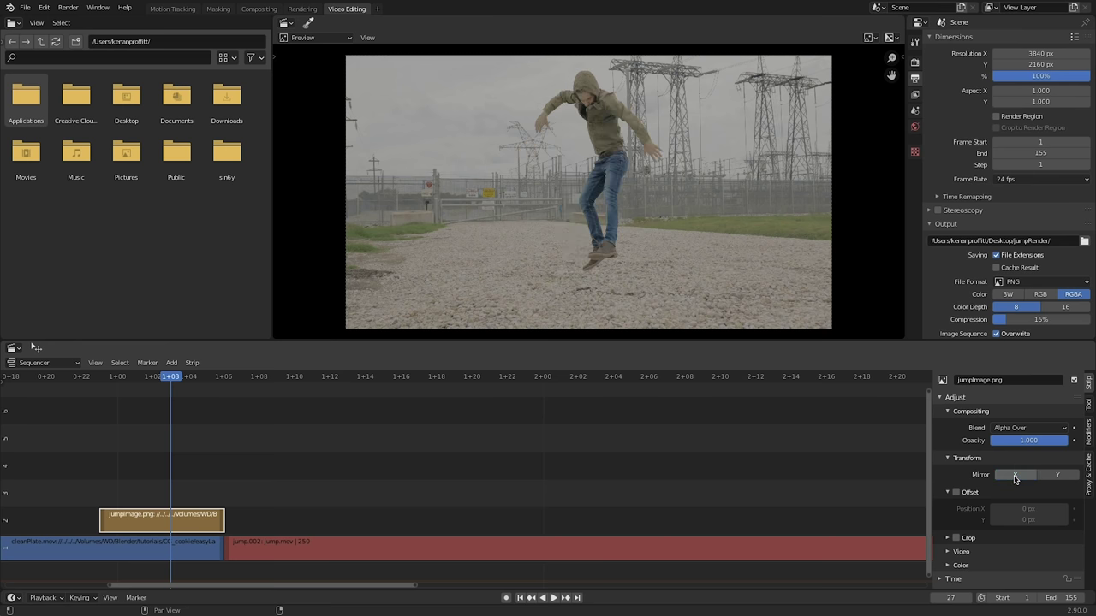
left_click(1014, 476)
left_click(1014, 476)
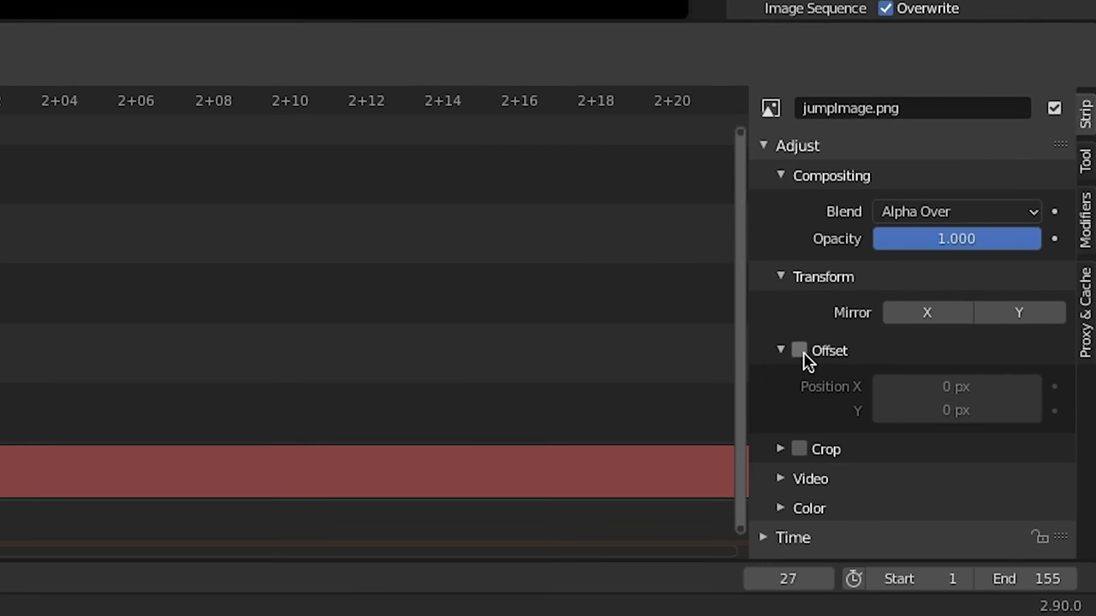
left_click(957, 494)
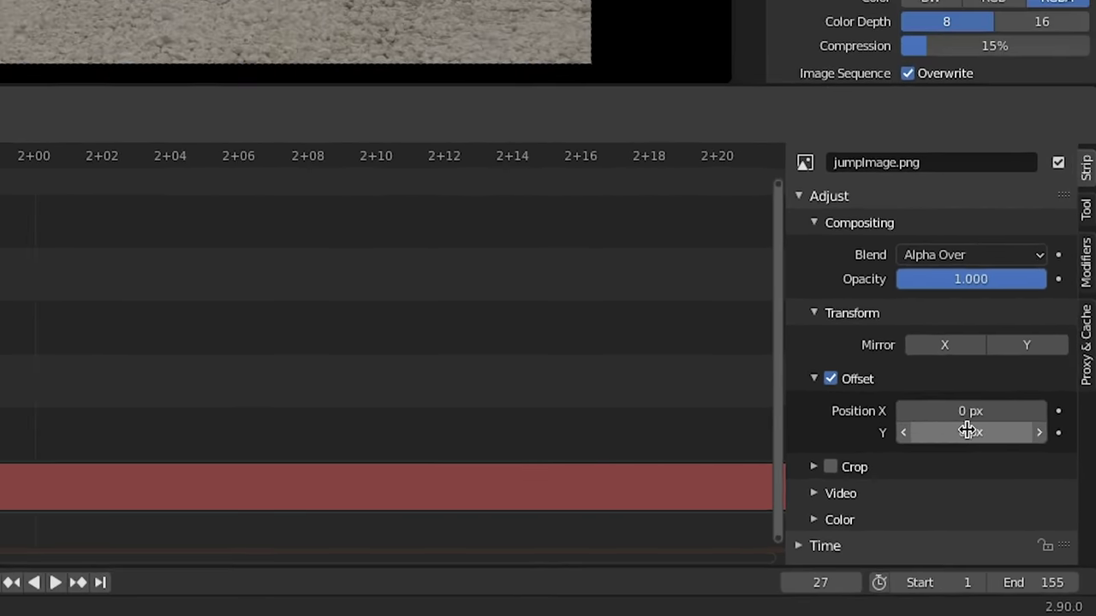
- Reset the jump image's offsets to 0, push it up out of frame, and keyframe its vertical offset
left_click_drag(966, 431, 975, 430)
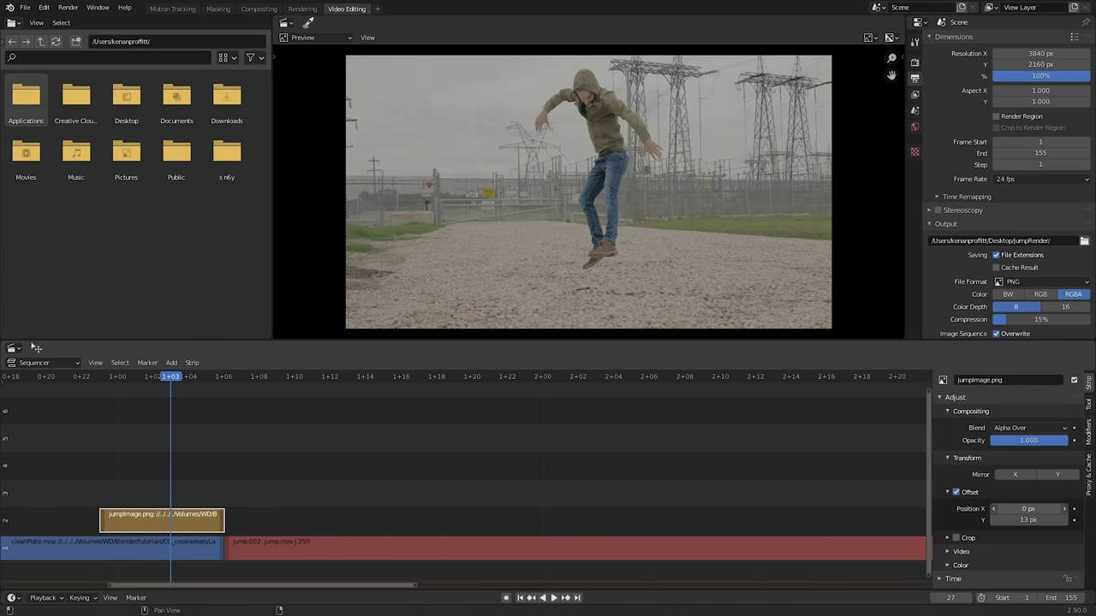
mouse_move(1027, 508)
left_mouse_down()
mouse_move(1039, 509)
mouse_move(1010, 508)
mouse_move(1031, 509)
left_mouse_up()
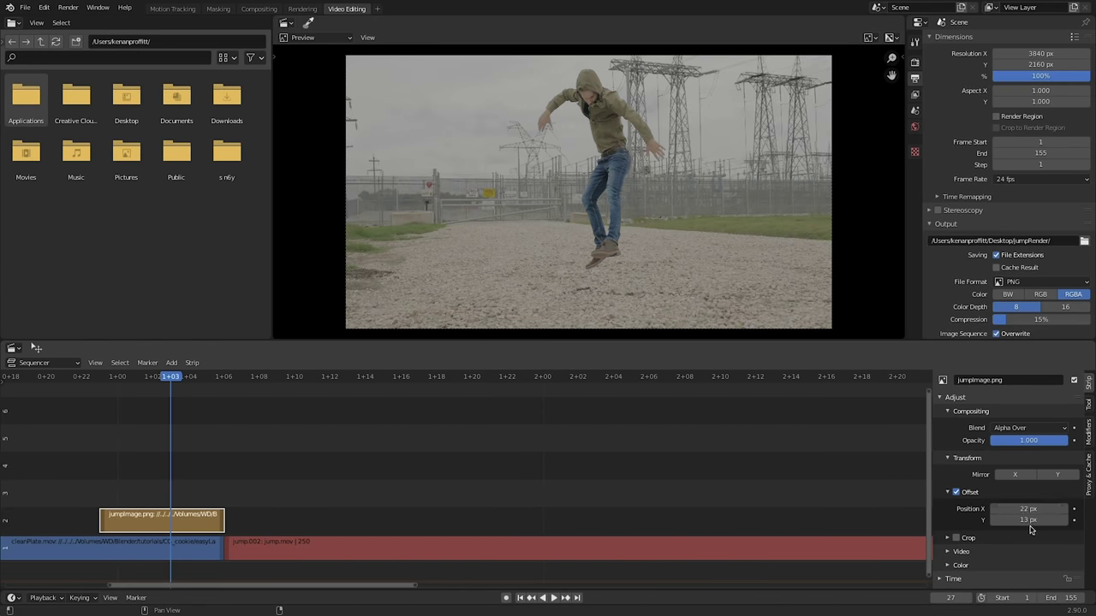
key("BackSpace")
key("BackSpace")
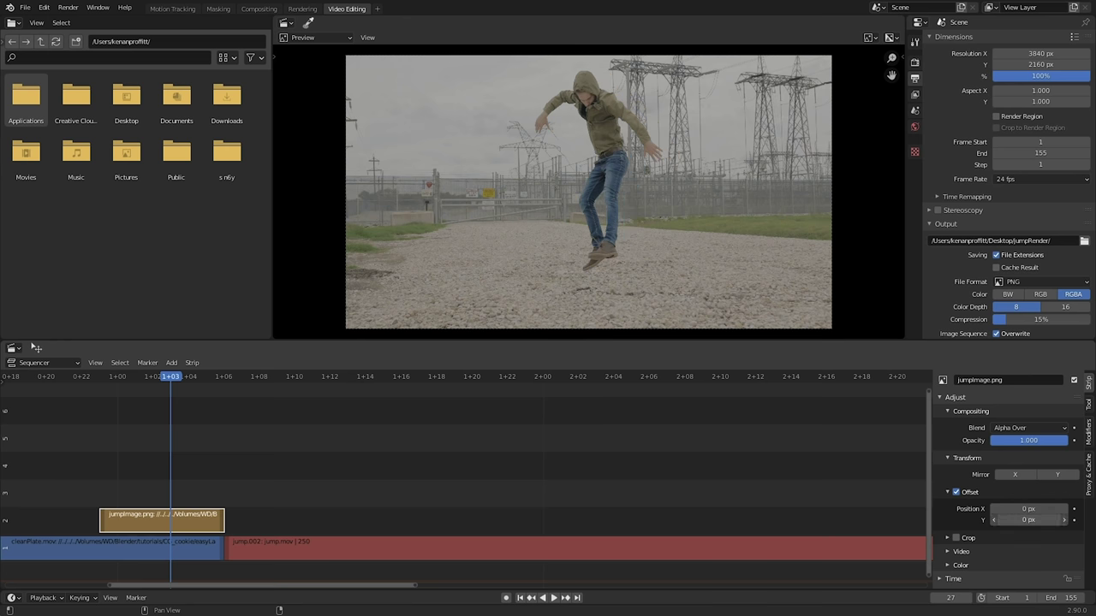
mouse_move(1027, 520)
left_mouse_down()
mouse_move(1091, 519)
mouse_move(1010, 523)
left_mouse_up()
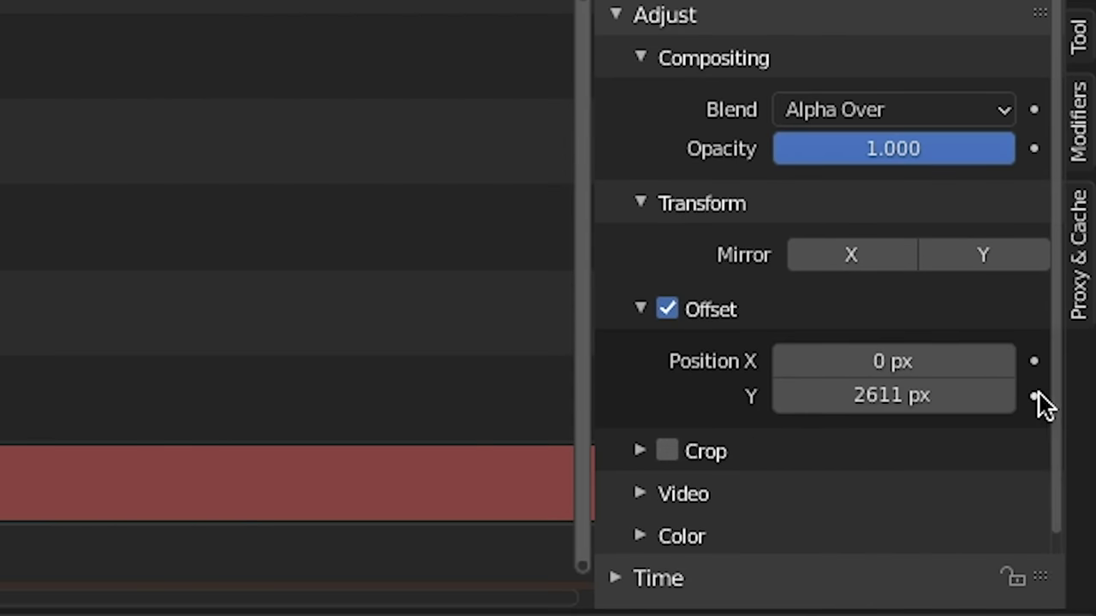
left_click(1074, 521)
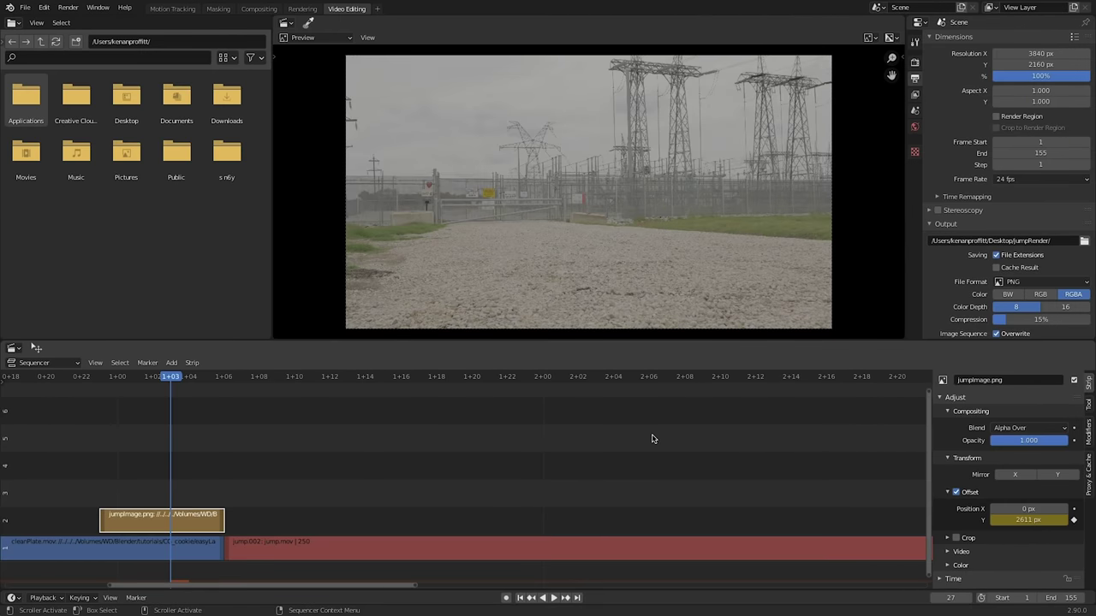
- At frame 29, keyframe the vertical offset at 0 px, then raise it to 127 px
key("Right")
key("Right")
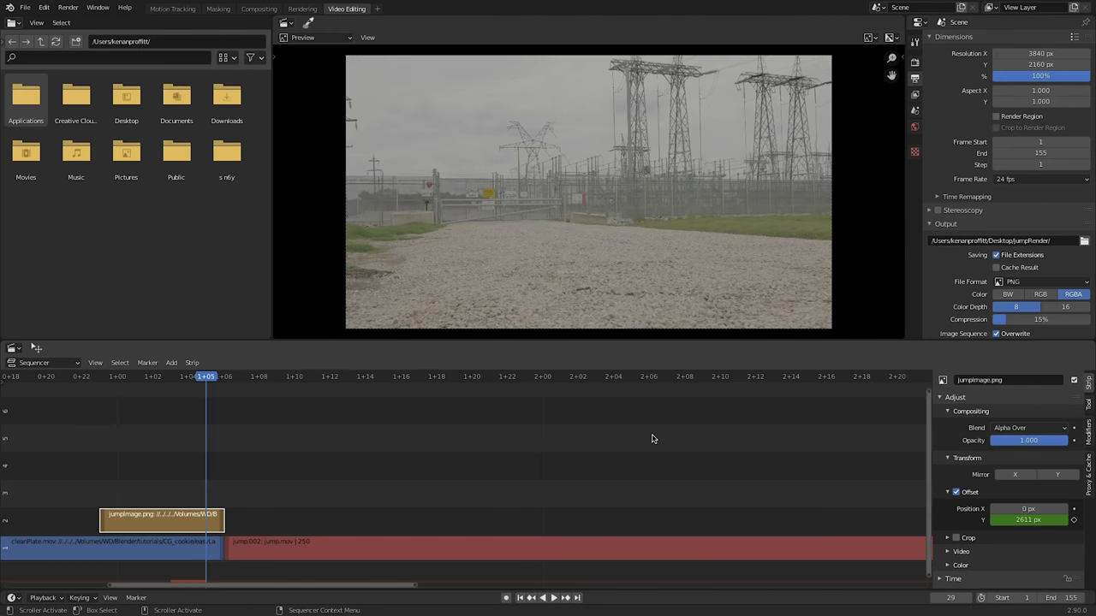
key("Right")
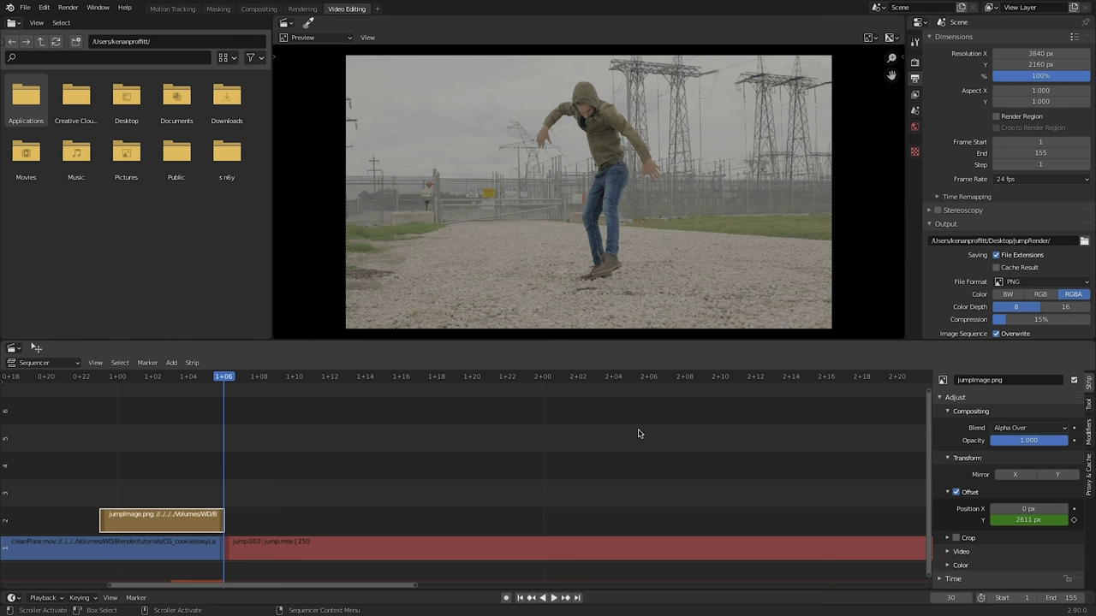
key("Left")
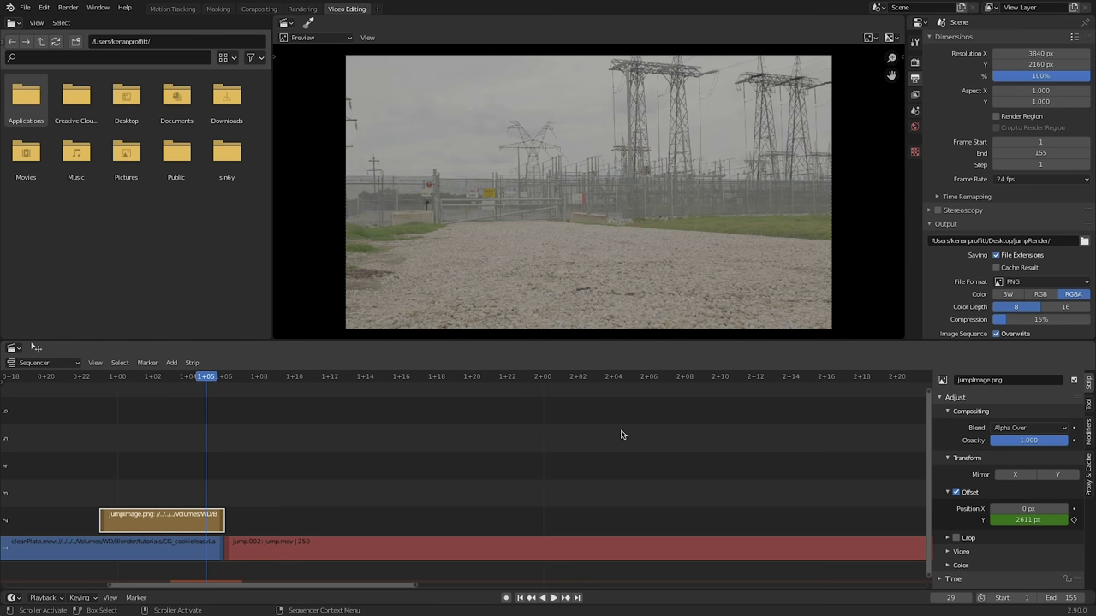
left_click(1025, 519)
type("0")
key("Return")
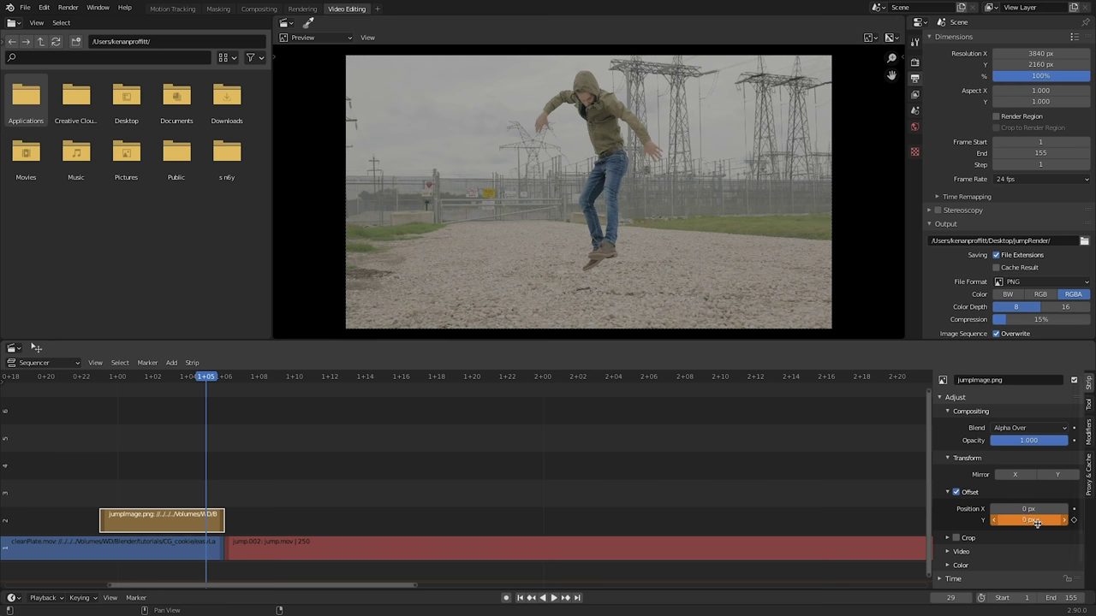
left_click_drag(1035, 522, 1060, 520)
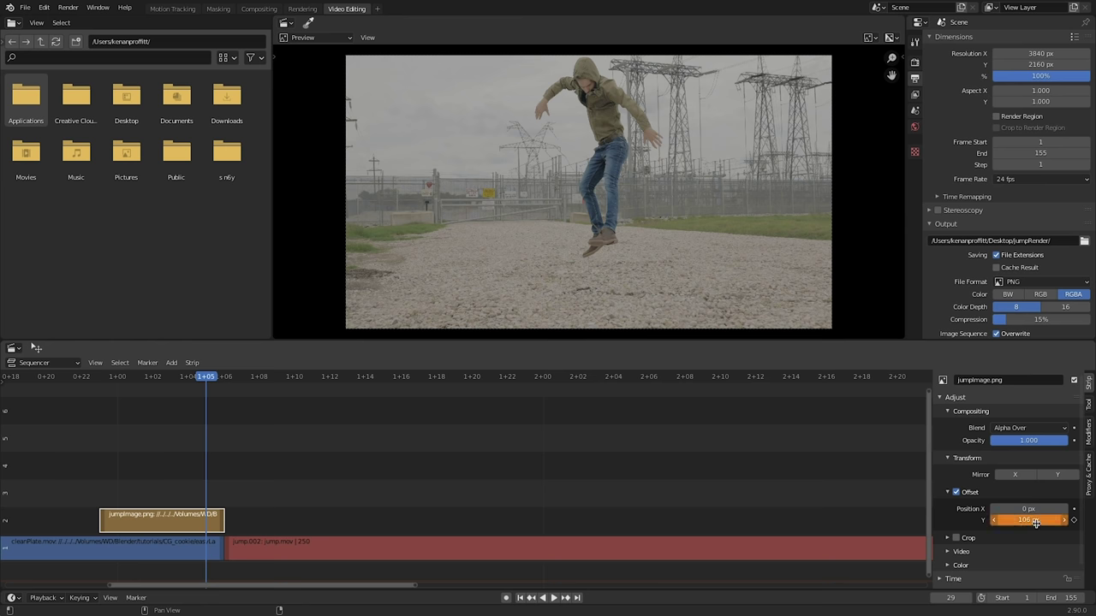
- Keyframe the lowered vertical offset and replace the file browser with a Graph Editor showing its curve
left_click(1073, 520)
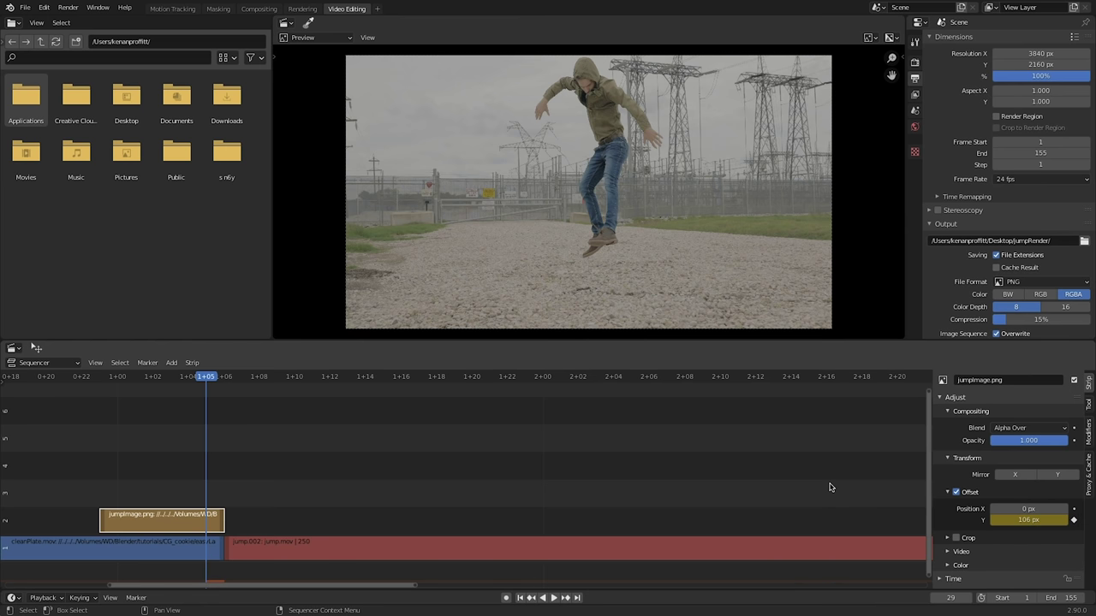
key("Left")
left_click(13, 23)
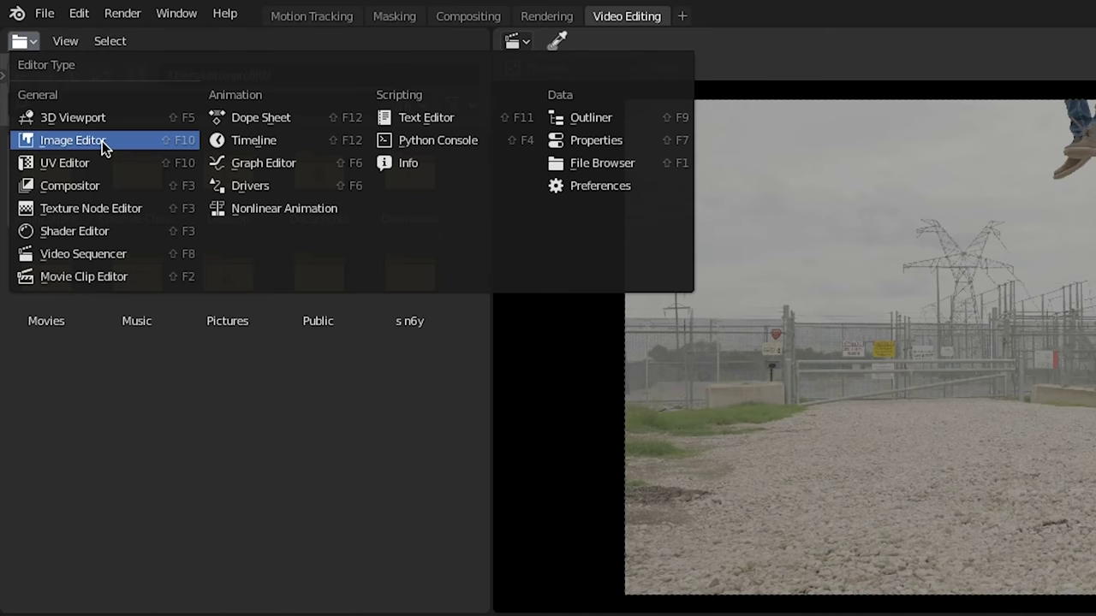
left_click(145, 89)
left_click_drag(499, 265, 743, 274)
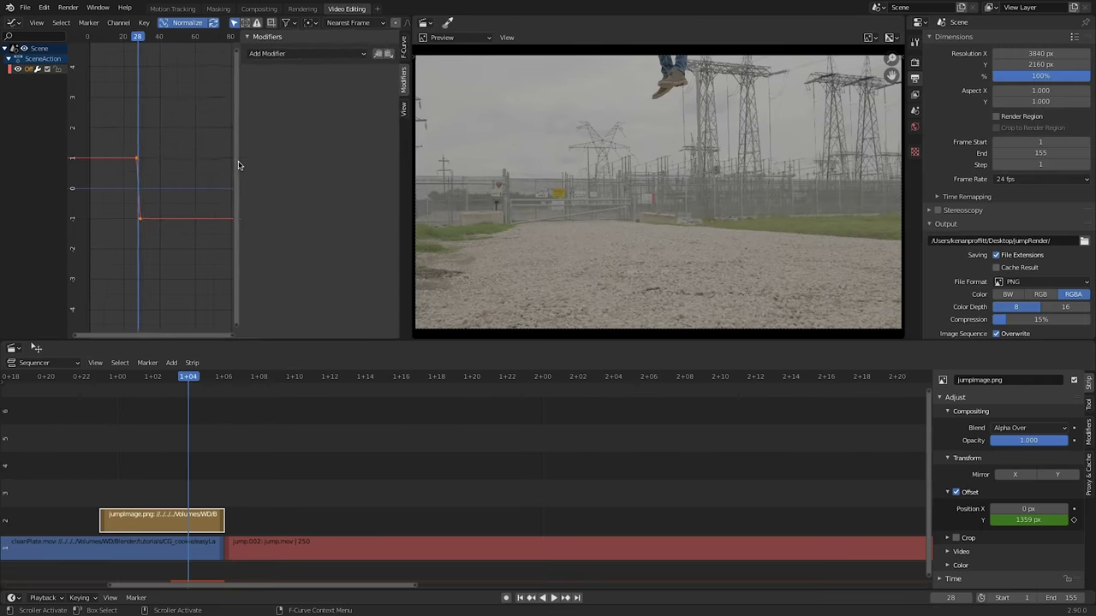
key("n")
key("Home")
scroll(235, 172, "up", 1)
scroll(218, 142, "up", 1)
- Set all the offset keyframes to Linear interpolation
left_click_drag(238, 107, 139, 276)
left_click(144, 22)
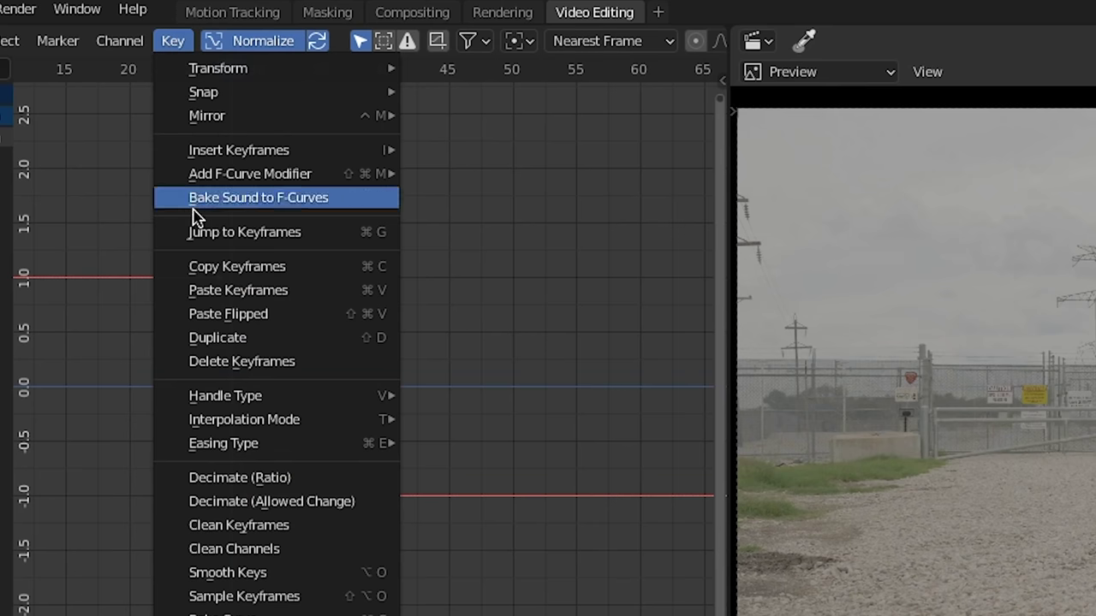
mouse_move(281, 420)
left_click(475, 472)
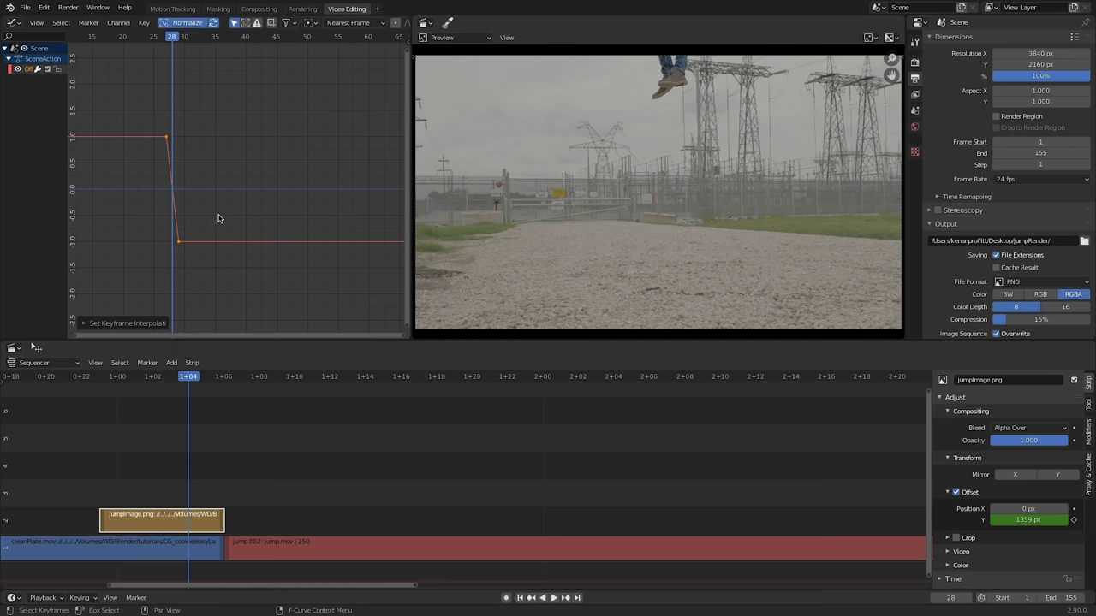
- Move the upper offset keyframe to about frame 25
left_click_drag(209, 131, 126, 164)
key("g")
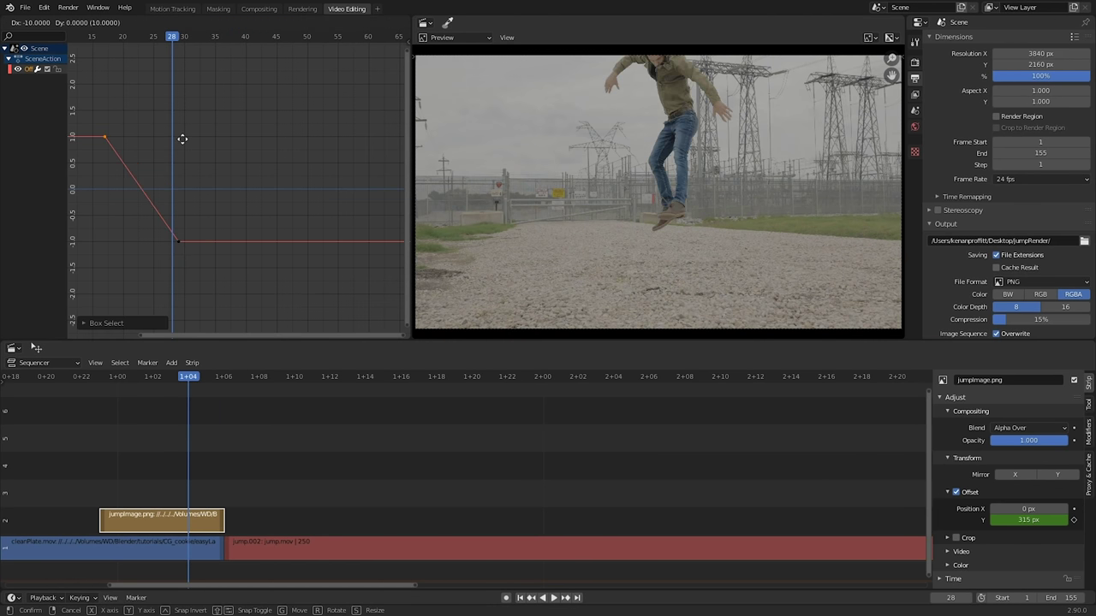
left_click(179, 137)
key("Left")
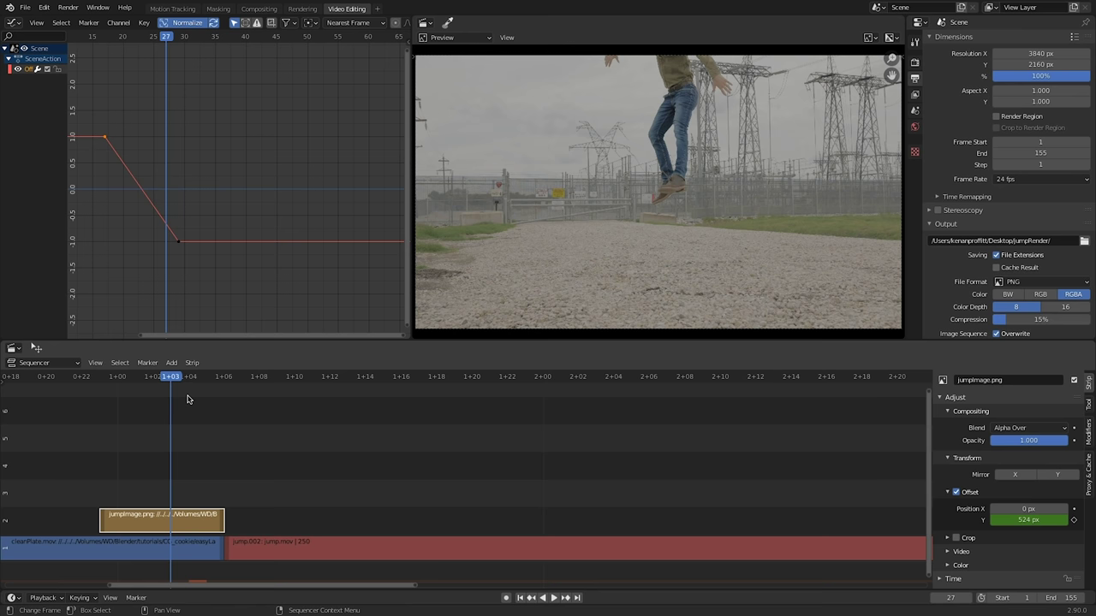
key("Left")
key("Left")
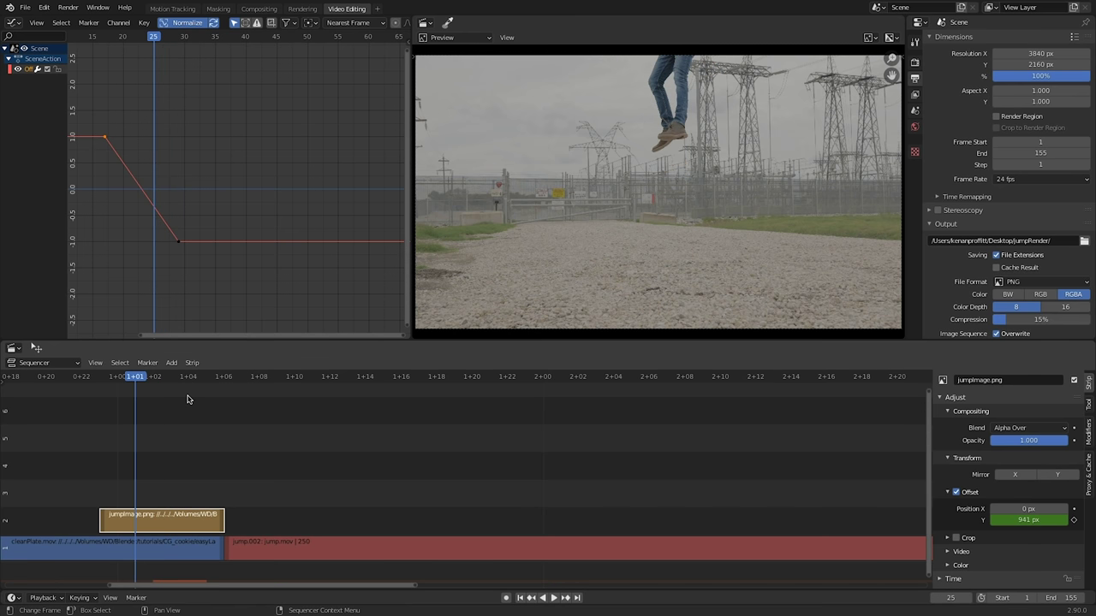
key("g")
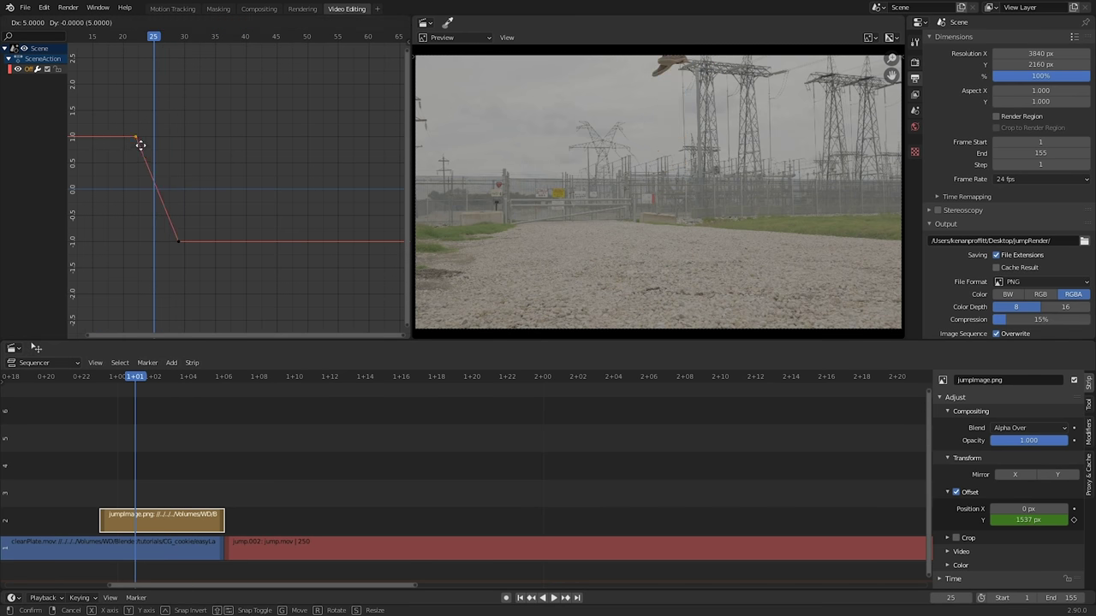
left_click(140, 146)
- Play the animation to check the landing, ending on frame 35
key("space")
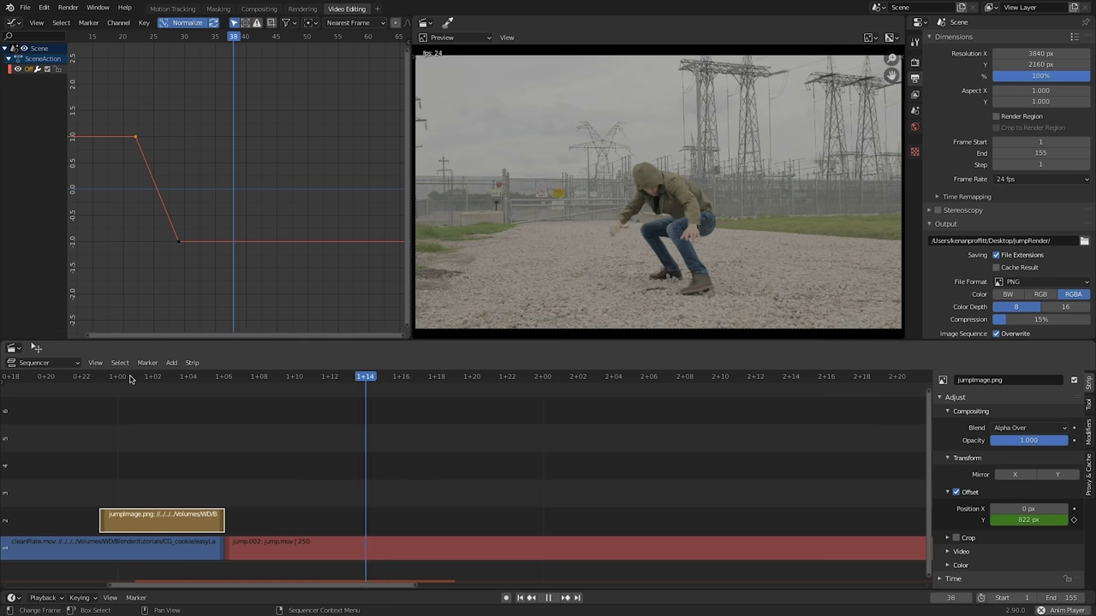
key("Escape")
key("space")
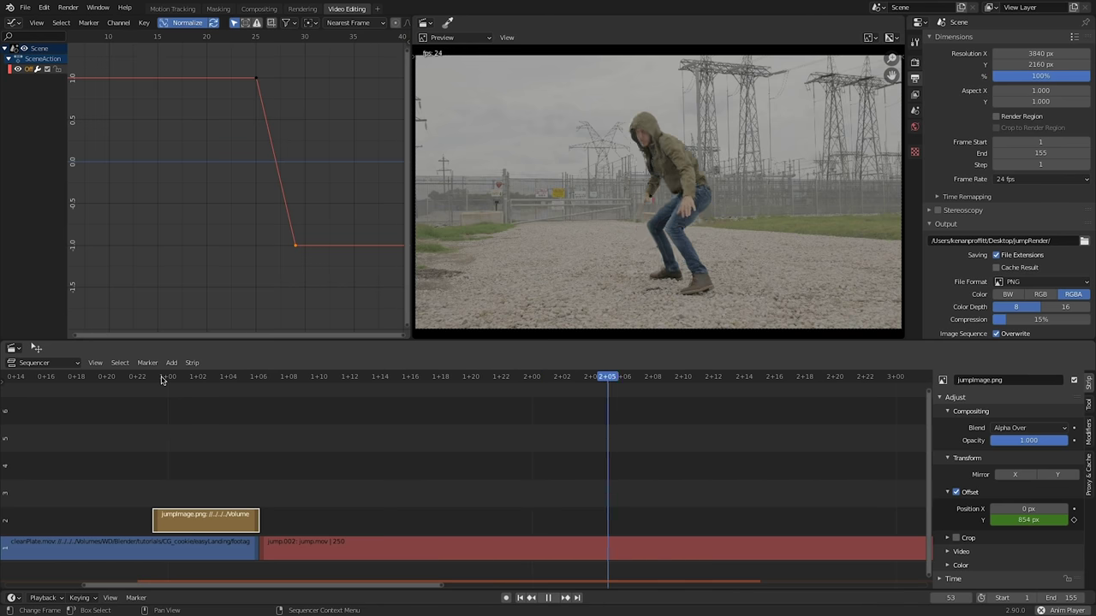
left_click(328, 401)
- At frame 34, add a Transform effect over jump.002 and keyframe its Position X and Y
left_click_drag(328, 402, 325, 399)
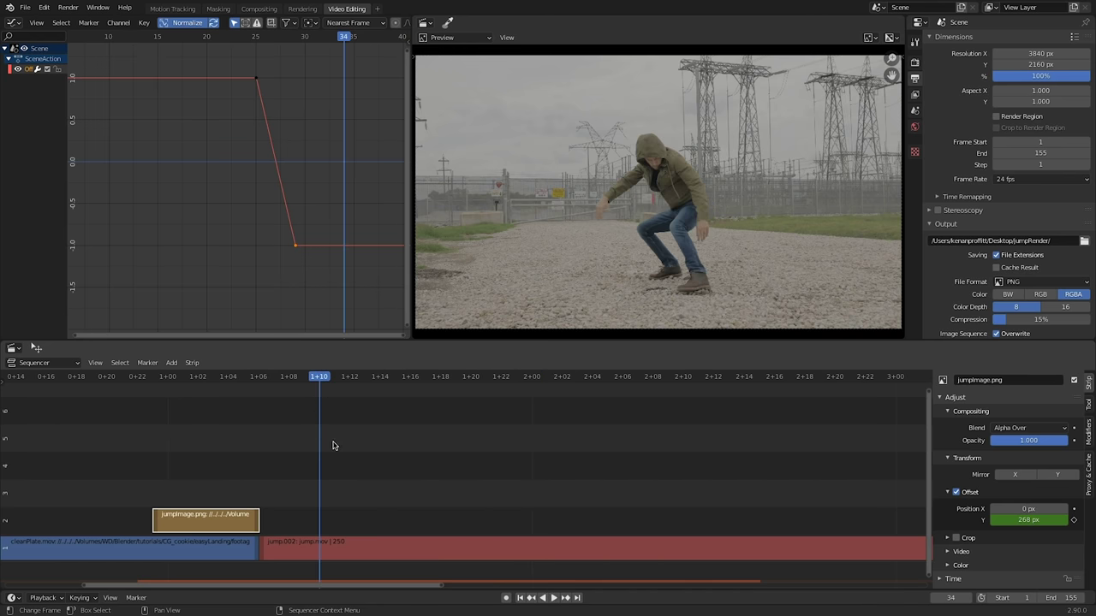
left_click(346, 558)
key("shift+a")
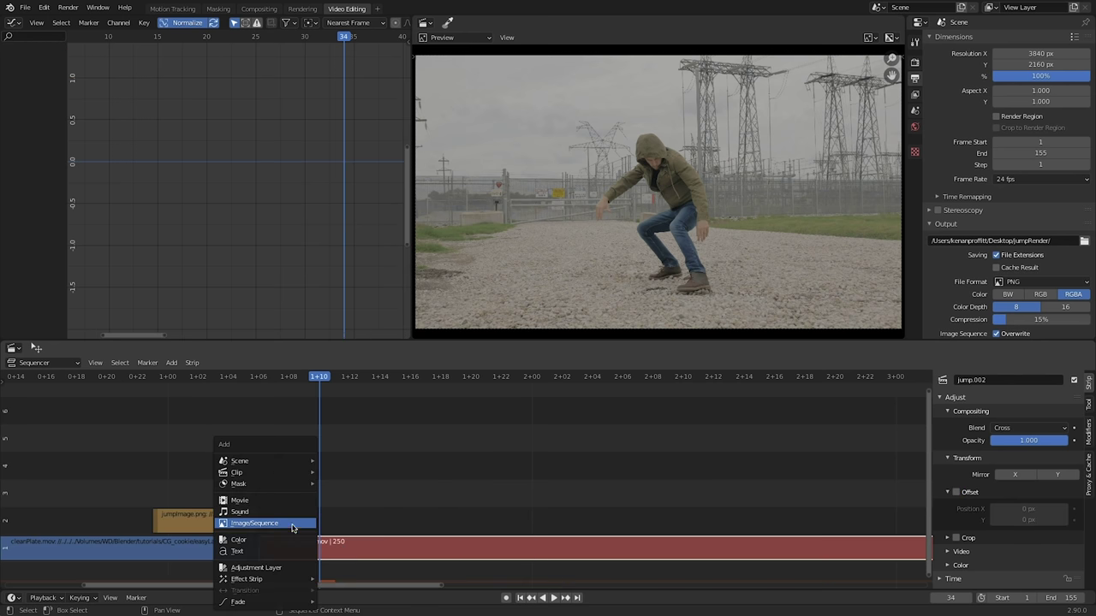
mouse_move(282, 579)
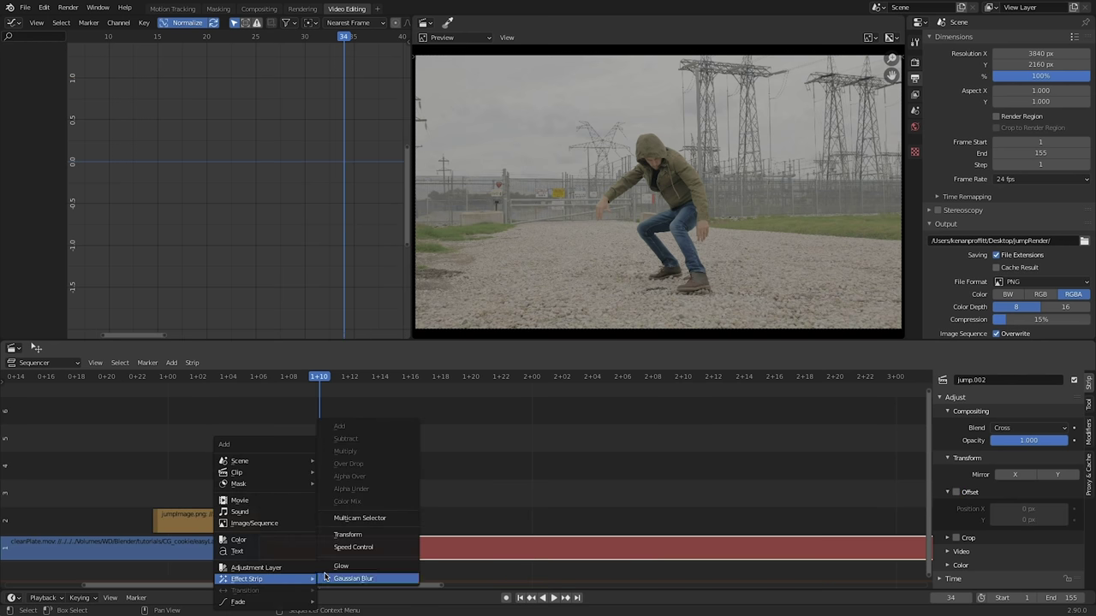
left_click(379, 535)
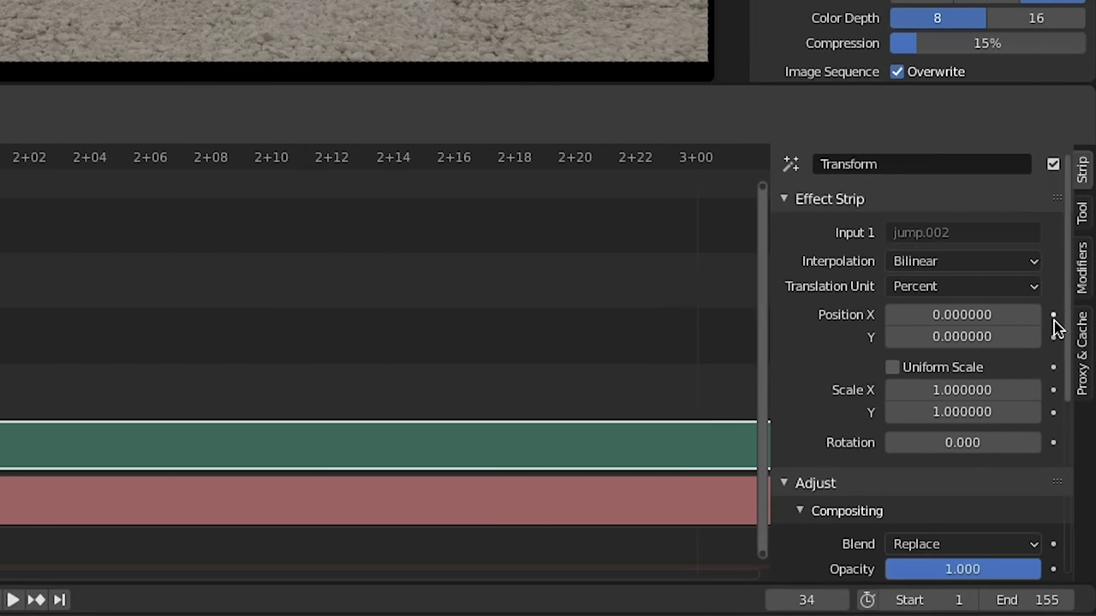
left_click(1053, 315)
left_click(1053, 336)
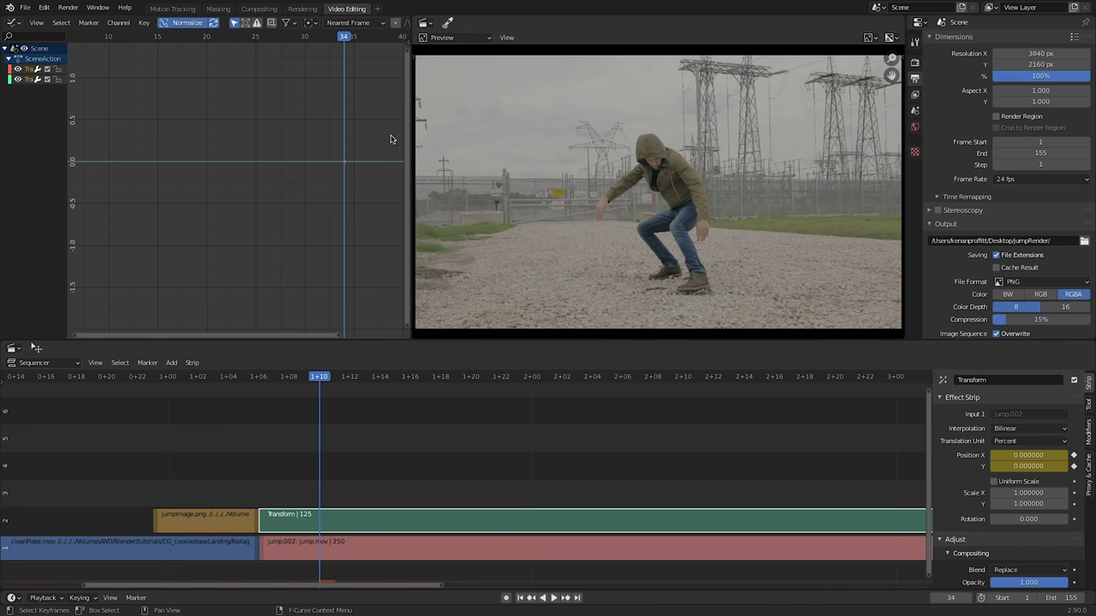
- Add a Noise modifier to the Transform's Y position curve
key("n")
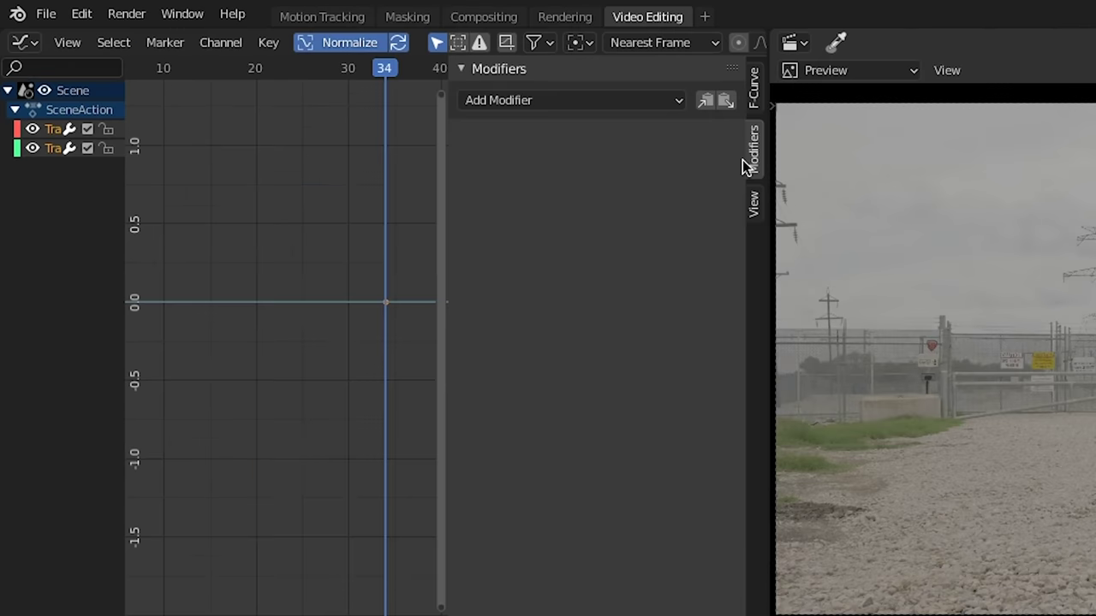
left_click(595, 101)
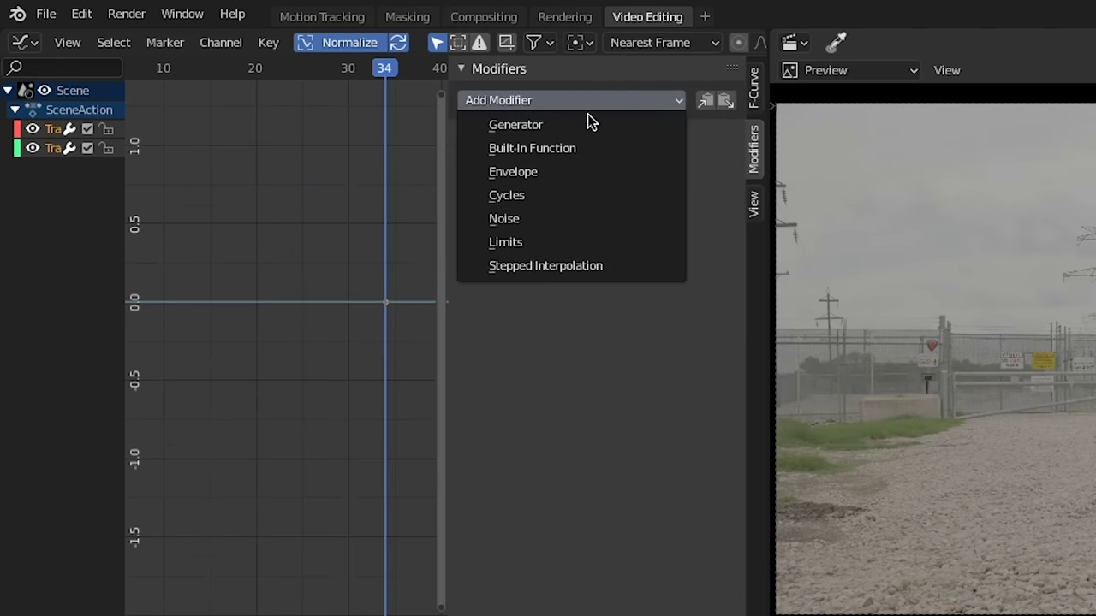
left_click(557, 219)
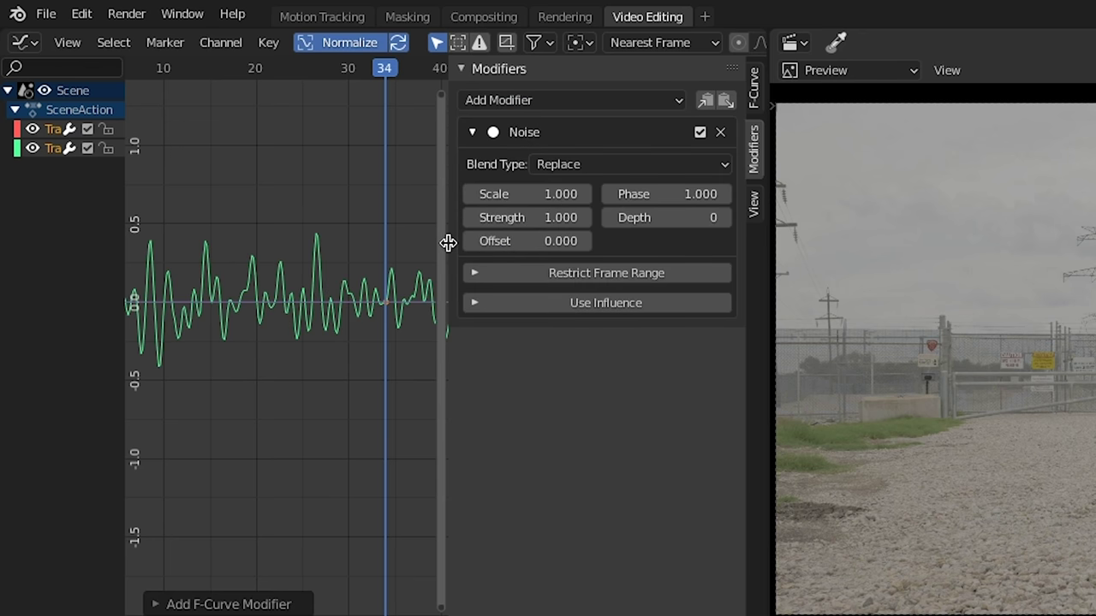
mouse_move(448, 243)
left_mouse_down()
mouse_move(502, 244)
mouse_move(447, 243)
left_mouse_up()
scroll(513, 217, "up", 1, "ctrl")
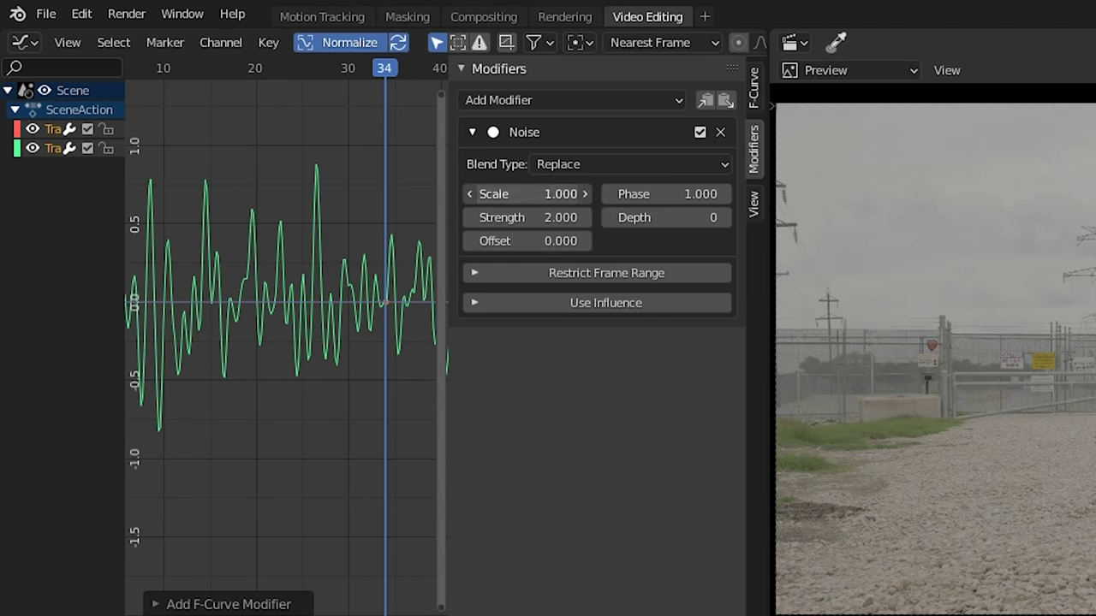
- Set the Noise modifier's Scale to 0.4 and Strength to 2
left_click(519, 195)
type("1.0")
key("Return")
key("ctrl+z")
key("ctrl+z")
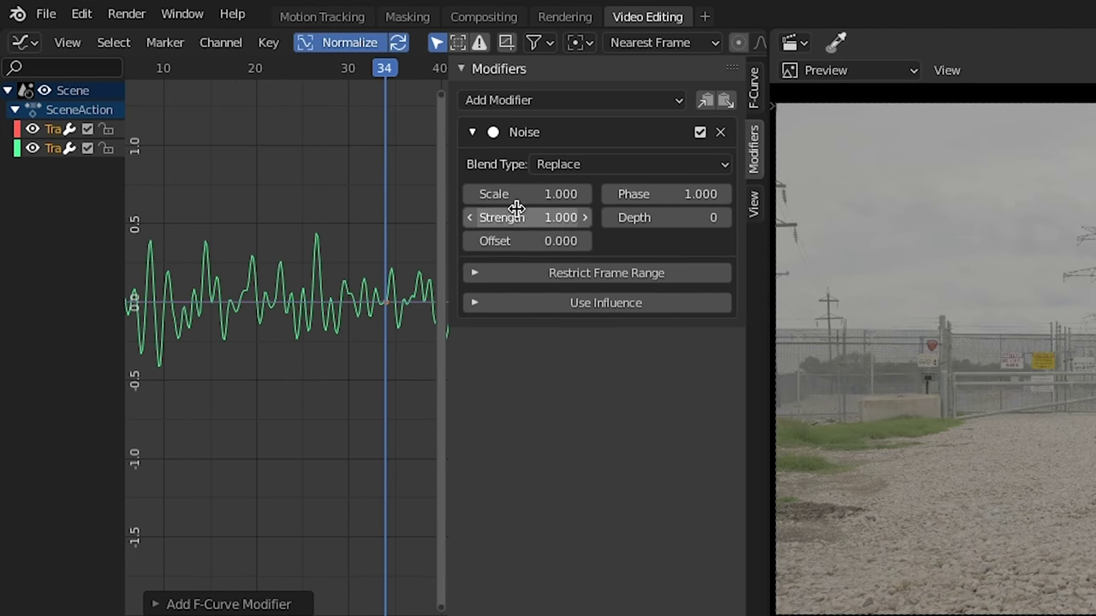
left_click(515, 217)
type(".4")
key("Return")
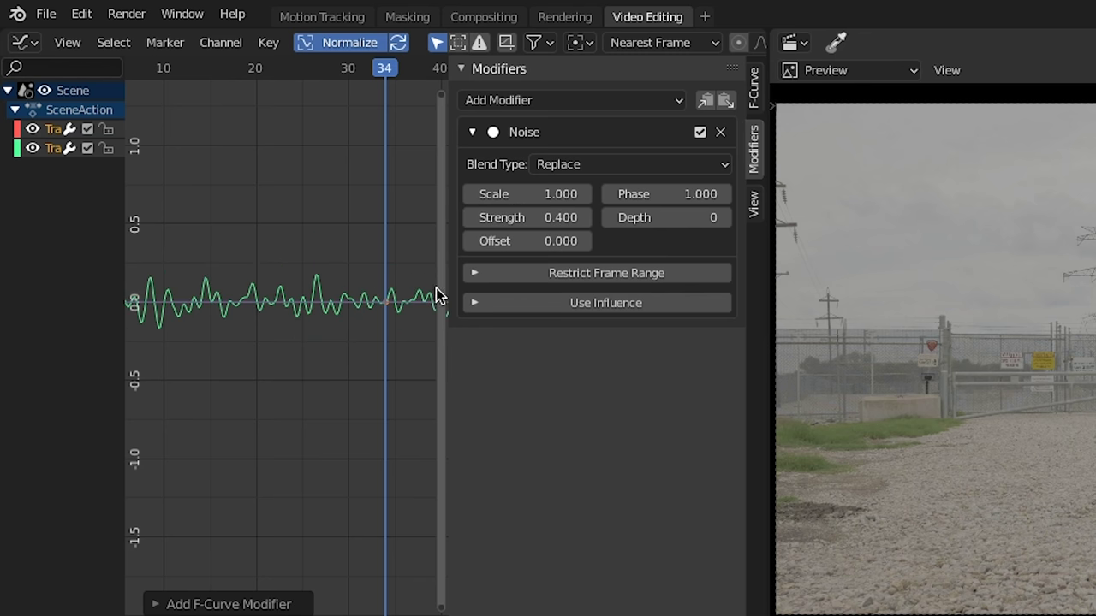
left_click(521, 218)
type("2")
key("Return")
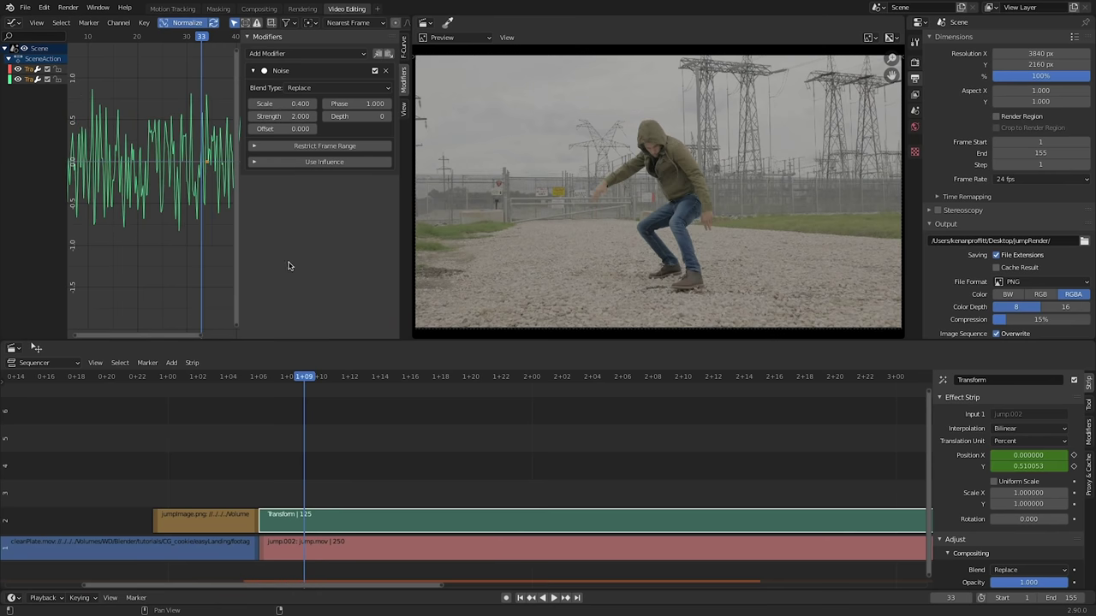
- Play from frame 30 to preview the camera shake
left_click(257, 376)
key("space")
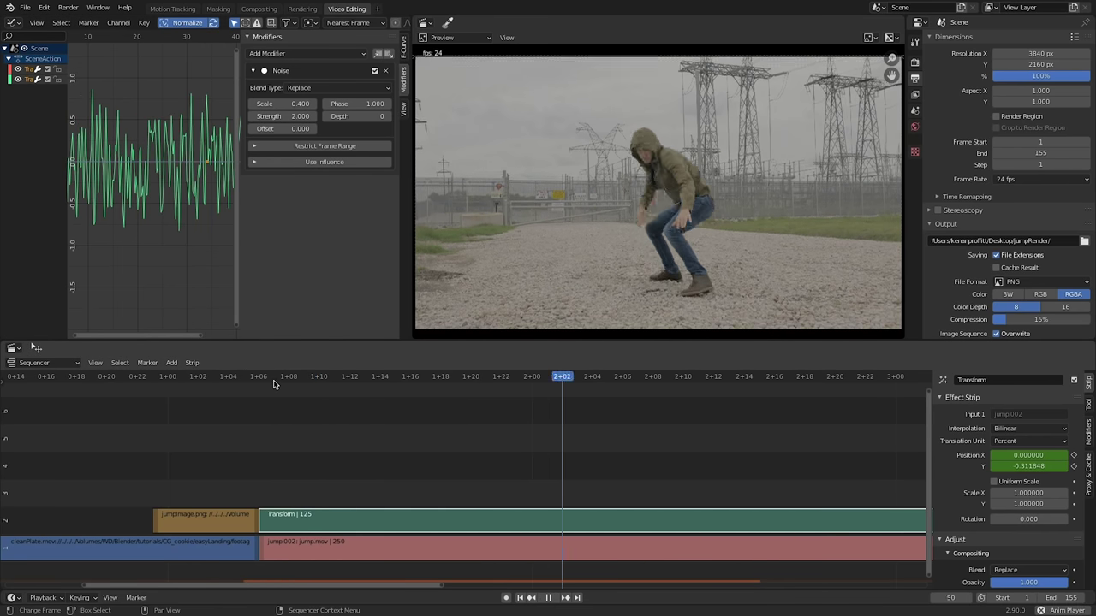
left_click_drag(275, 378, 319, 400)
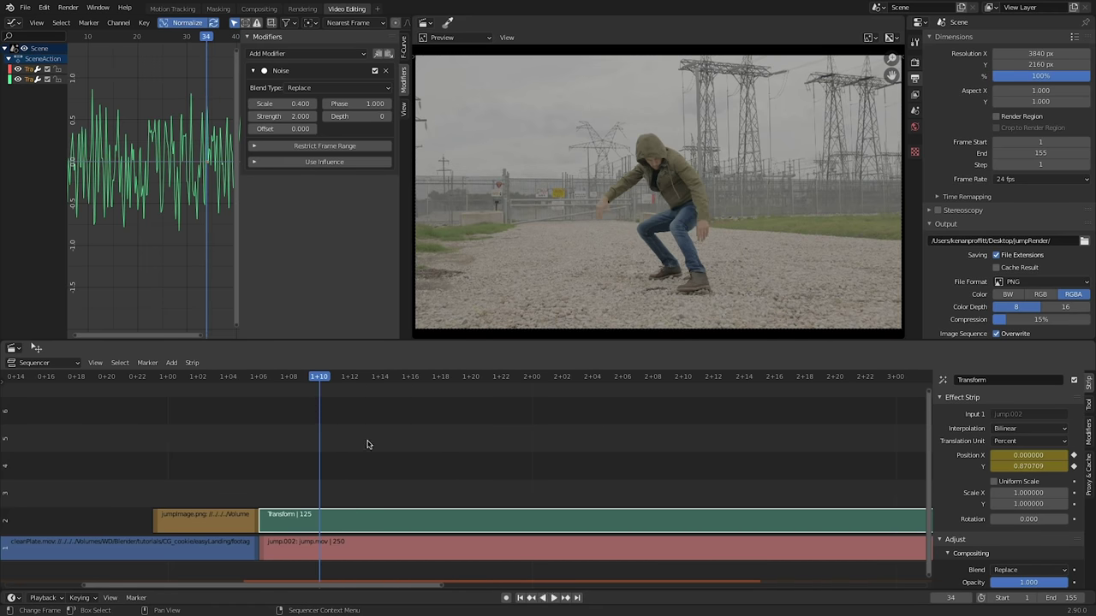
scroll(389, 445, "up", 1)
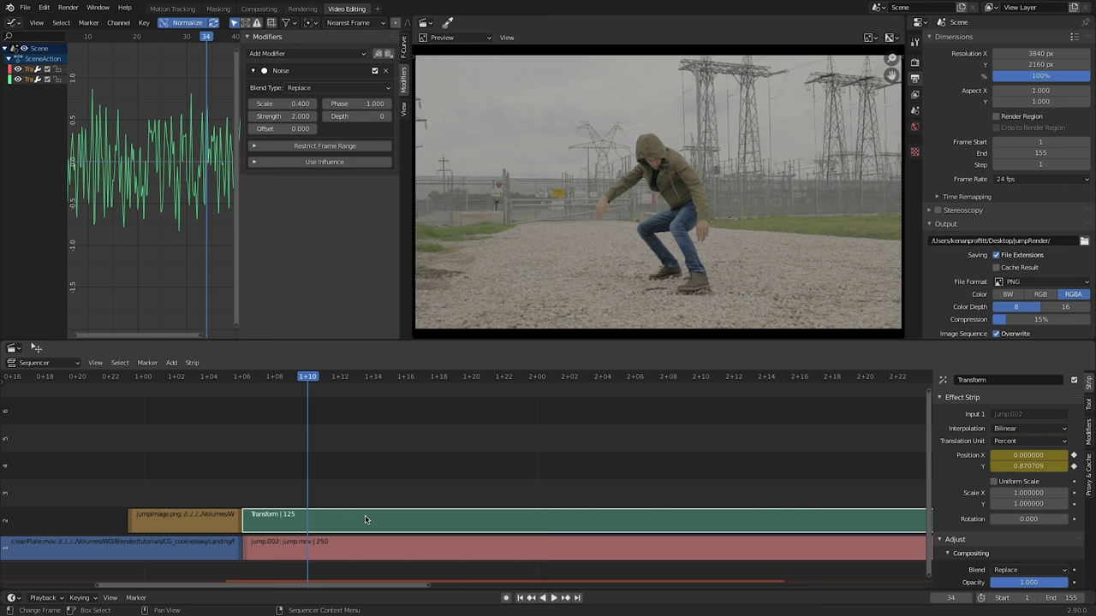
- Add a Speed effect strip above the Transform strip and select it
key("shift+a")
mouse_move(368, 518)
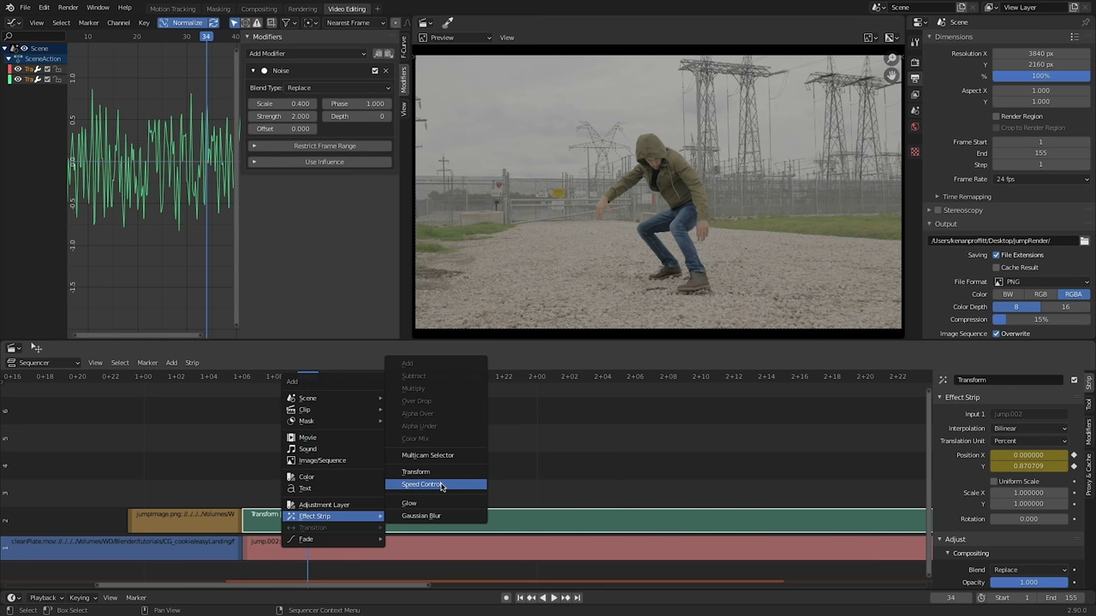
left_click(410, 485)
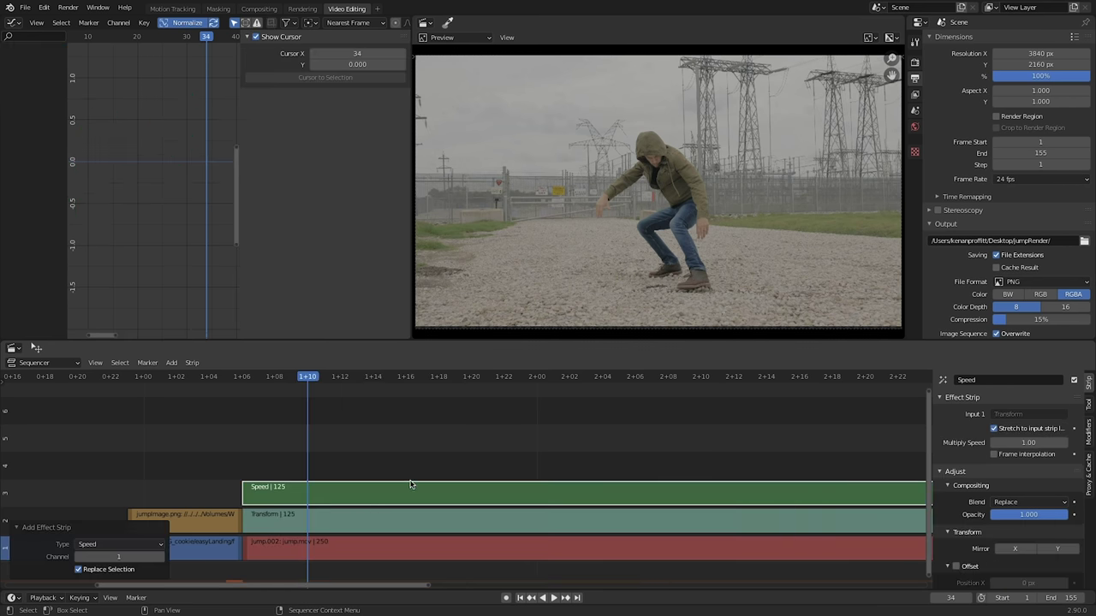
left_click(400, 490)
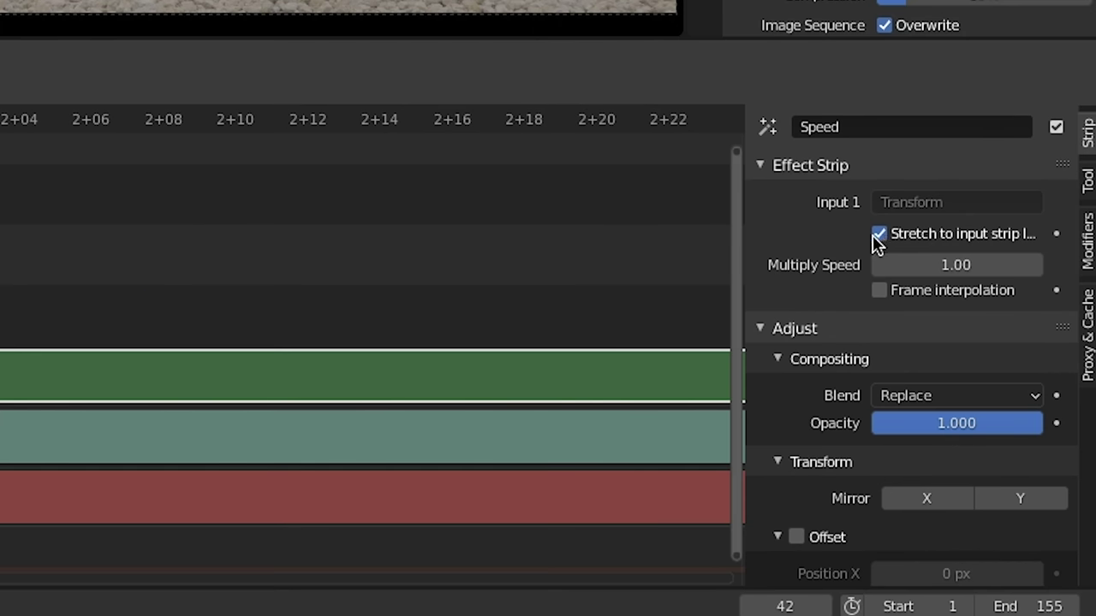
- Turn off Stretch to input strip length and set Speed Factor to 1
left_click(878, 235)
left_click(975, 296)
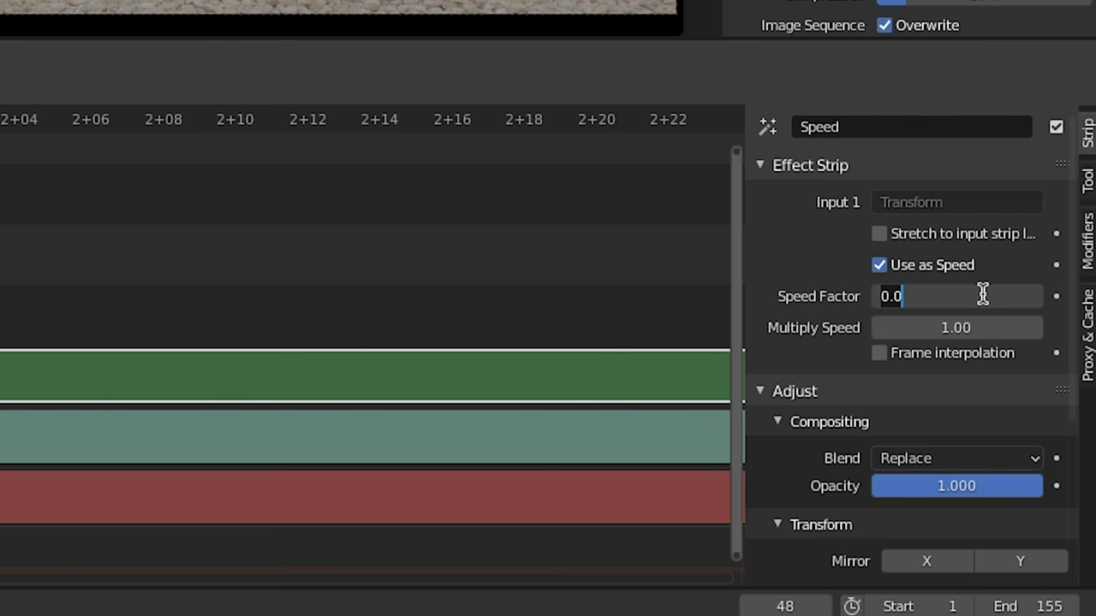
type("1")
key("Return")
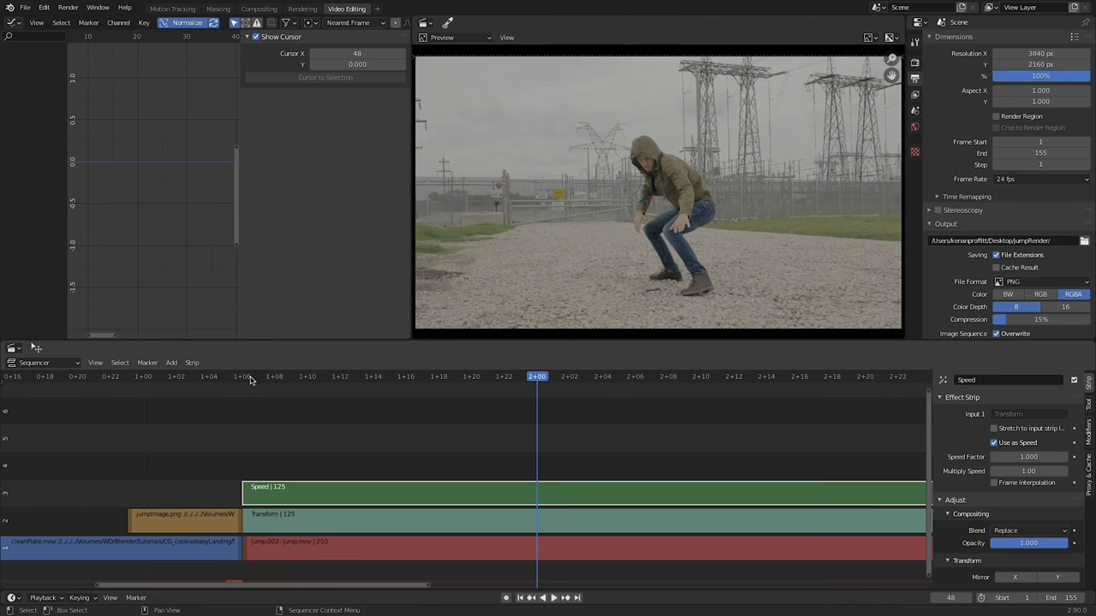
- Play and scrub the landing frames, returning to frame 31
left_click(250, 377)
key("space")
key("space")
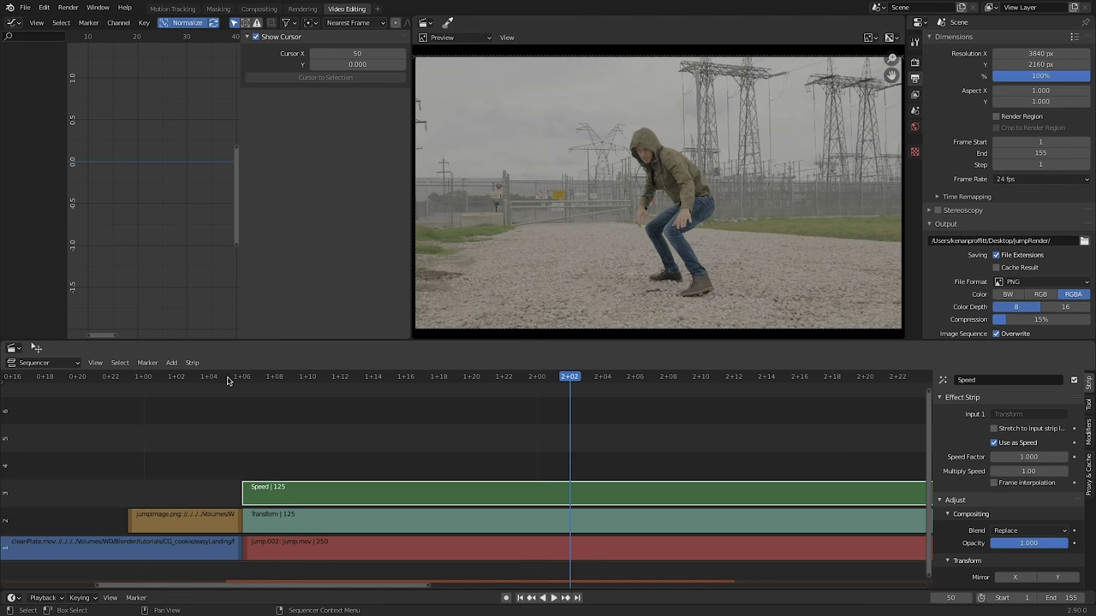
left_click_drag(305, 383, 357, 392)
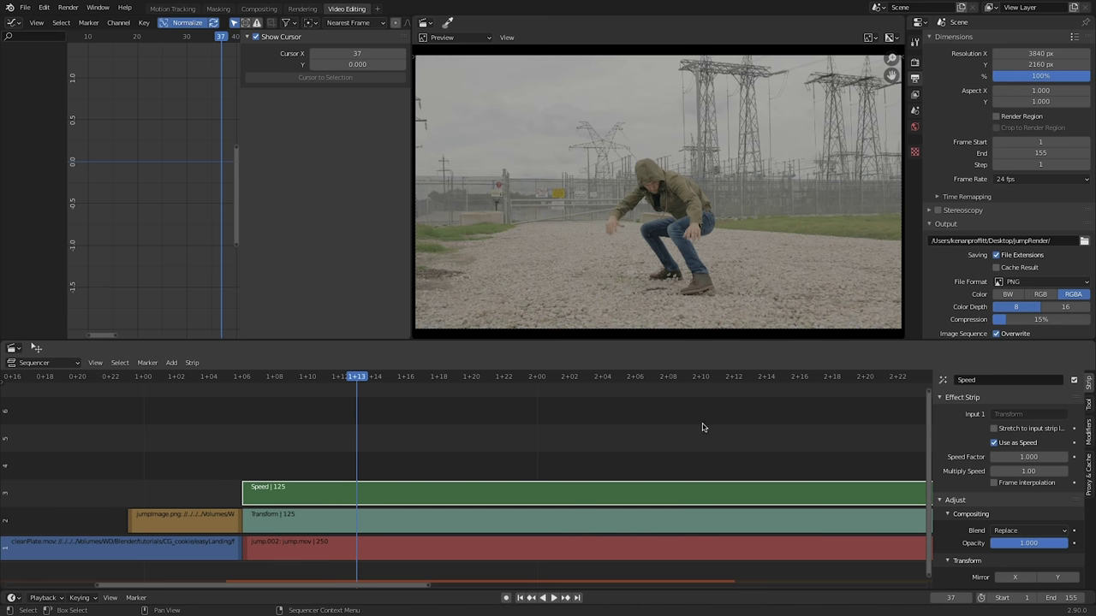
left_click_drag(347, 379, 265, 387)
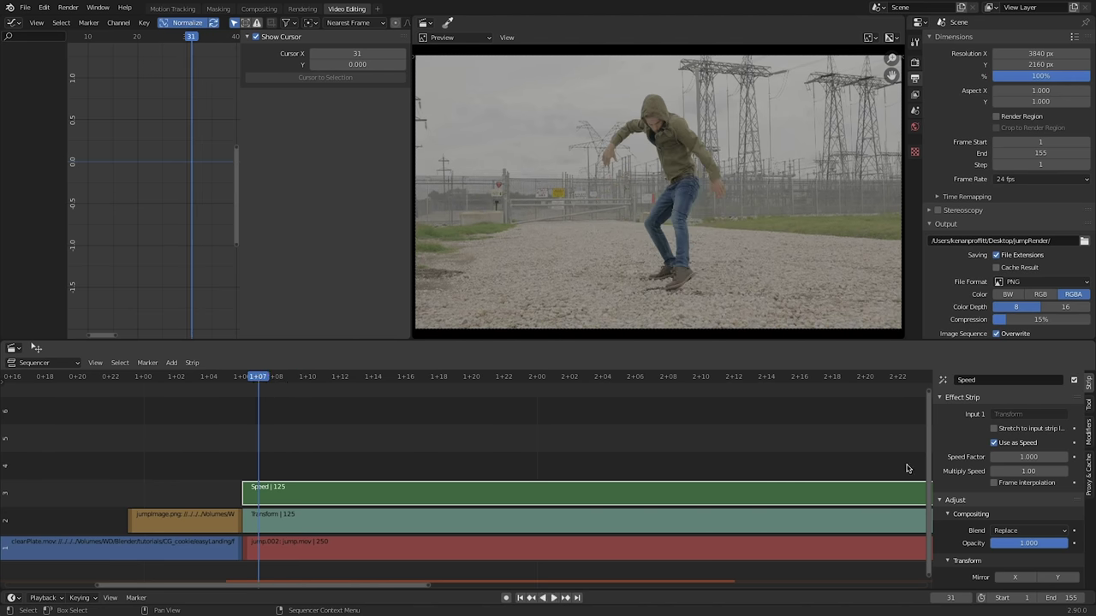
- Set the Speed Factor to 2 and keyframe it at frame 31
left_click(1033, 456)
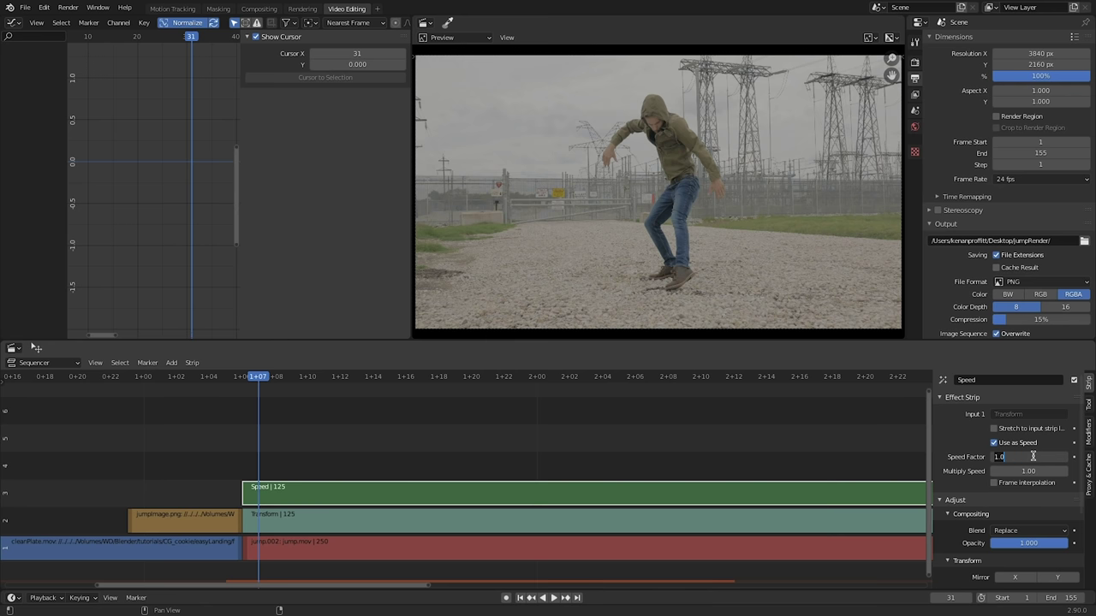
type("2")
key("Return")
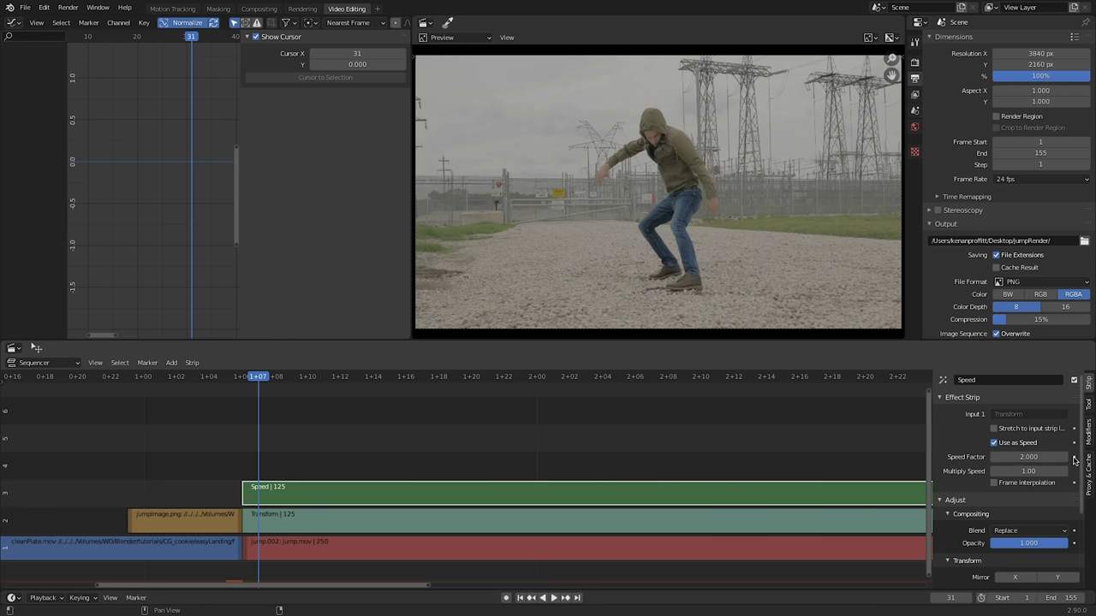
left_click(1073, 456)
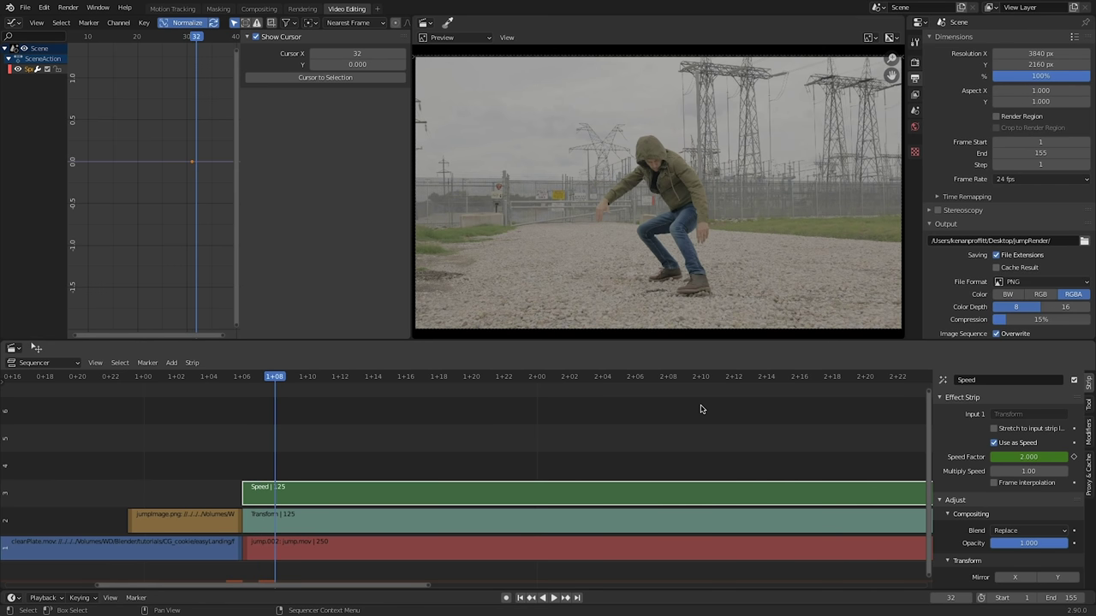
- Step through frames 31–35 to check the key, then play ahead to frame 51 and edit Speed Factor
key("Left")
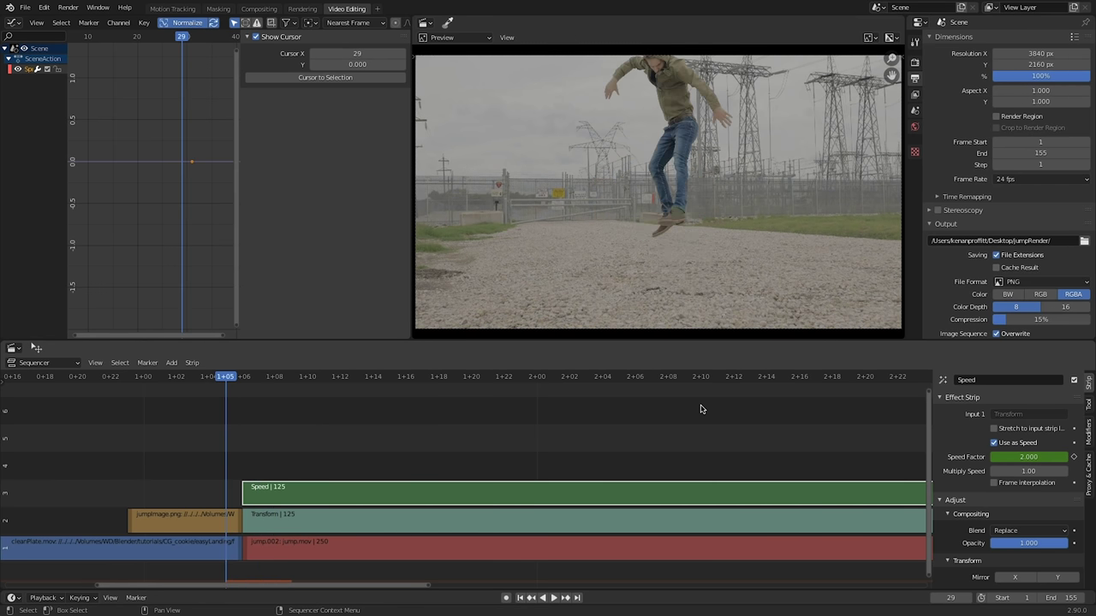
key("Right")
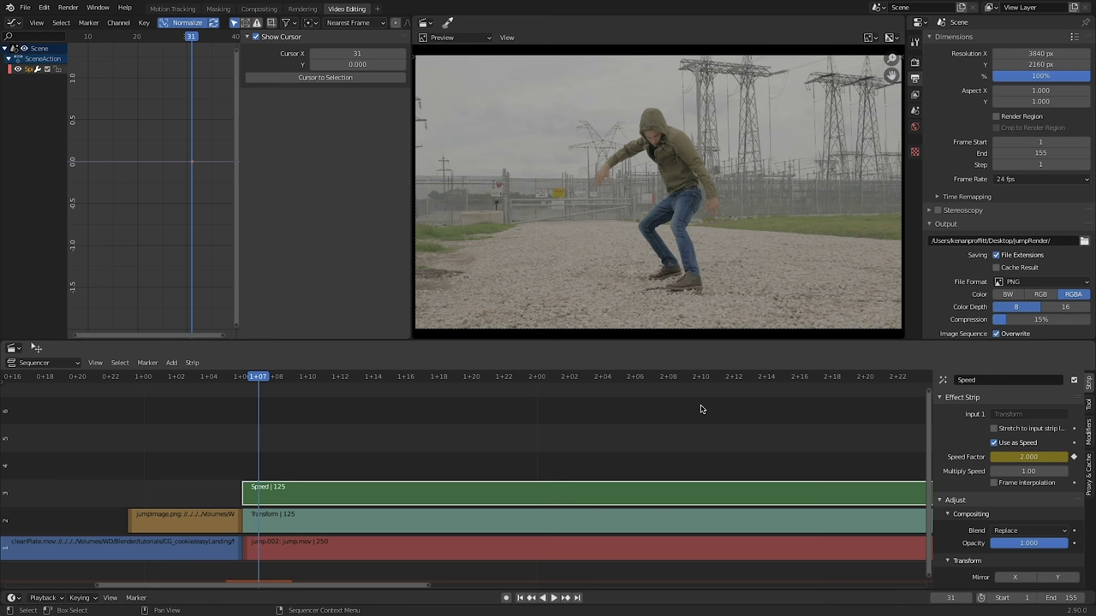
key("Left")
key("Right")
key("Right")
key("Right")
key("Right")
key("Right")
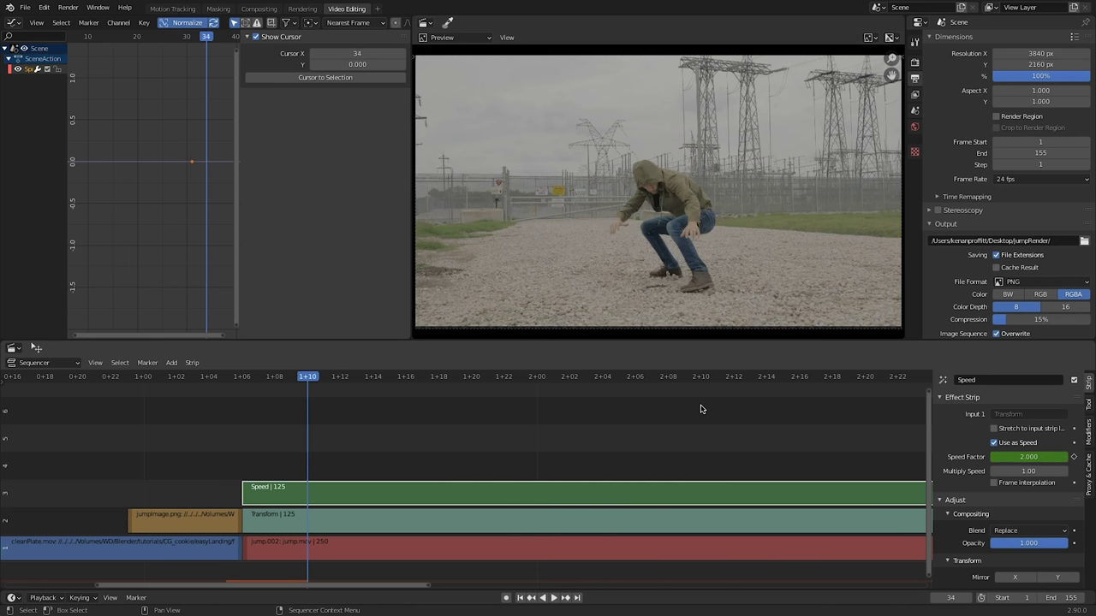
key("Right")
key("Right")
key("Right")
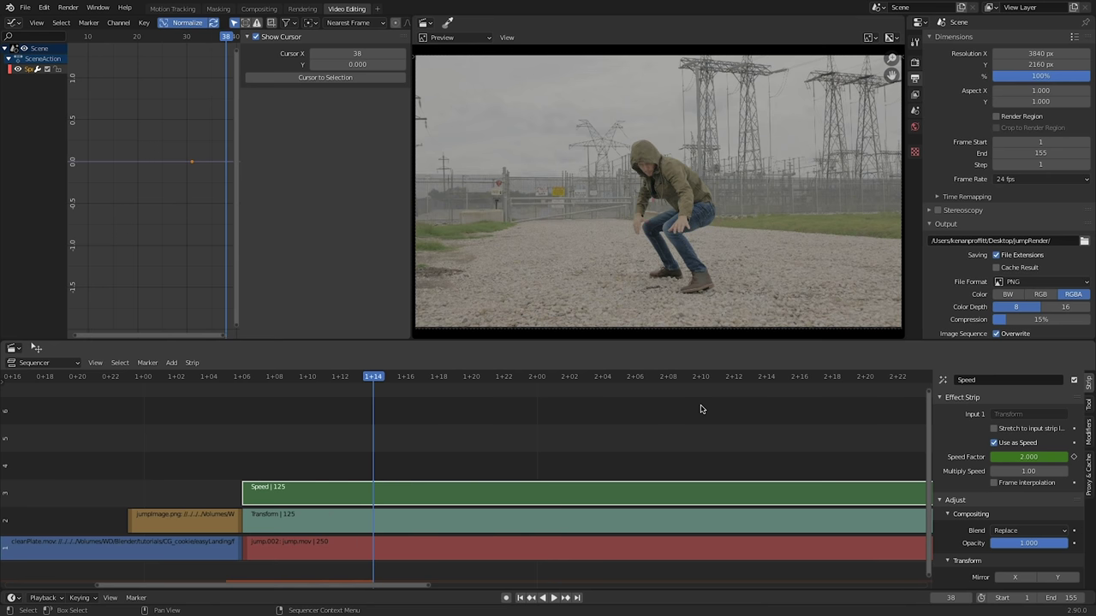
key("Left")
key("Left")
key("Left")
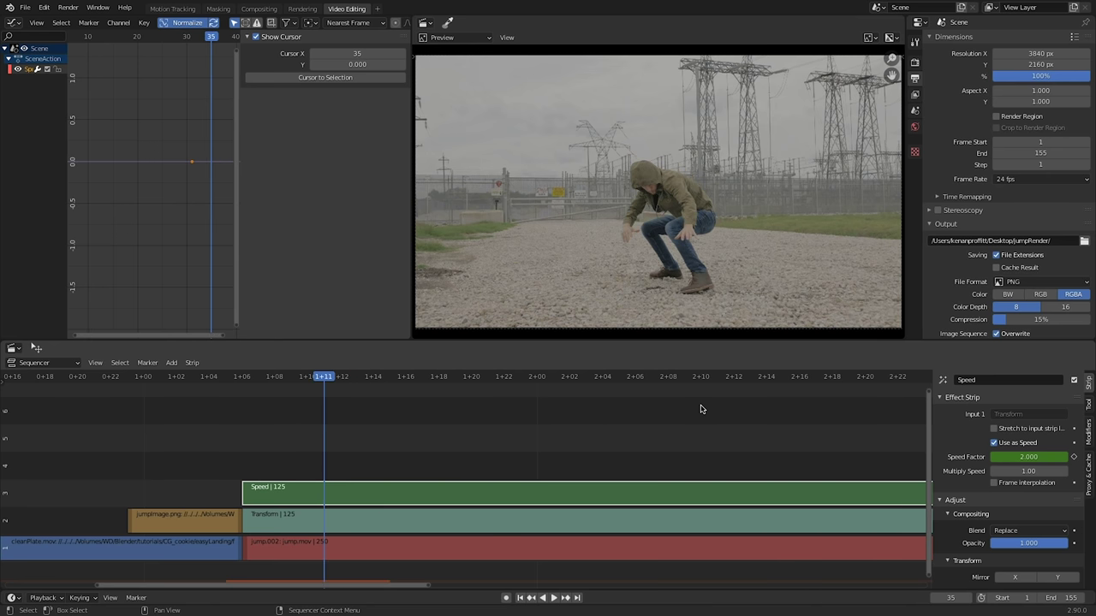
key("Left")
key("Left")
key("Left")
key("Left")
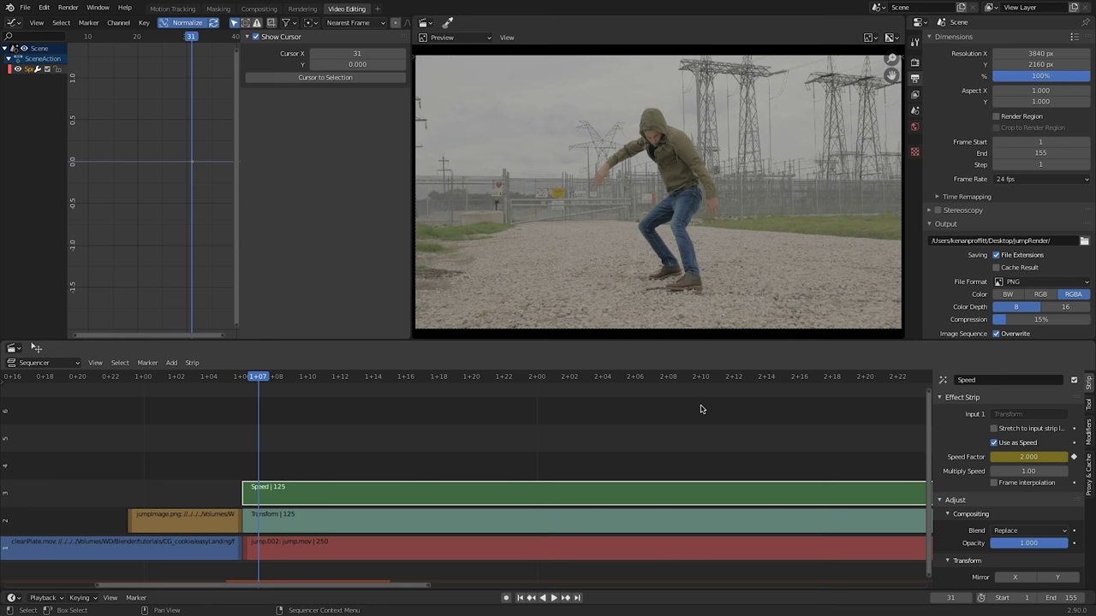
key("space")
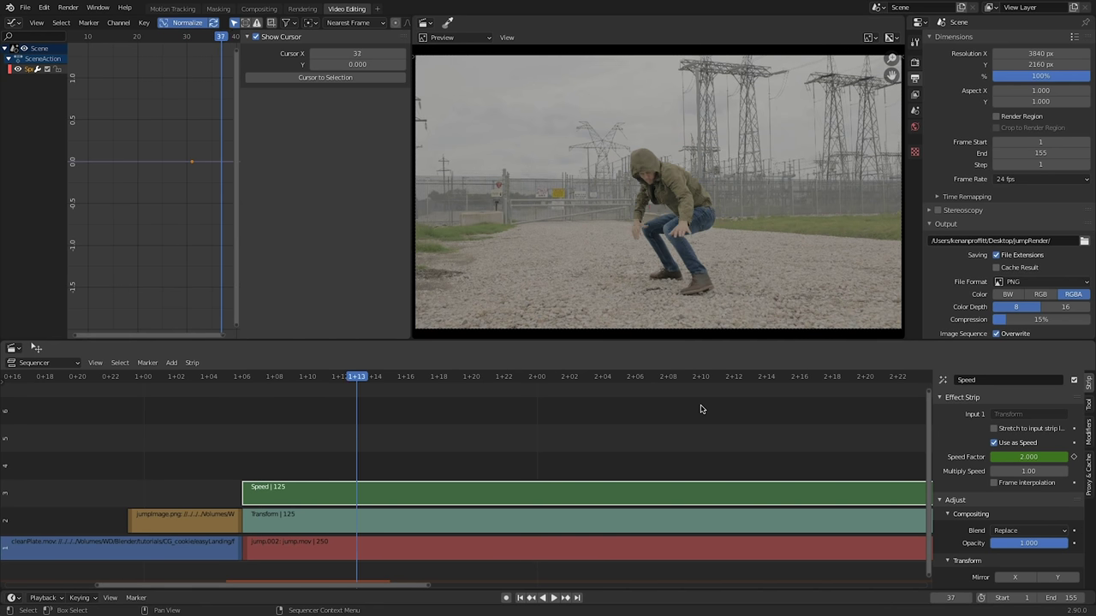
left_click(1036, 457)
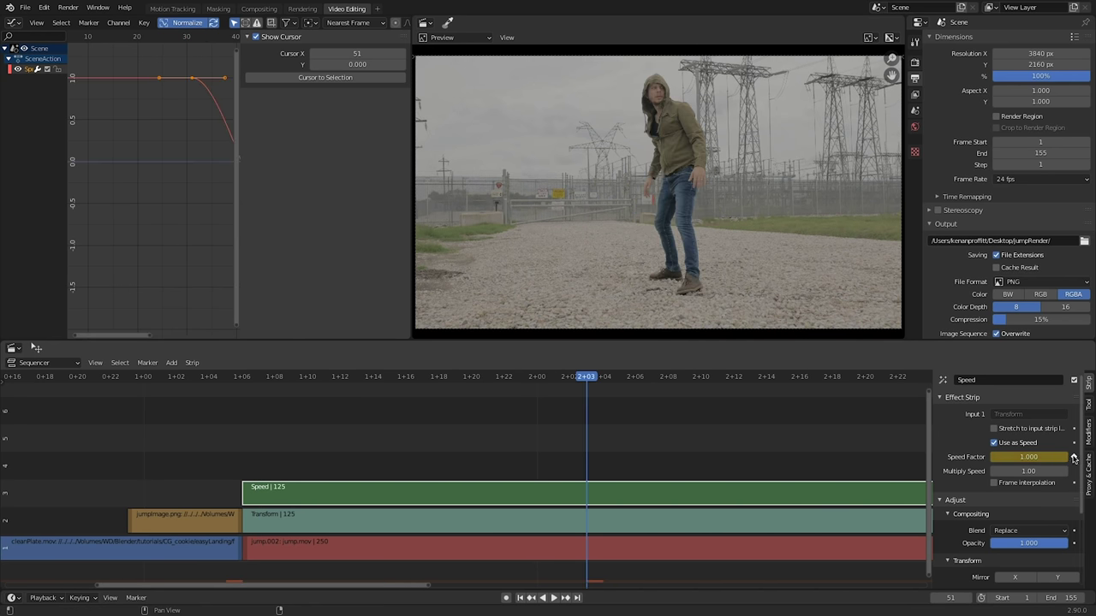
- Fit the Speed Factor curve in the graph and play the ramp from frame 31
key("n")
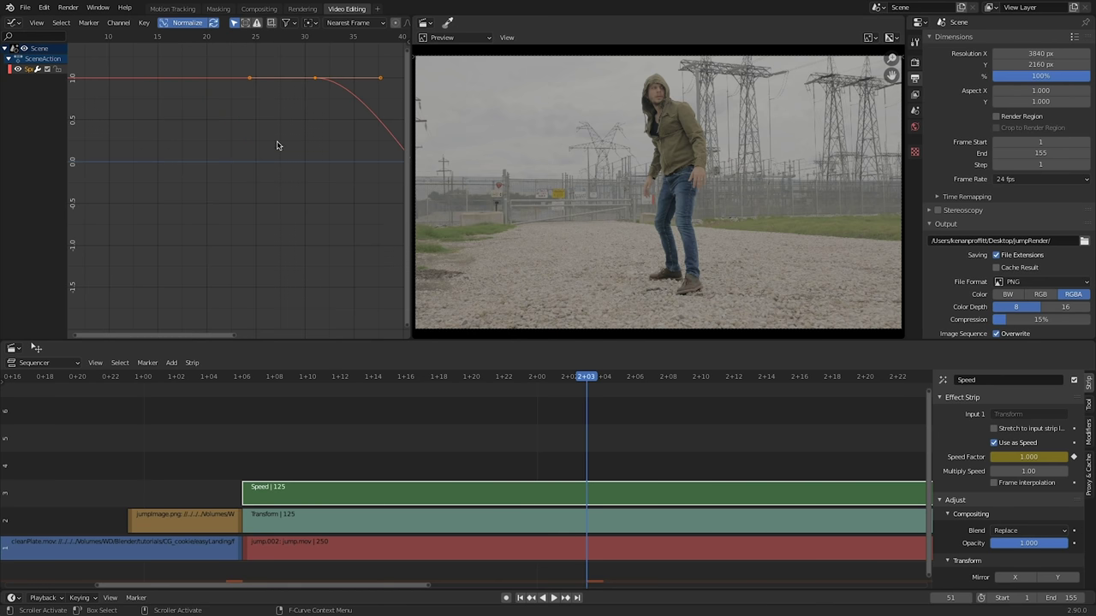
key("Home")
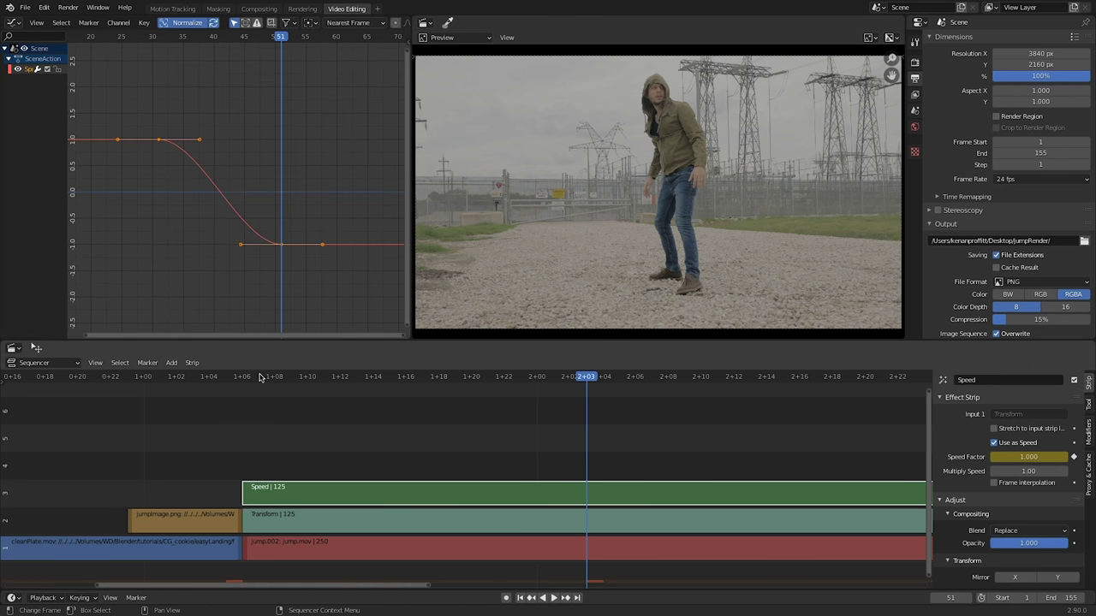
left_click(259, 385)
key("space")
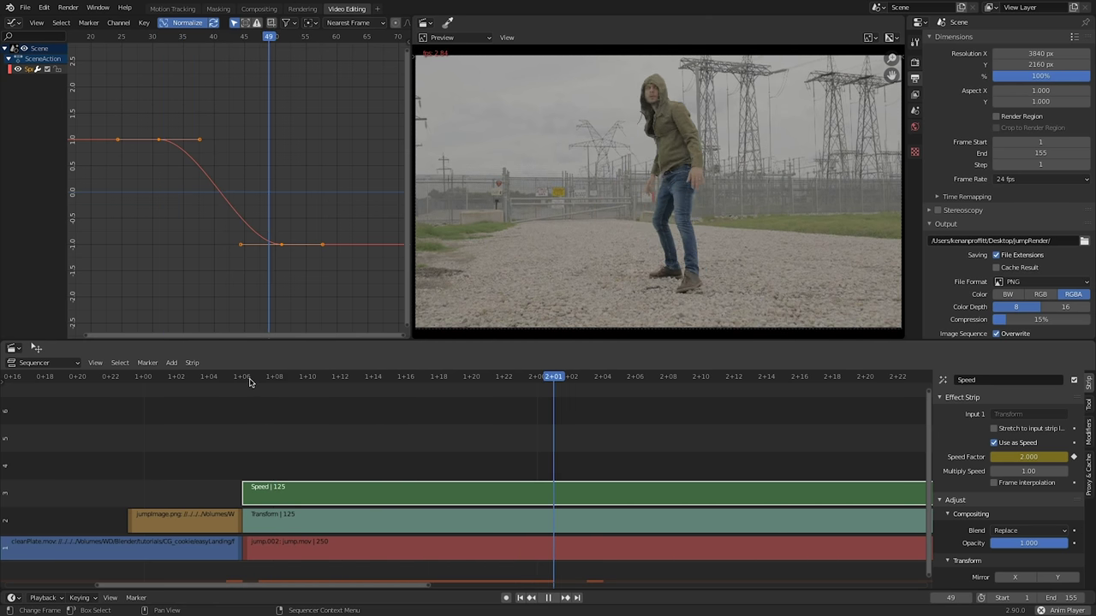
key("space")
- Drag the landing key's handle to ease the slowdown, replay it, then select the Transform strip
left_click(240, 244)
key("g")
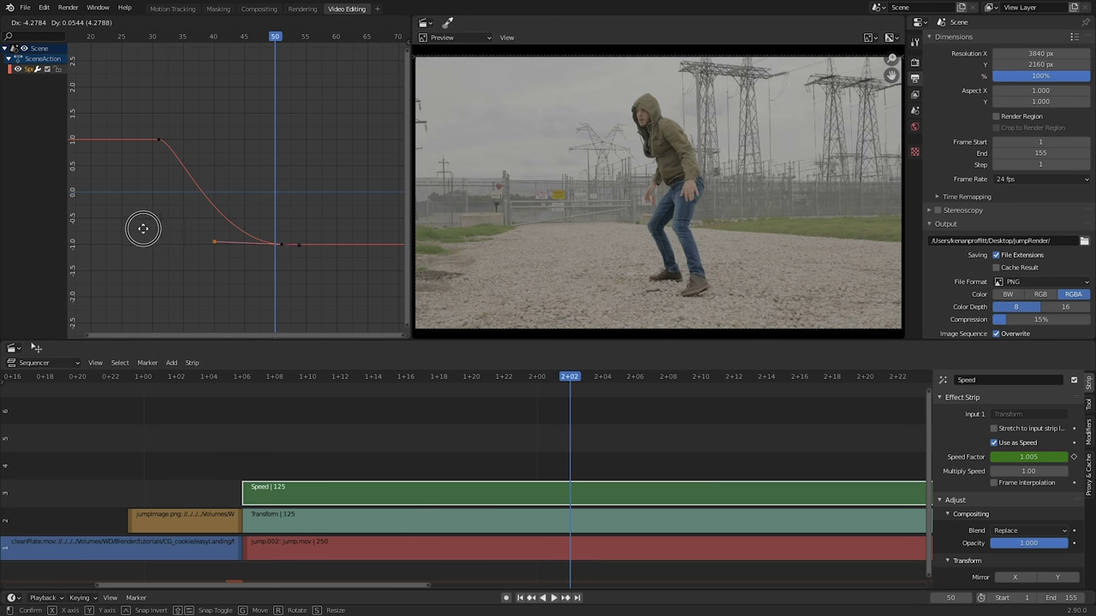
left_click(134, 232)
left_click(231, 378)
key("space")
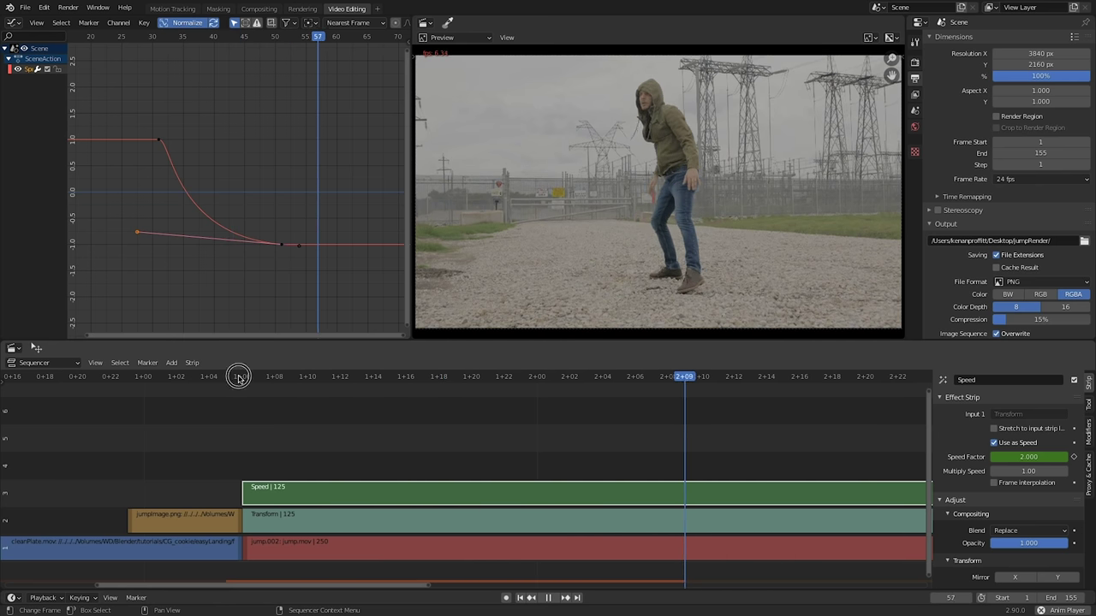
left_click(238, 378)
left_click(240, 377)
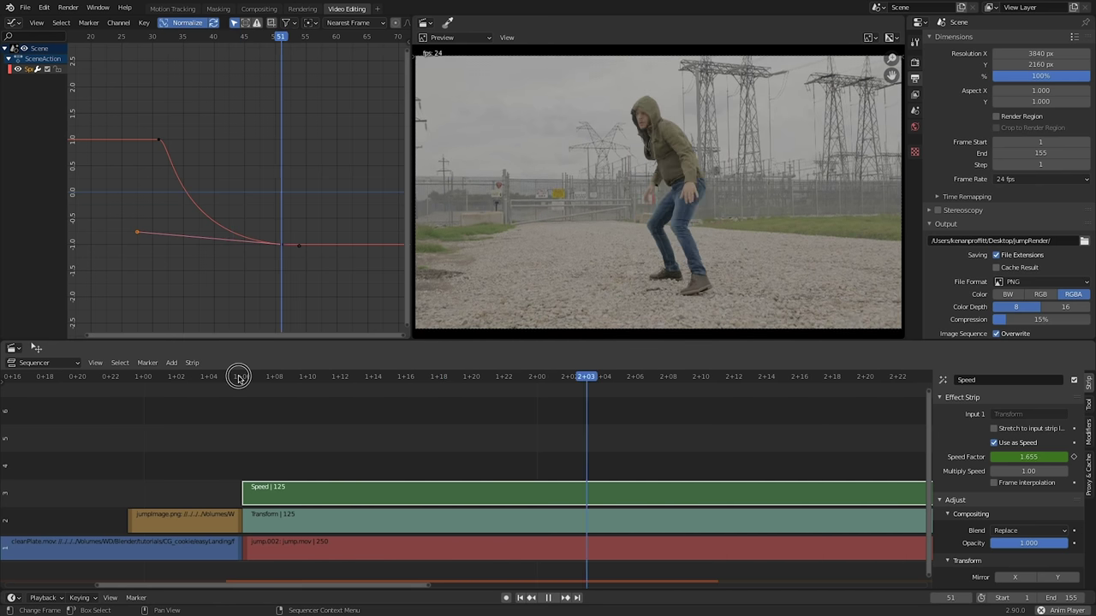
left_click(239, 378)
left_click(240, 377)
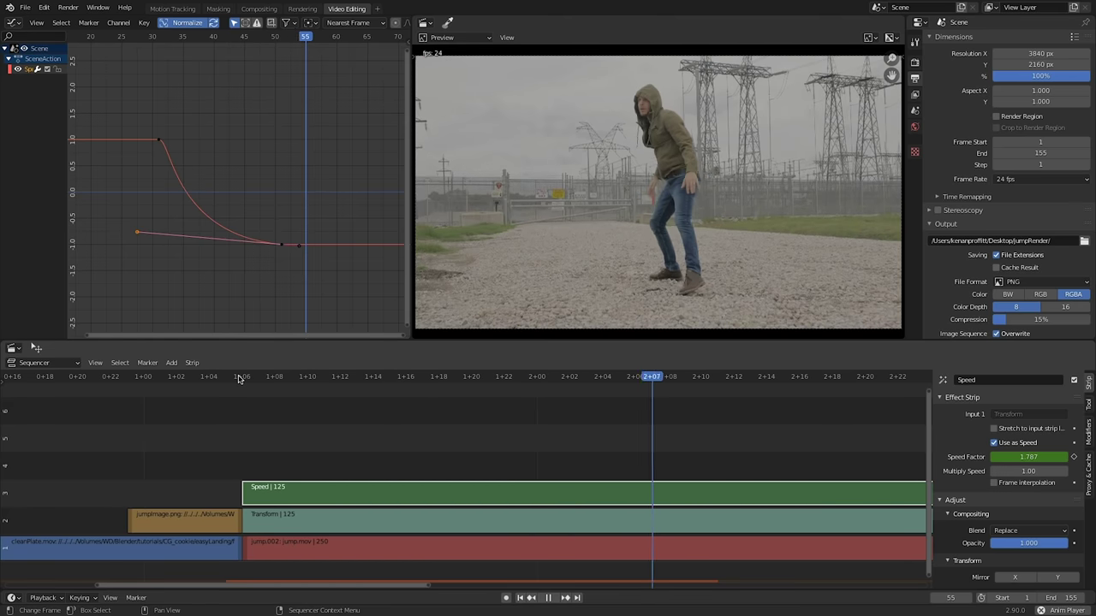
left_click(240, 378)
key("Escape")
left_click(352, 516)
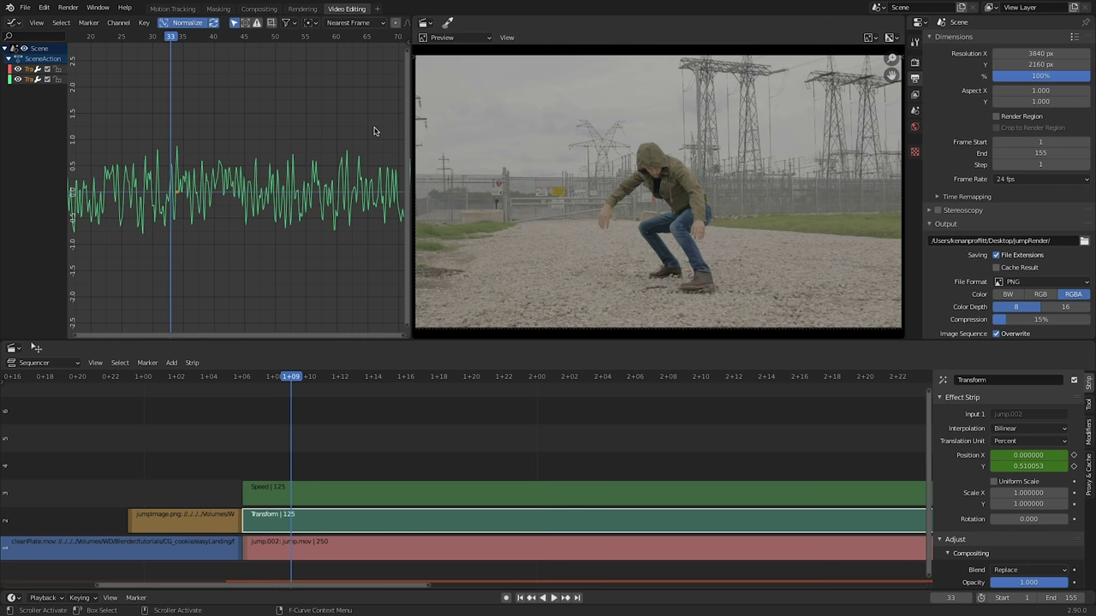
- Restrict the Noise shake to frames 32.3–46.9 with a 14.6-frame fade-out
key("n")
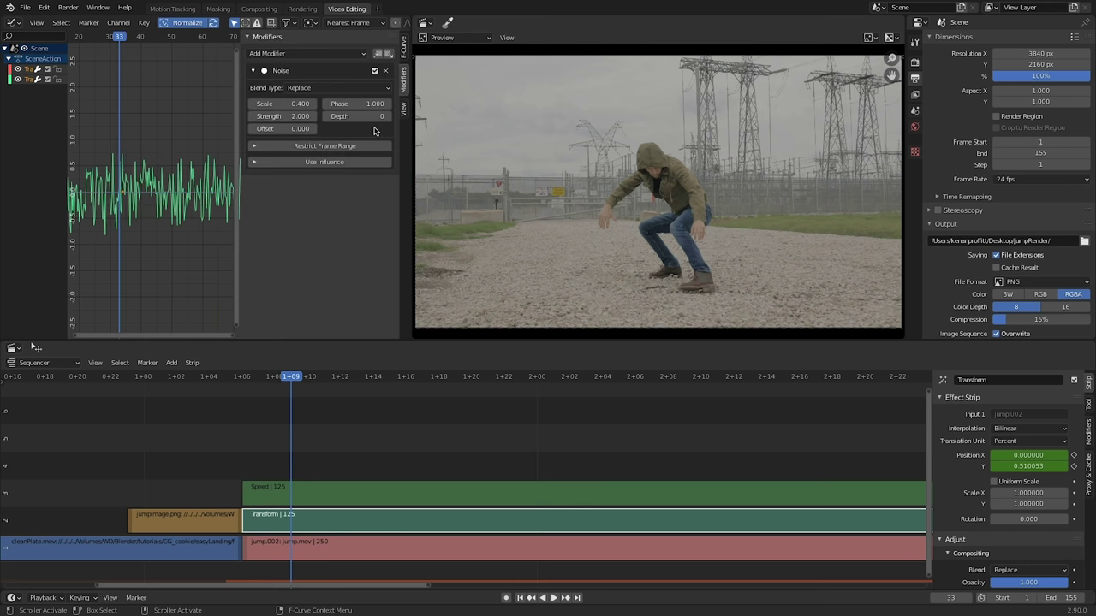
left_click(253, 147)
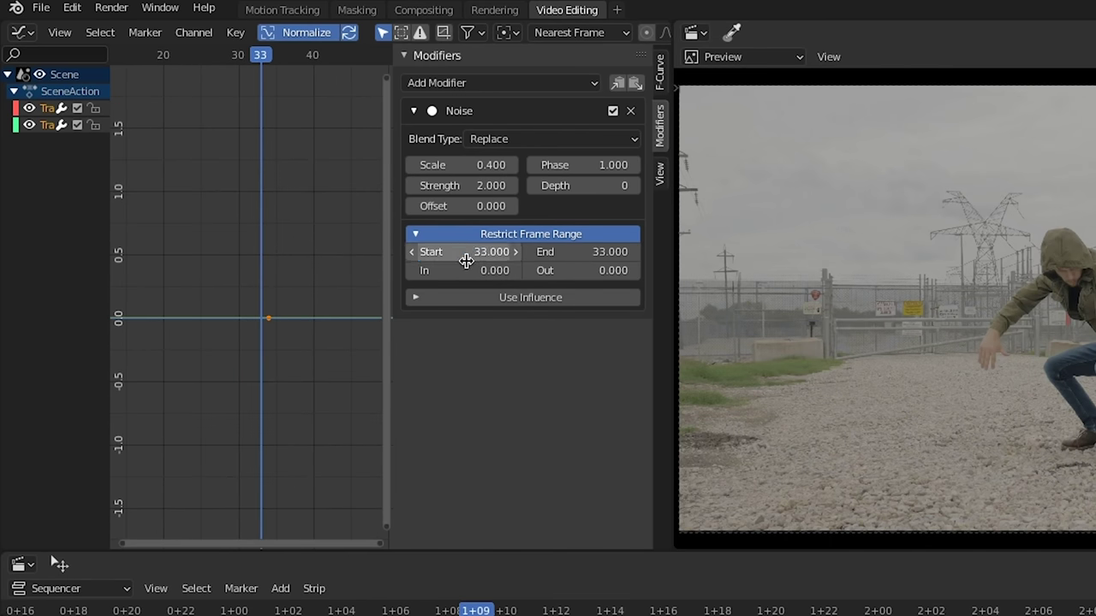
left_click_drag(569, 253, 604, 251)
key("Left")
left_click_drag(495, 251, 453, 251)
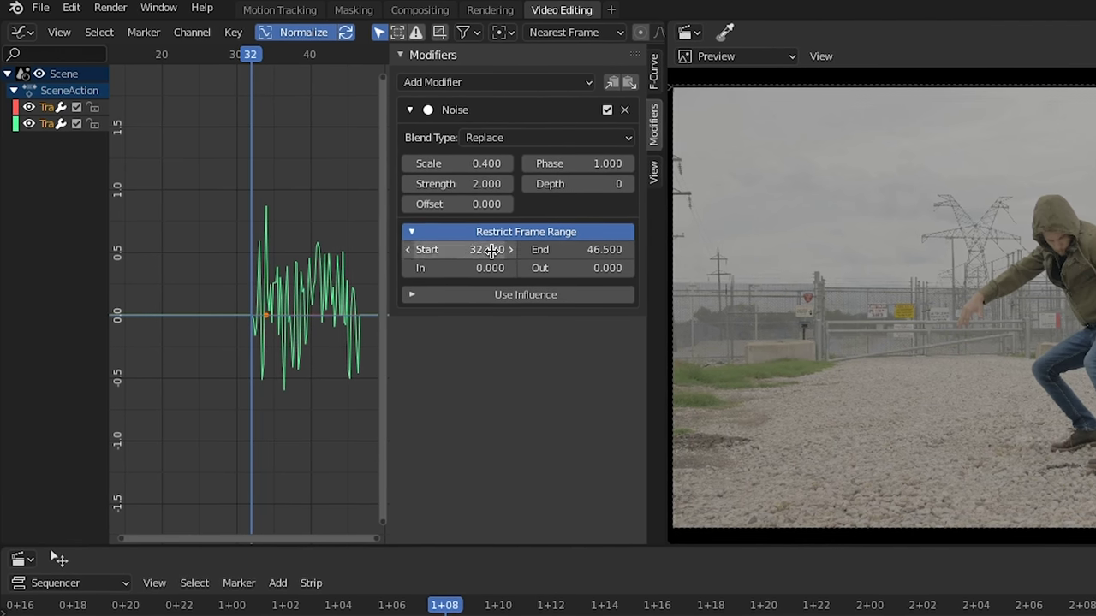
left_click_drag(568, 249, 651, 268)
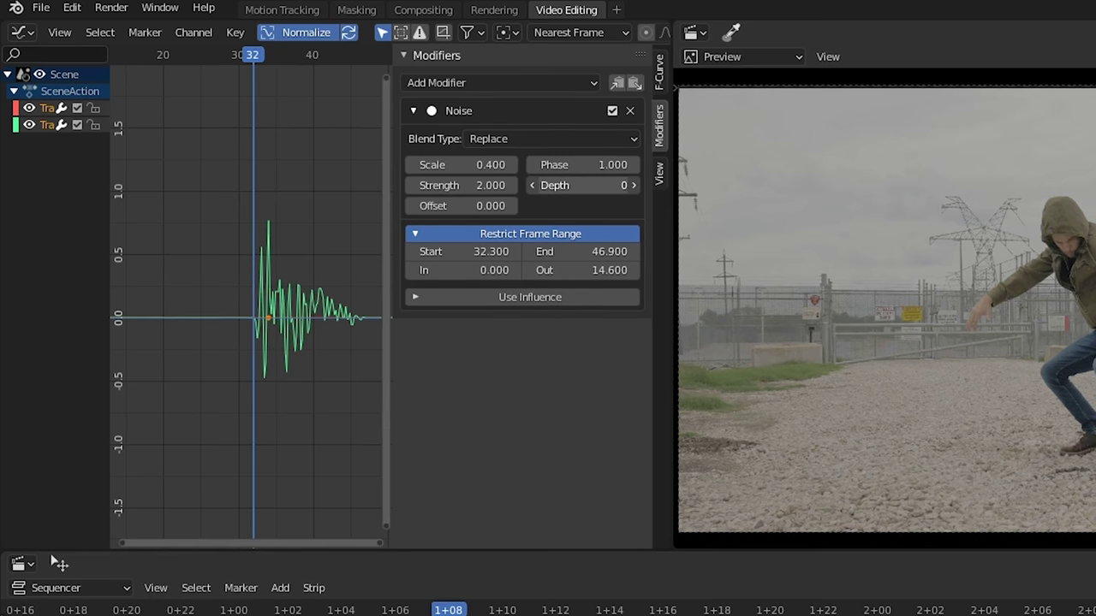
- Set the Noise Offset to -1.6 and play back the enlarged shake curve
left_click_drag(463, 206, 329, 205)
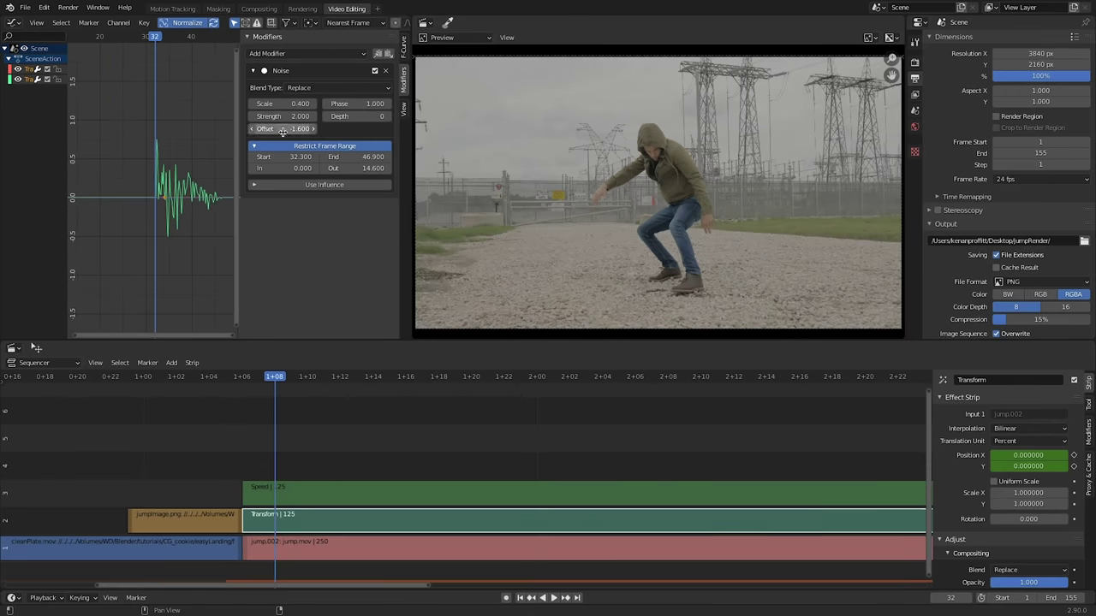
scroll(203, 214, "up", 3)
middle_click_drag(203, 214, 118, 98)
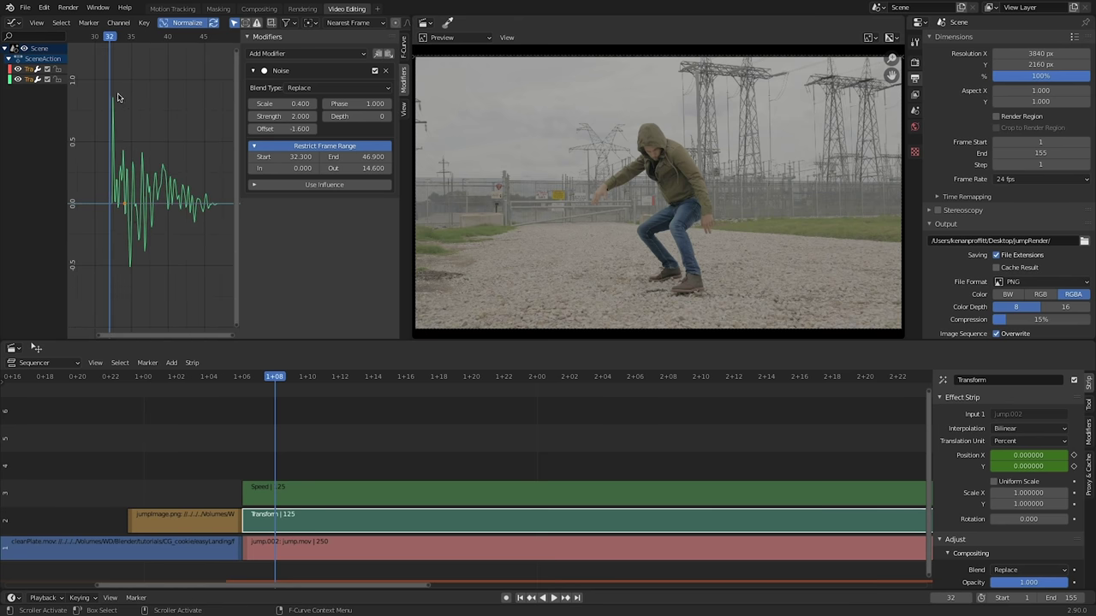
key("space")
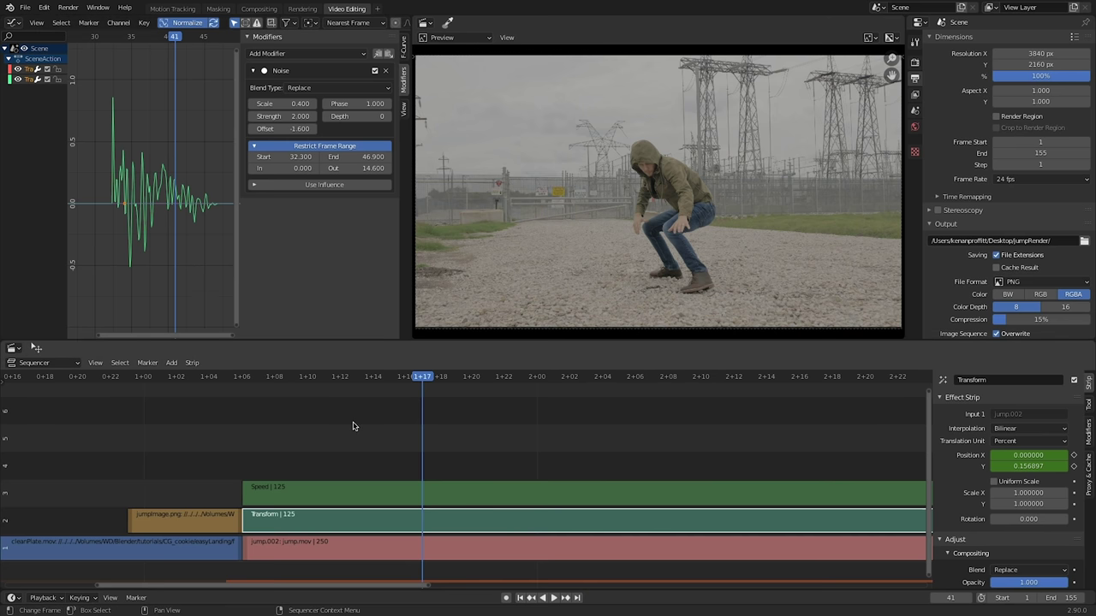
left_click(242, 385)
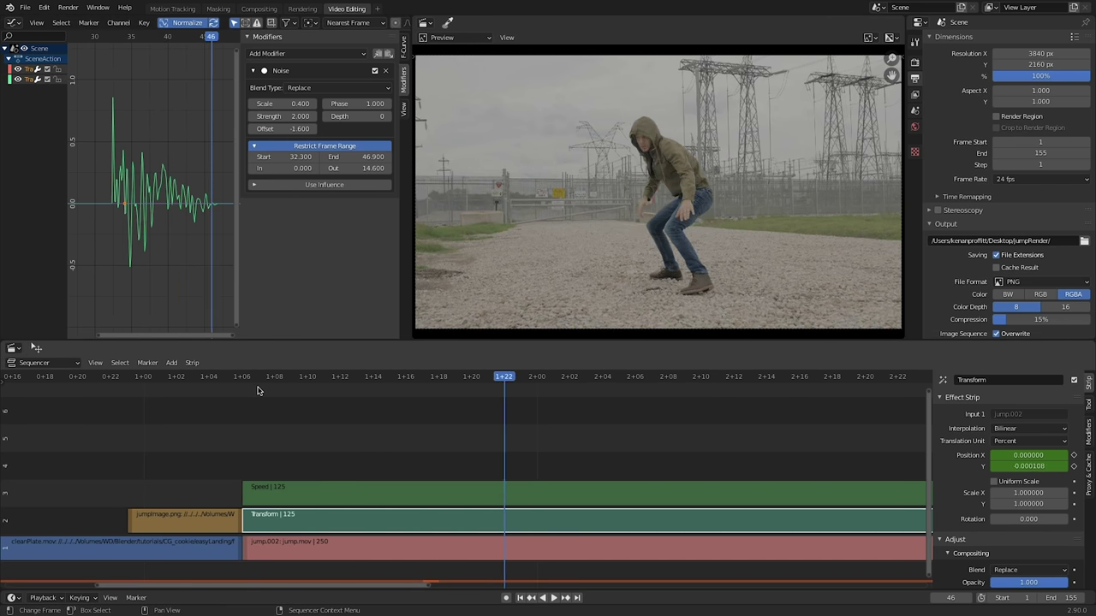
- Play the landing in reverse and forward, rewatching repeatedly from frame 29, then stop
key("ctrl+shift+space")
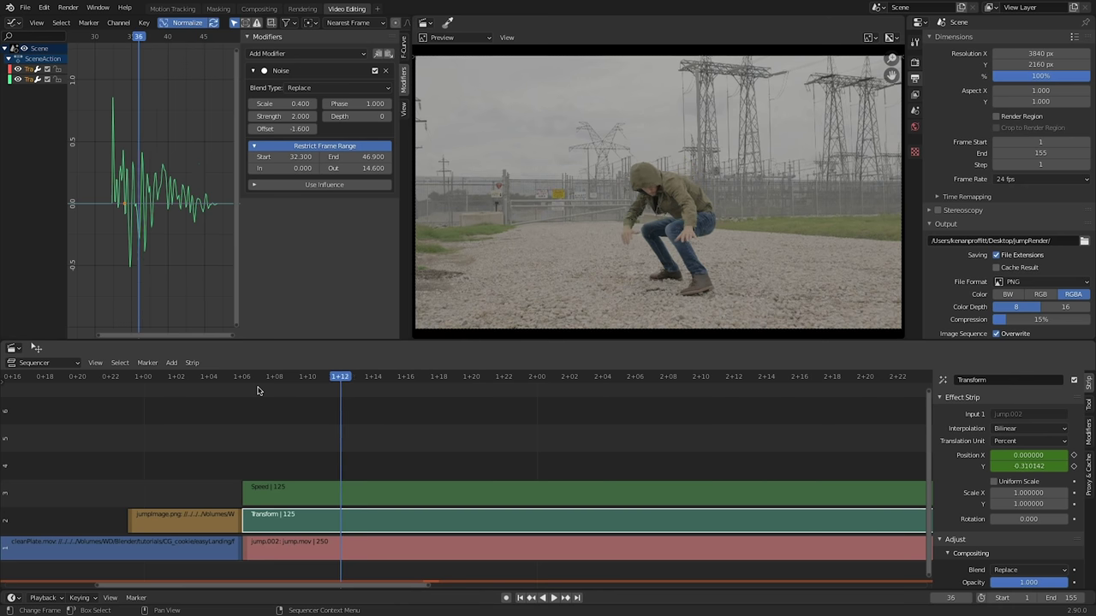
key("space")
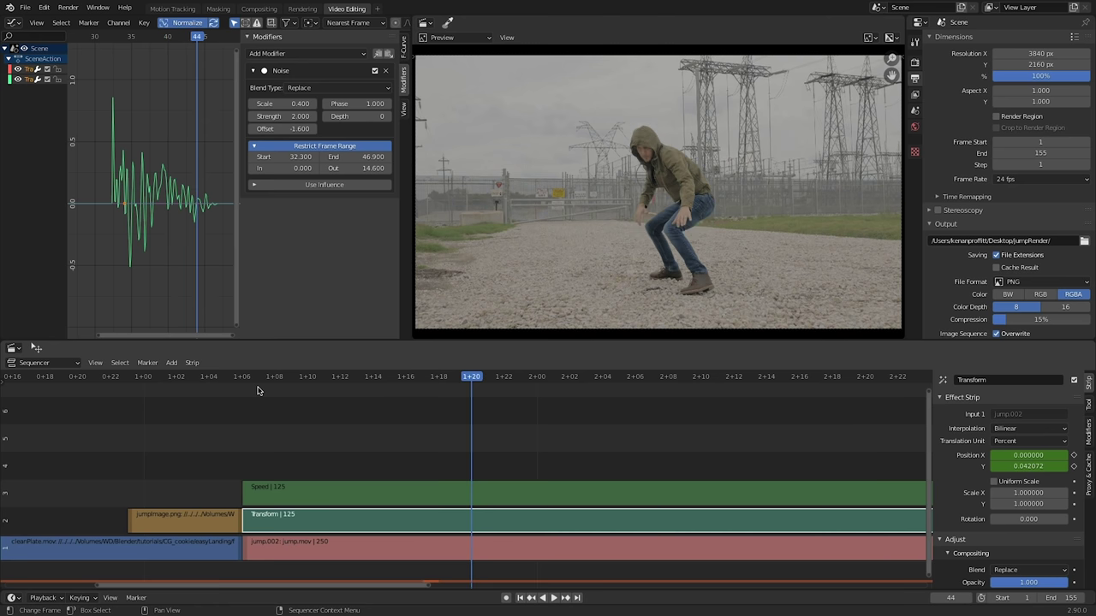
left_click(229, 376)
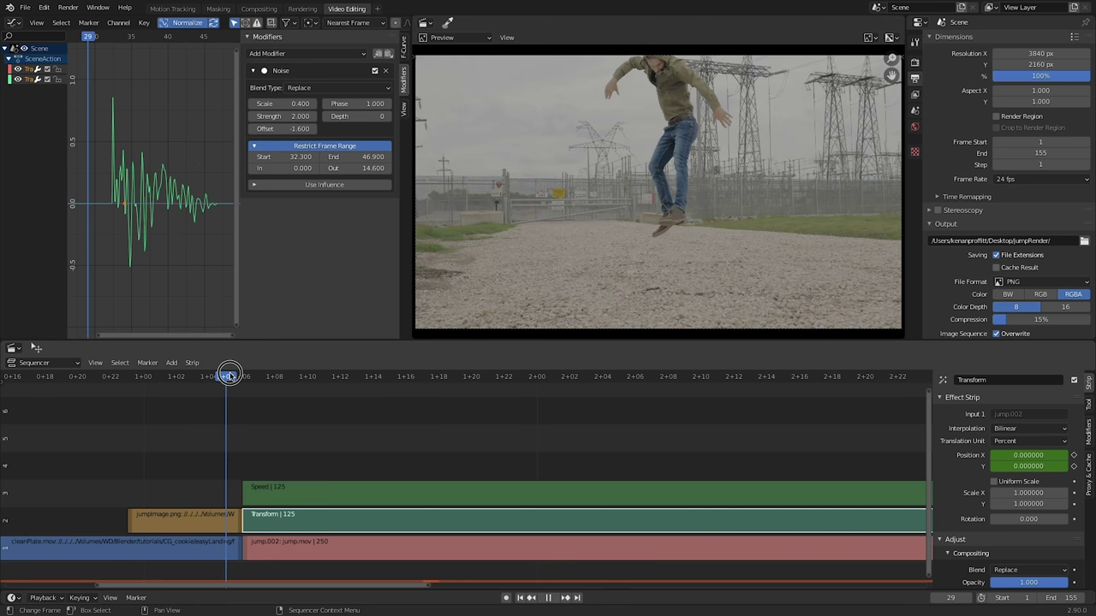
left_click(229, 377)
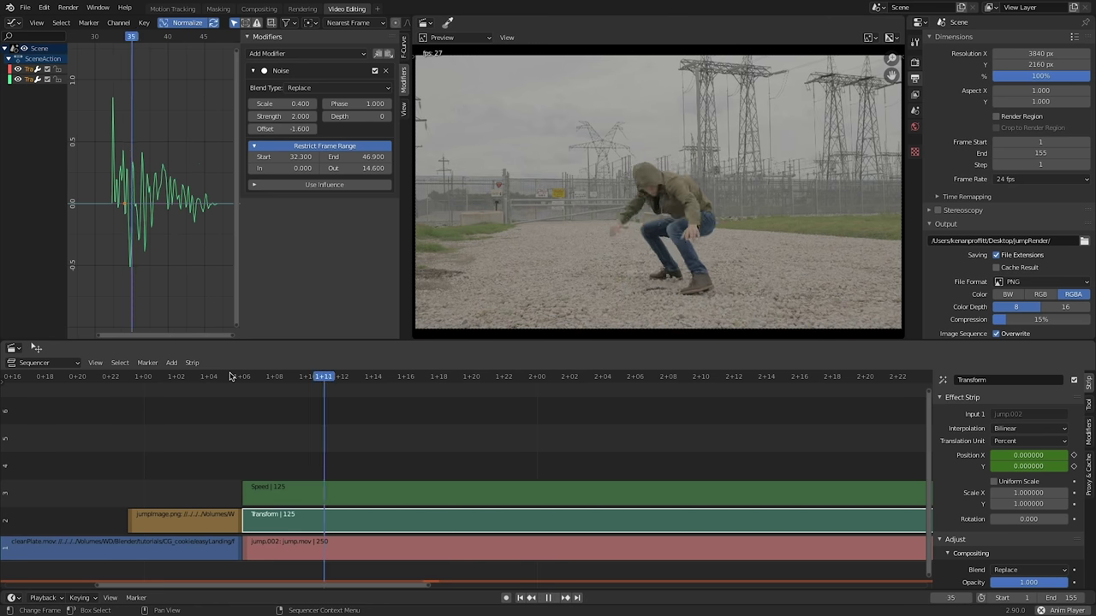
left_click(229, 377)
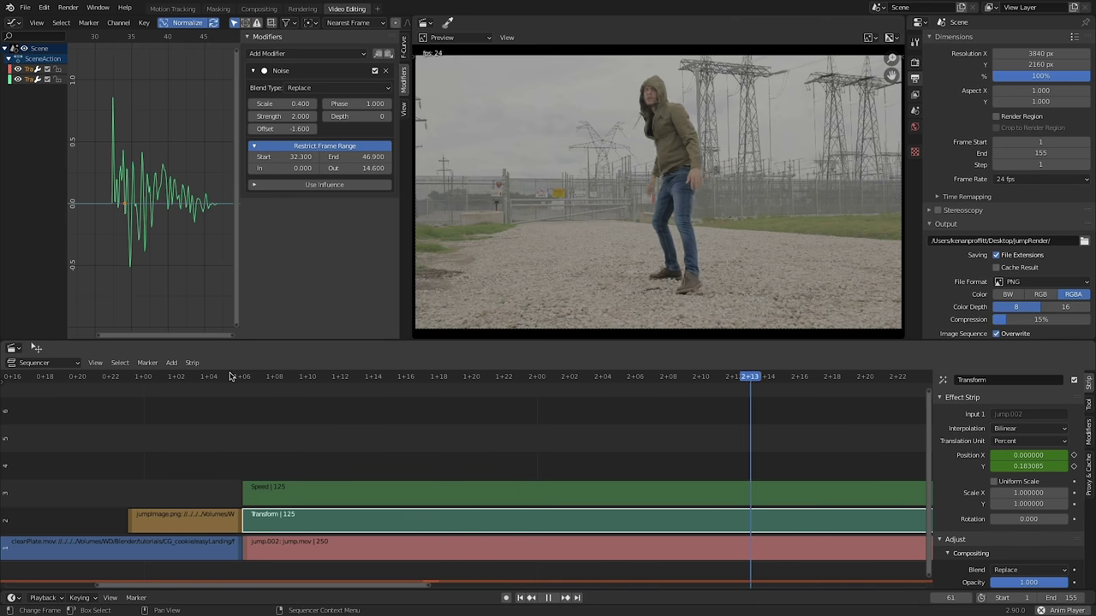
left_click(229, 377)
left_click(230, 377)
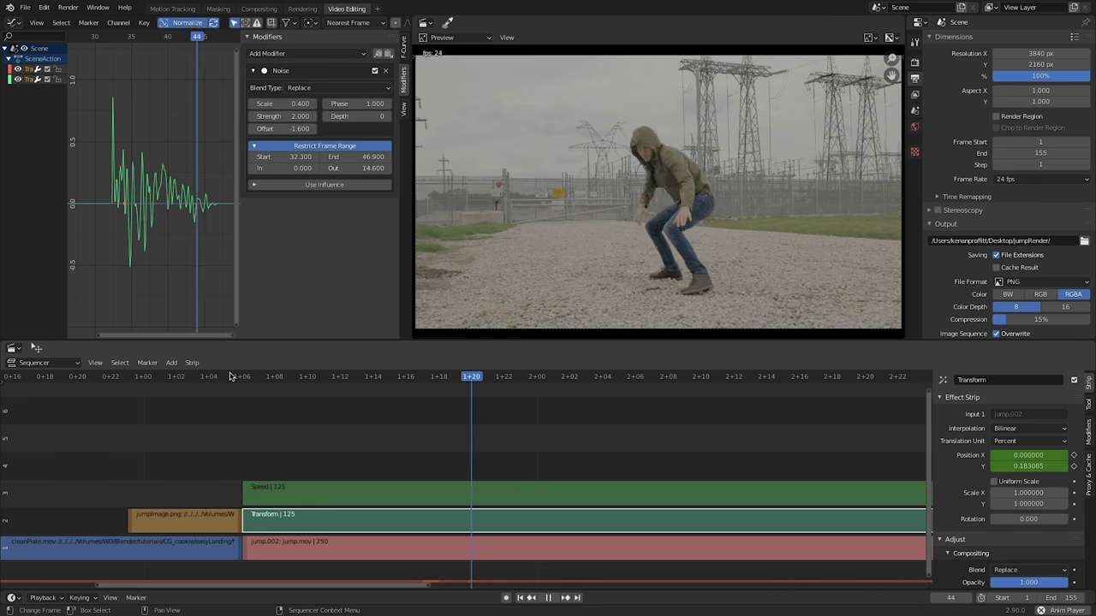
left_click(230, 376)
key("space")
- At frame 29, add a Gaussian Blur (Size X 10, Y 74) to jumpImage.png with Alpha Over blending
left_click(177, 519)
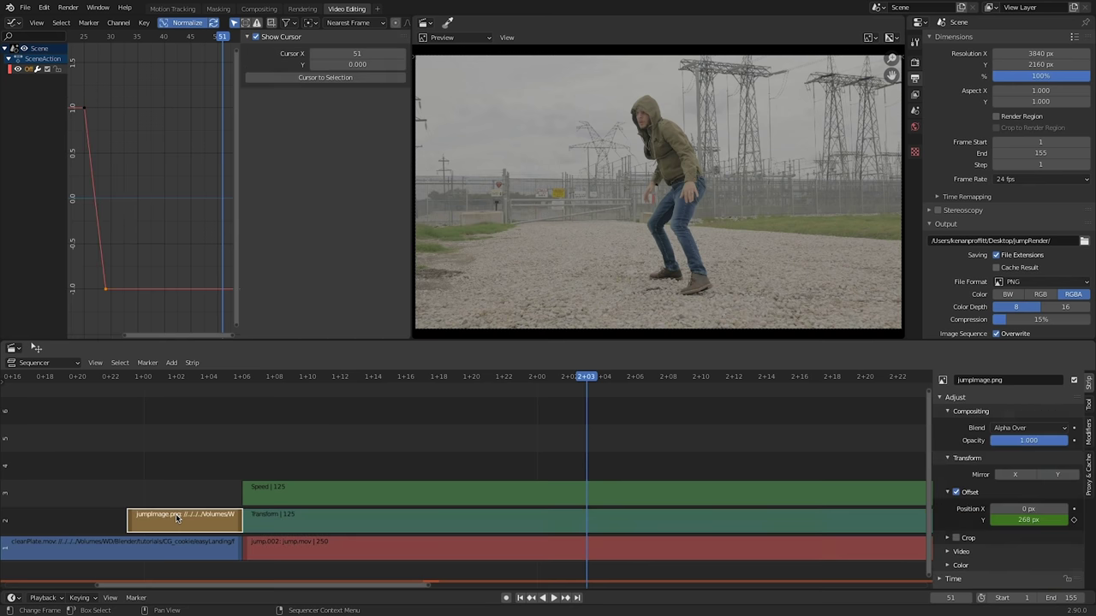
key("space")
left_click_drag(191, 386, 221, 384)
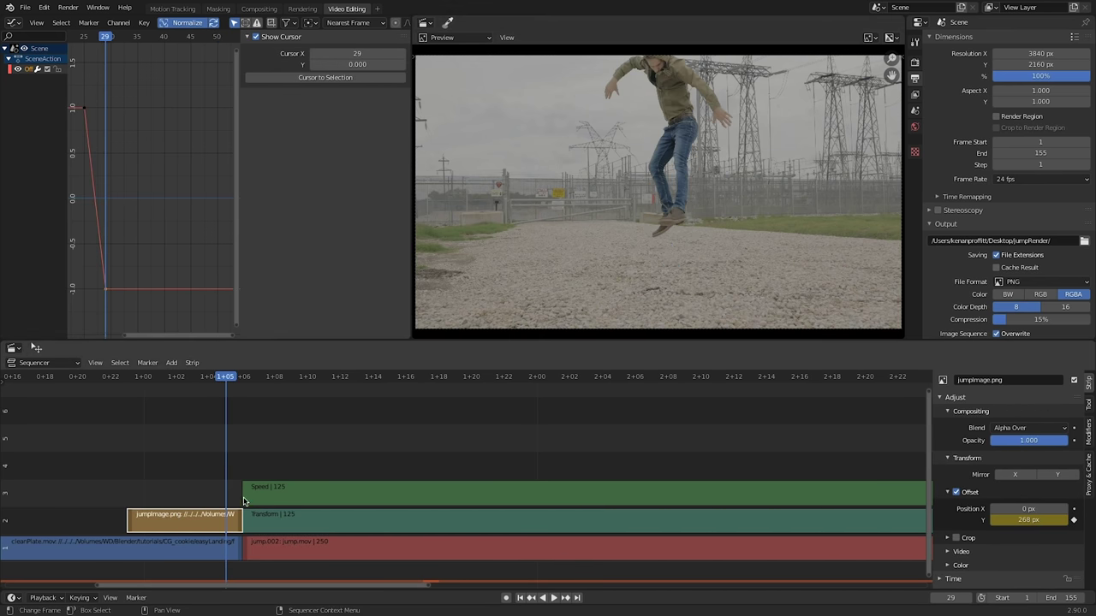
key("shift+a")
mouse_move(241, 509)
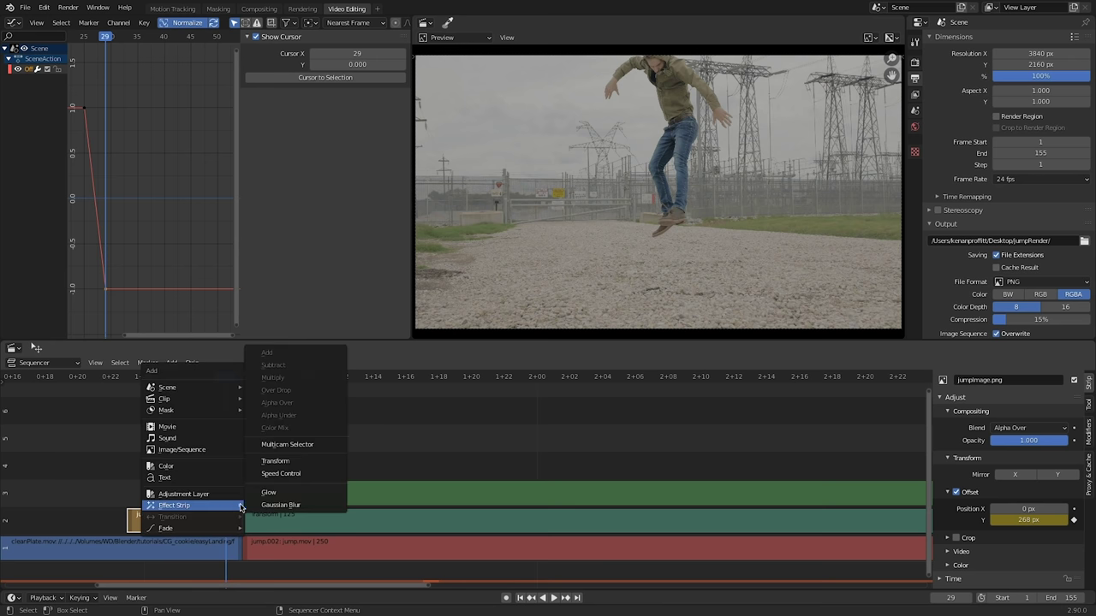
left_click(297, 506)
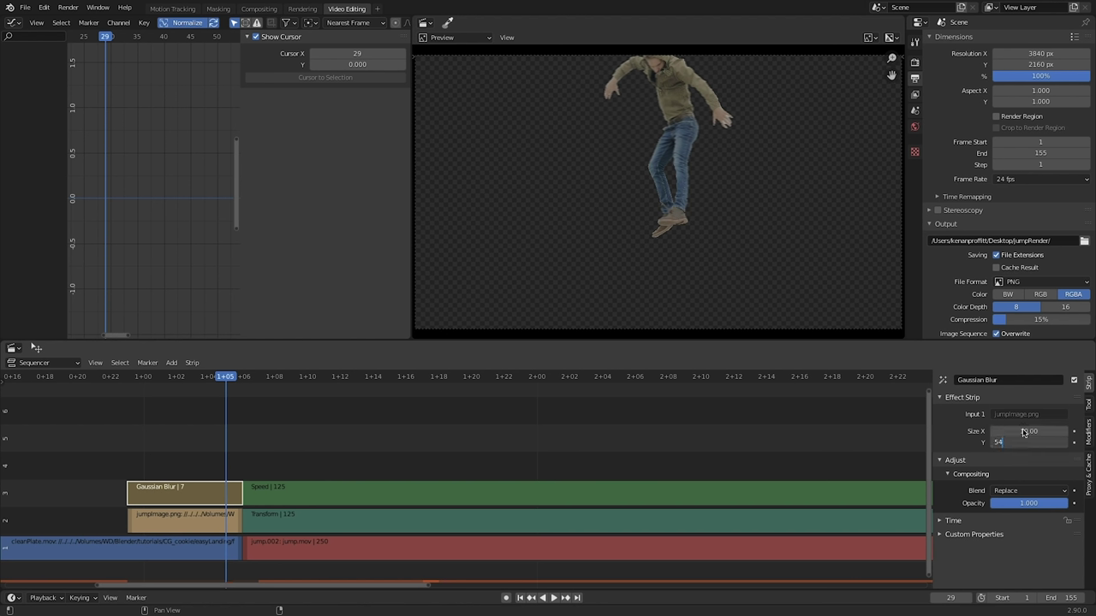
key("Return")
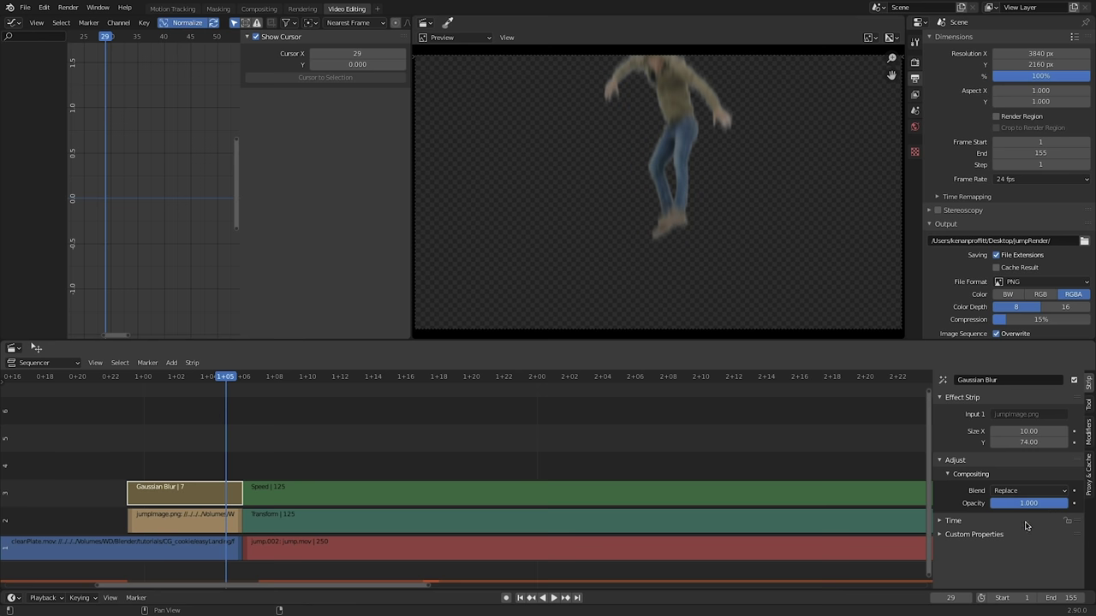
left_click(999, 491)
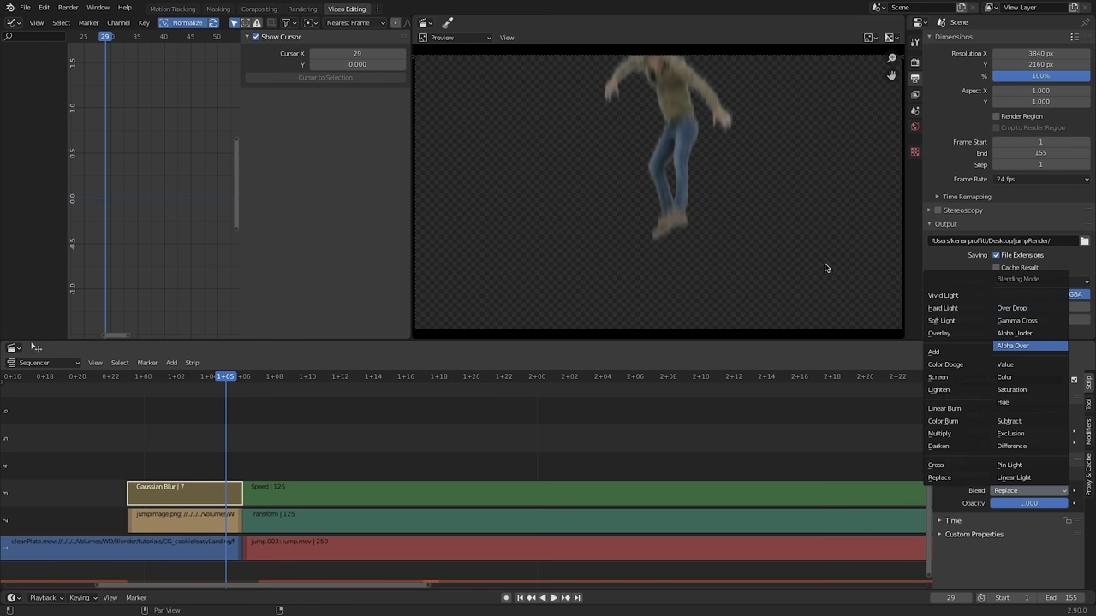
key("Return")
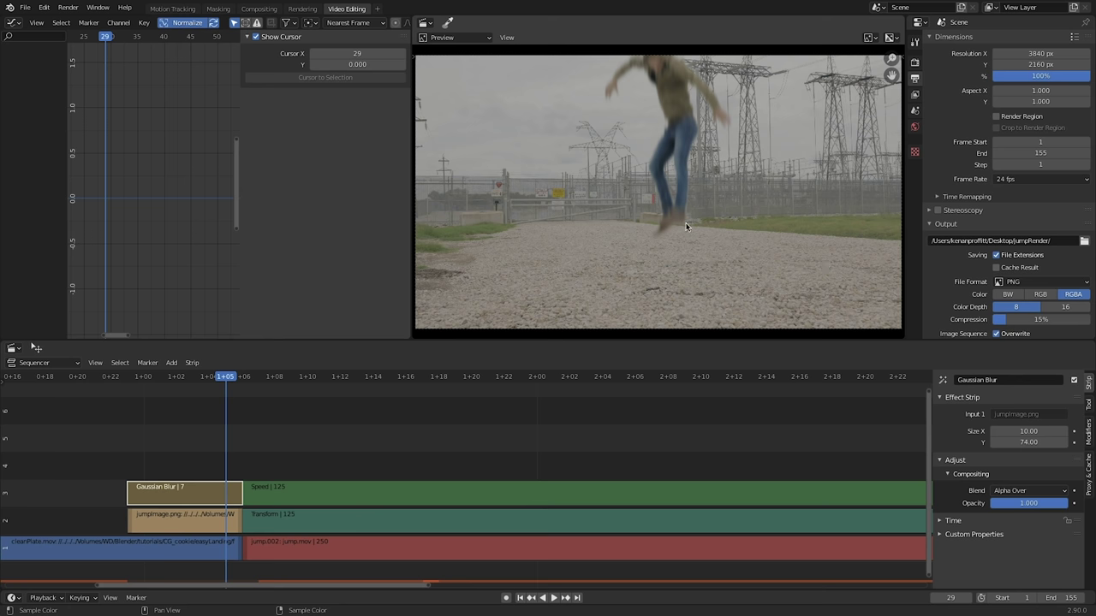
- Step through frames, then play from frame 23 to preview the blurred fly-in
key("Right")
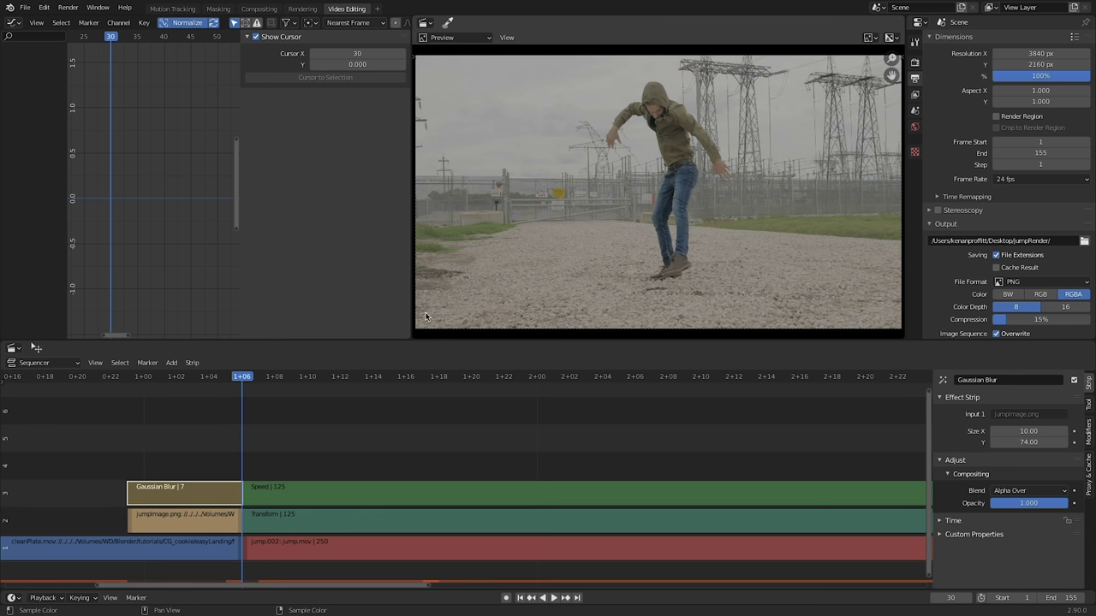
key("Right")
key("Left")
key("Left")
key("Right")
key("Right")
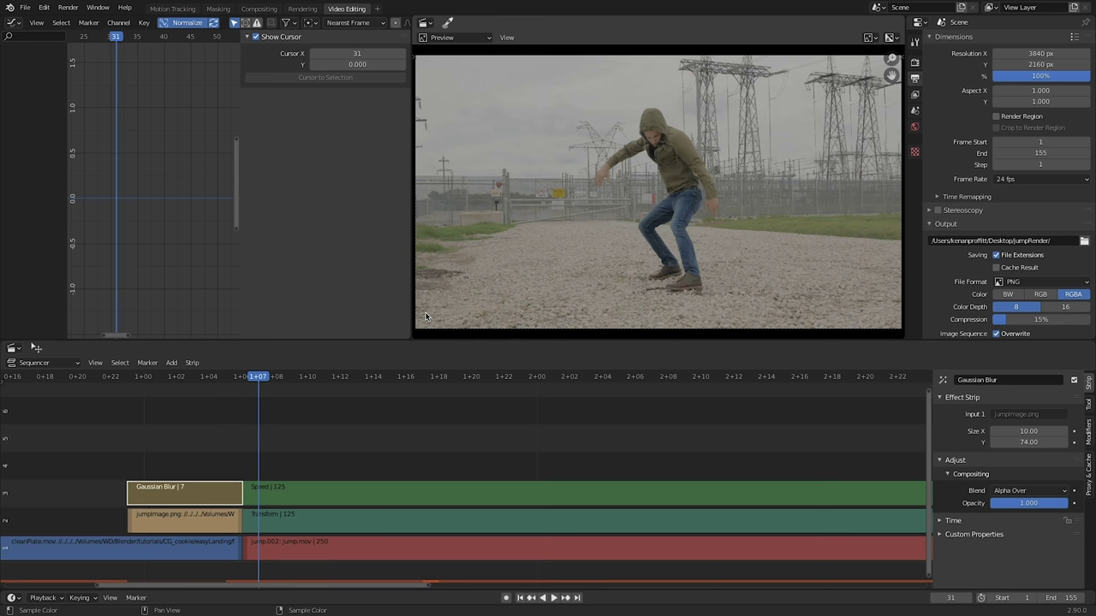
left_click(126, 378)
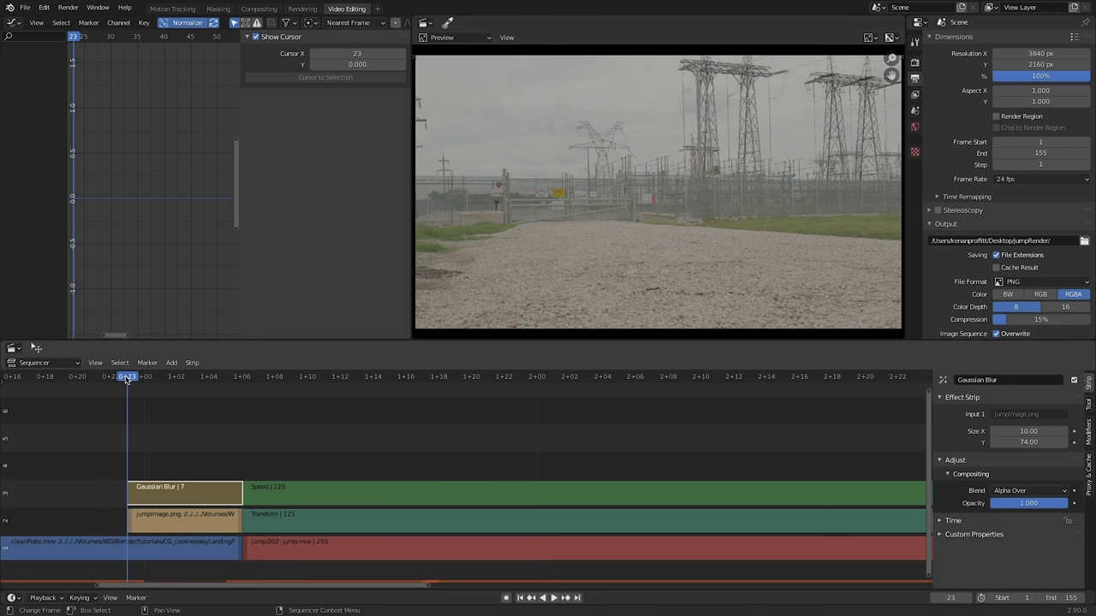
key("space")
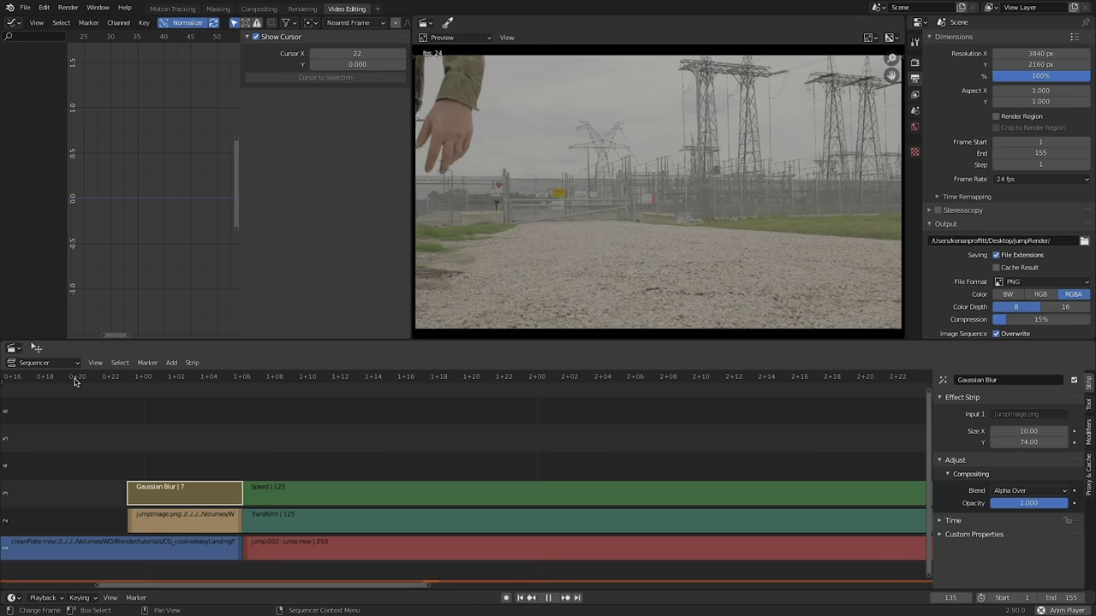
key("space")
- Add an adjustment layer strip above jump.002 with its start frame set to 1
left_click(288, 548)
key("shift+a")
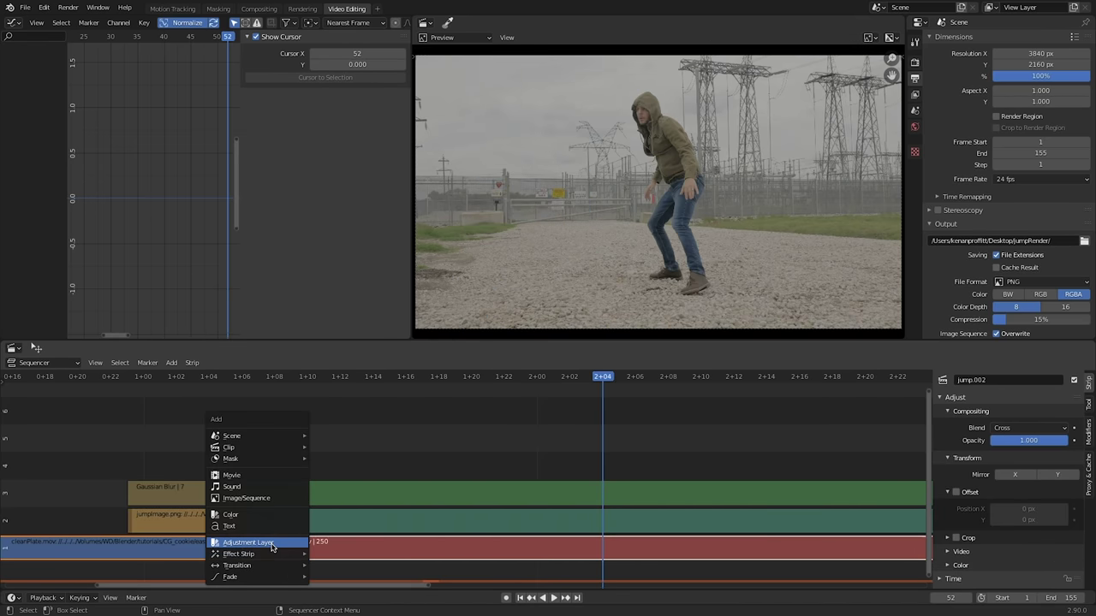
left_click(272, 544)
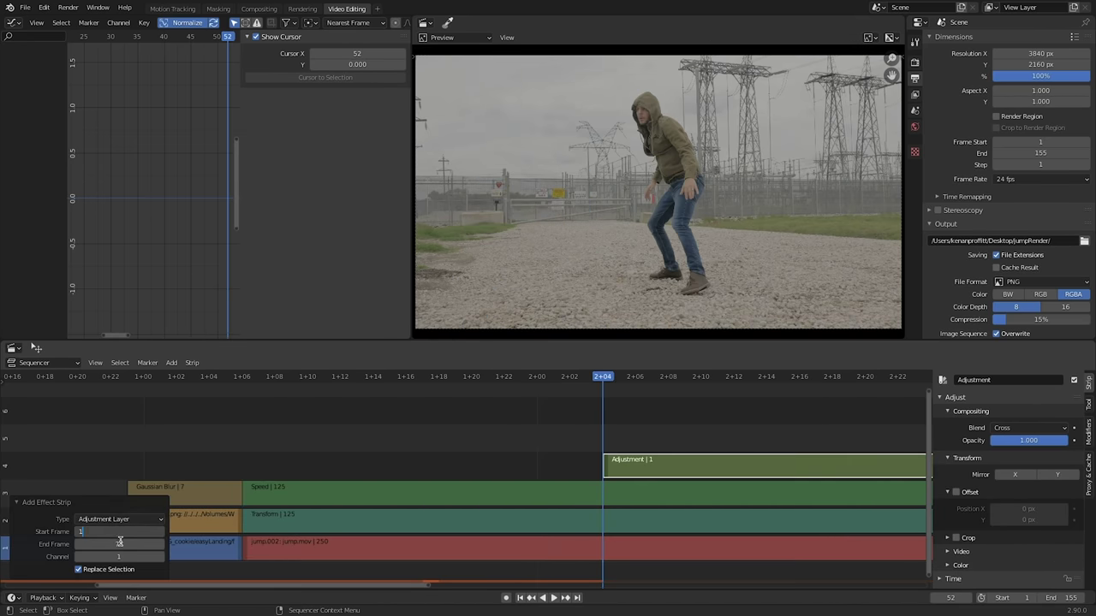
type("1")
key("Tab")
left_click_drag(383, 379, 438, 379)
- At frame 42, add a Color Balance modifier with brighter gain and blue-tinted lift, then play back
left_click(1088, 428)
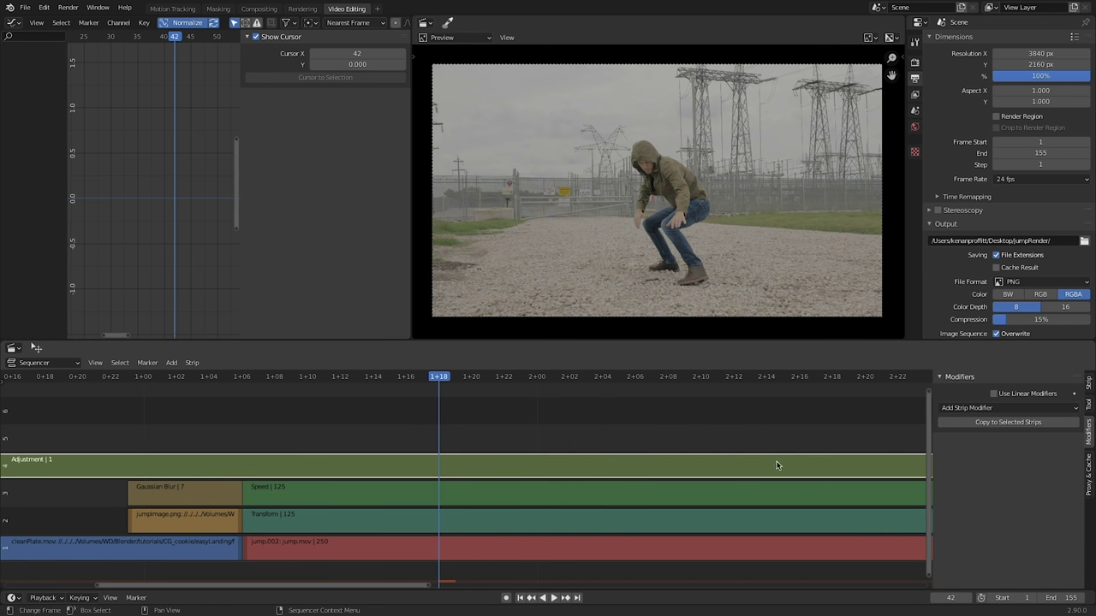
left_click(1007, 396)
left_click(985, 422)
left_click(1073, 551)
left_click_drag(1070, 551, 1070, 527)
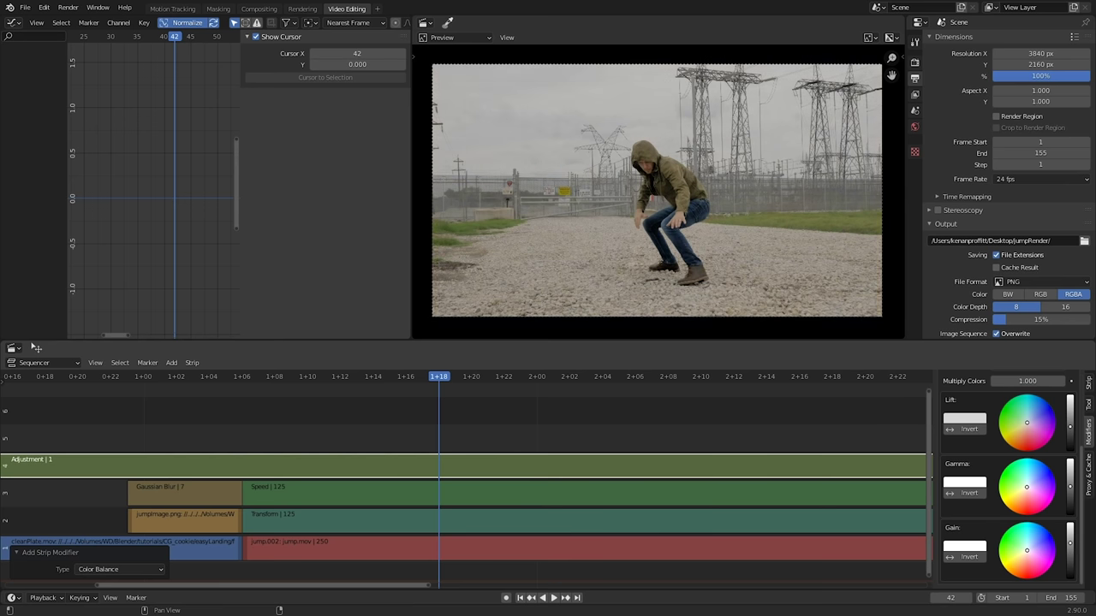
left_click(1030, 419)
key("Home")
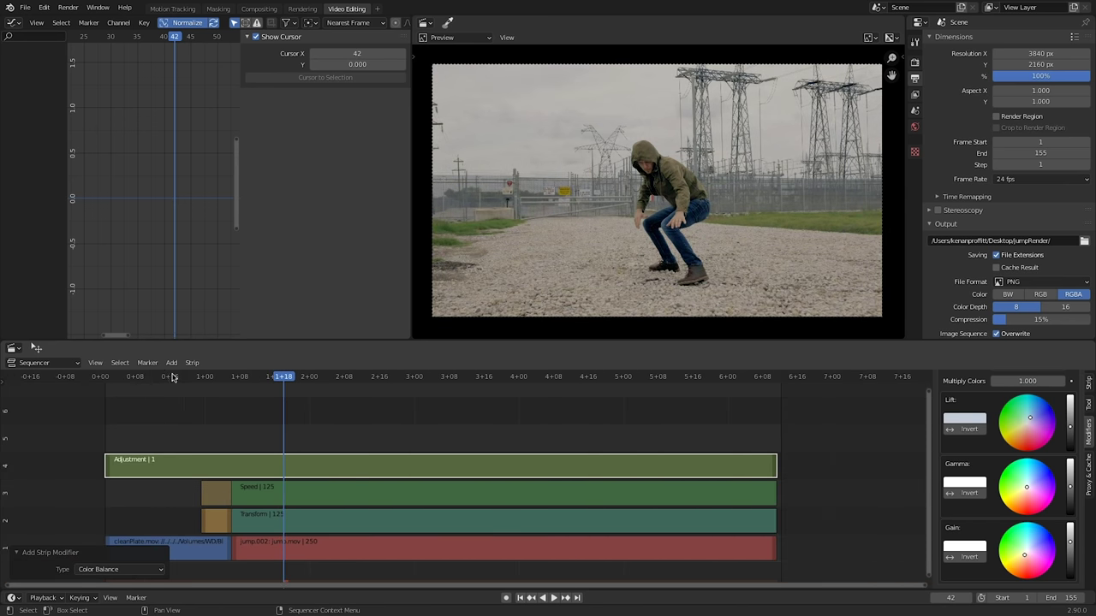
key("space")
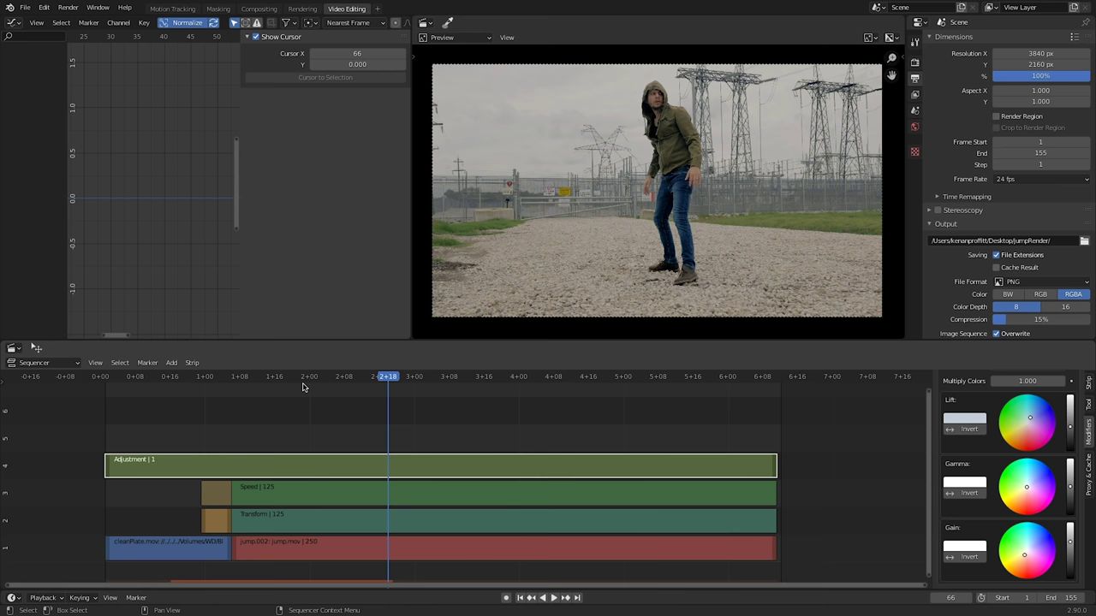
left_click(274, 520)
left_click(225, 375)
key("space")
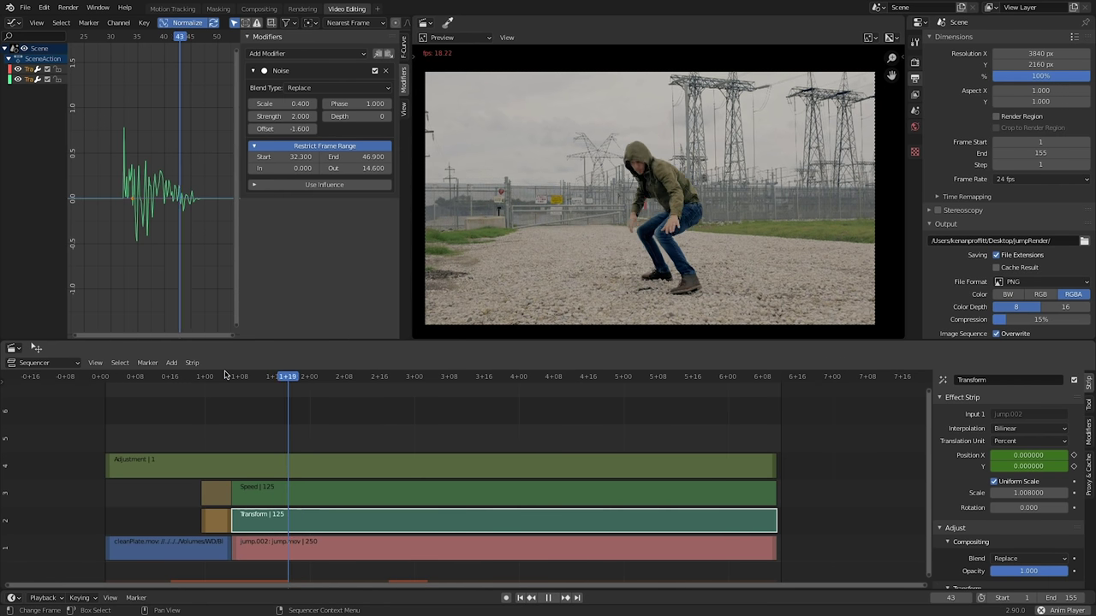